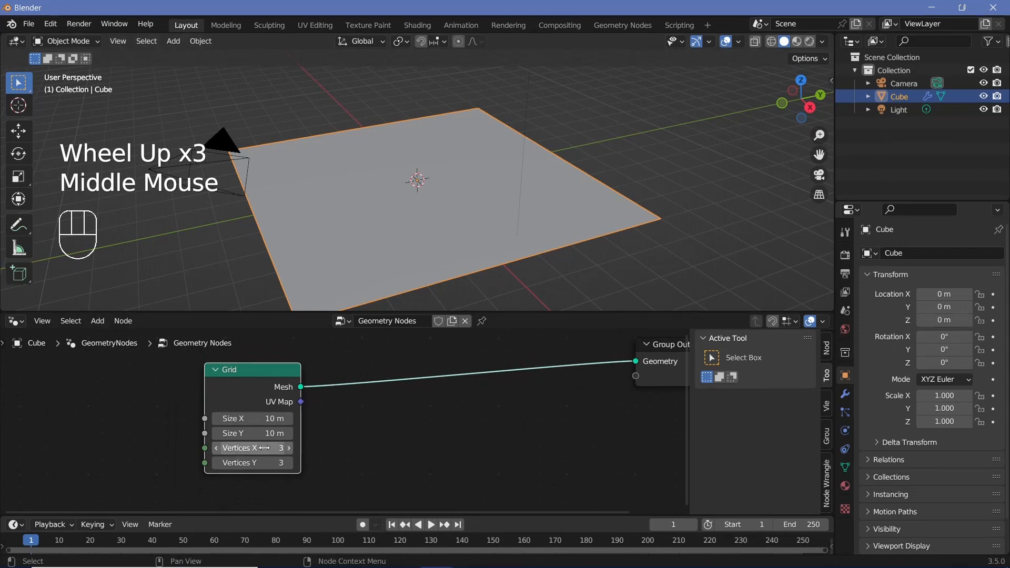
Step: Set the Grid node's Vertices X and Vertices Y to 2 and display the viewport in wireframe
mouse_move(263, 448)
shift+mouse_down()
mouse_move(263, 463)
mouse_move(264, 449)
shift+mouse_up()
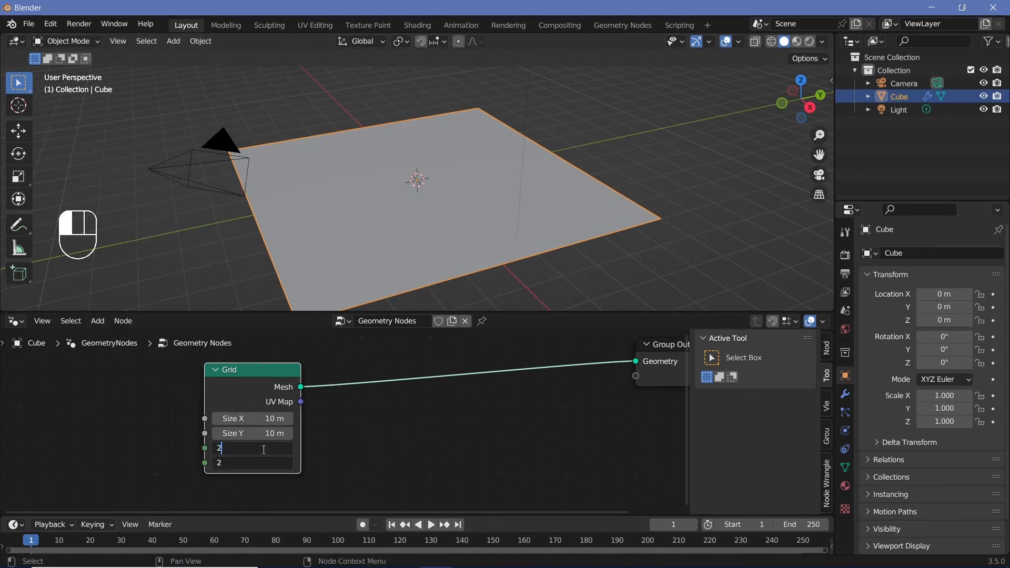
text(2)
key(Return)
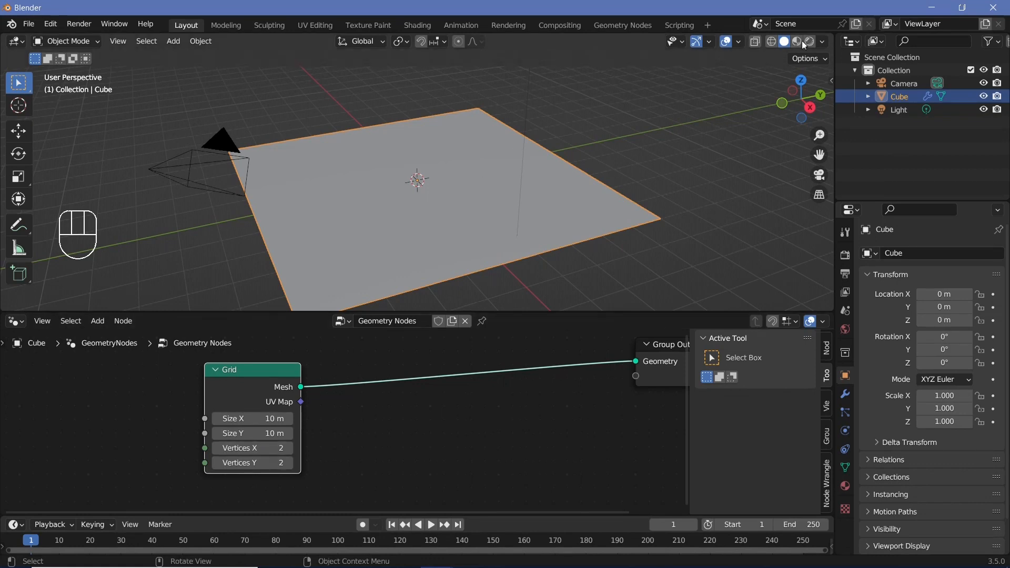
click(771, 46)
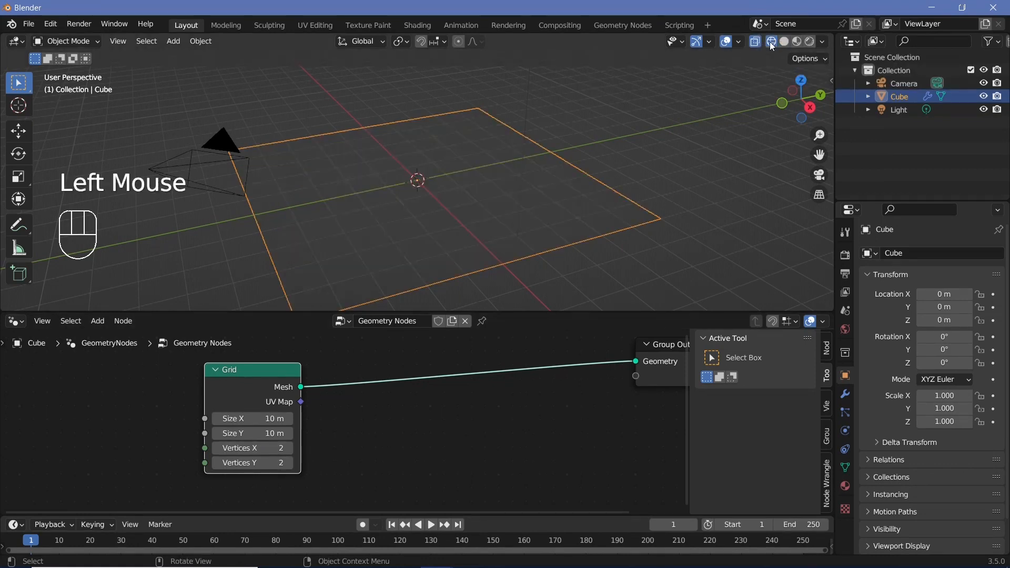
Step: Insert a Subdivide Mesh node between the Grid and Group Output nodes and set its Level to 3
drag(230, 396, 135, 392)
scroll(333, 375, down, 2)
middle_drag(334, 376, 365, 377)
key(shift+a)
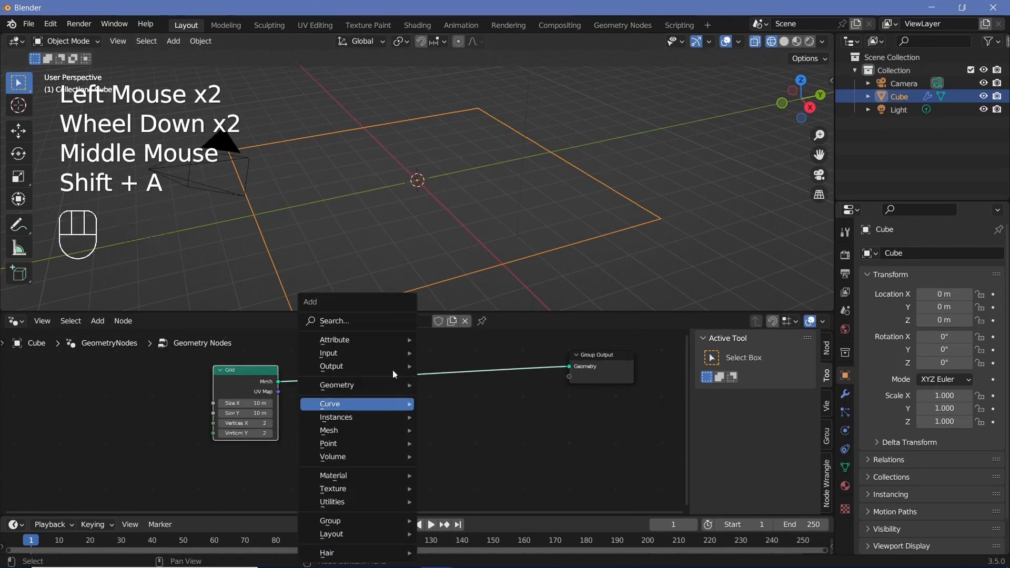
click(377, 320)
text(subdiv)
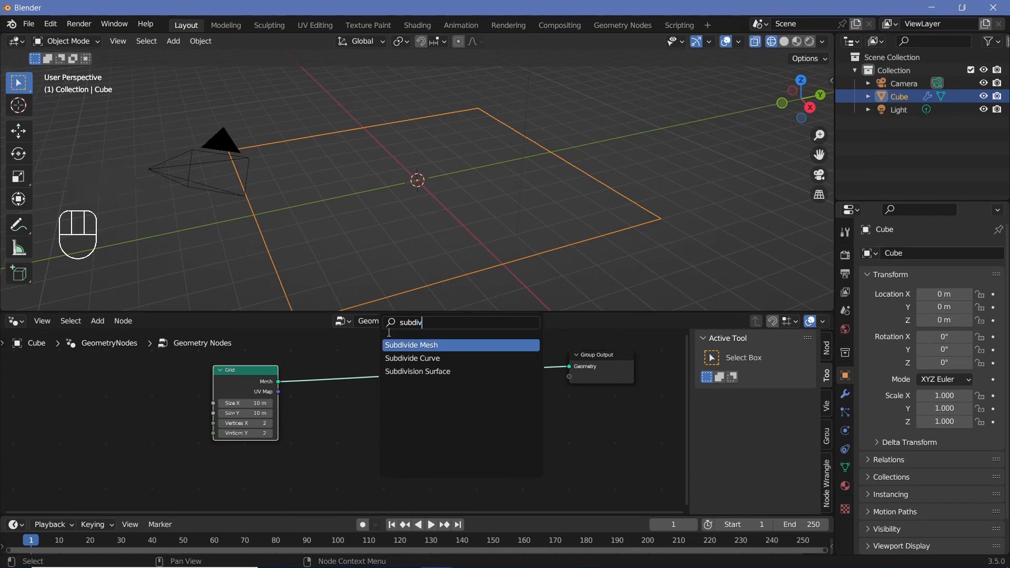
key(Return)
click(331, 398)
click(372, 408)
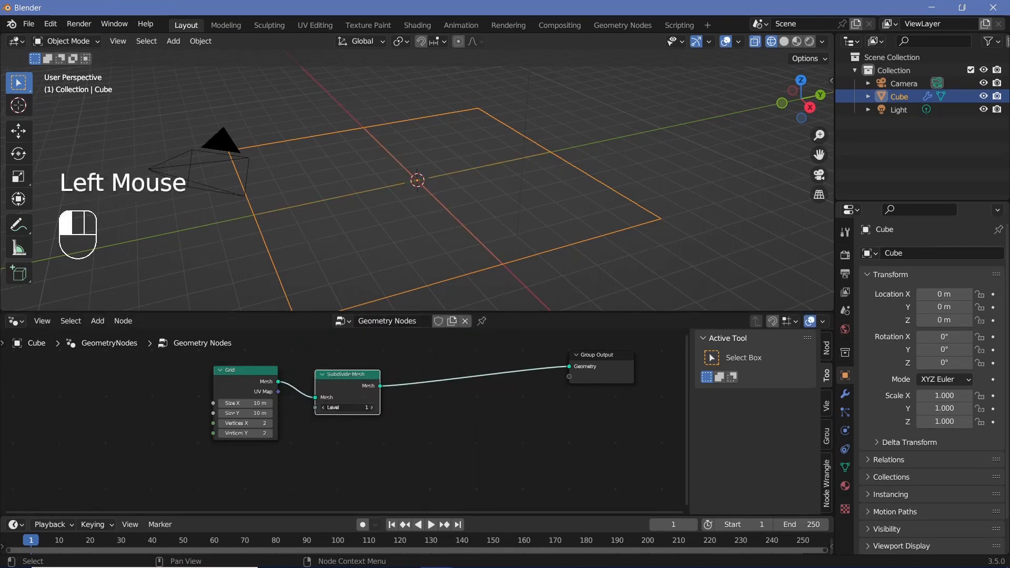
click(372, 408)
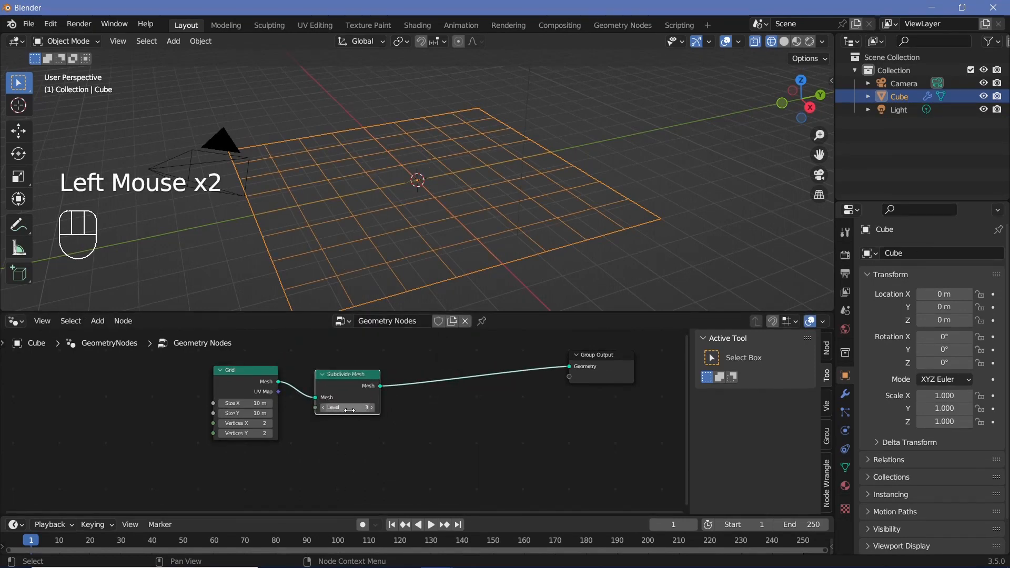
Step: Make room after the Grid and Subdivide Mesh nodes and insert a Separate Geometry node before the Group Output
drag(249, 354, 371, 402)
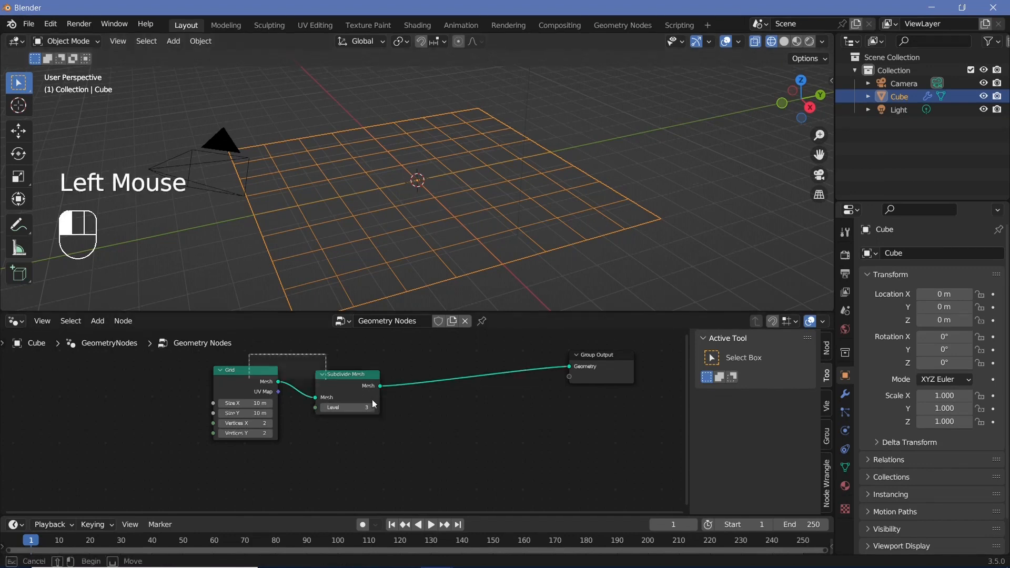
drag(347, 402, 229, 405)
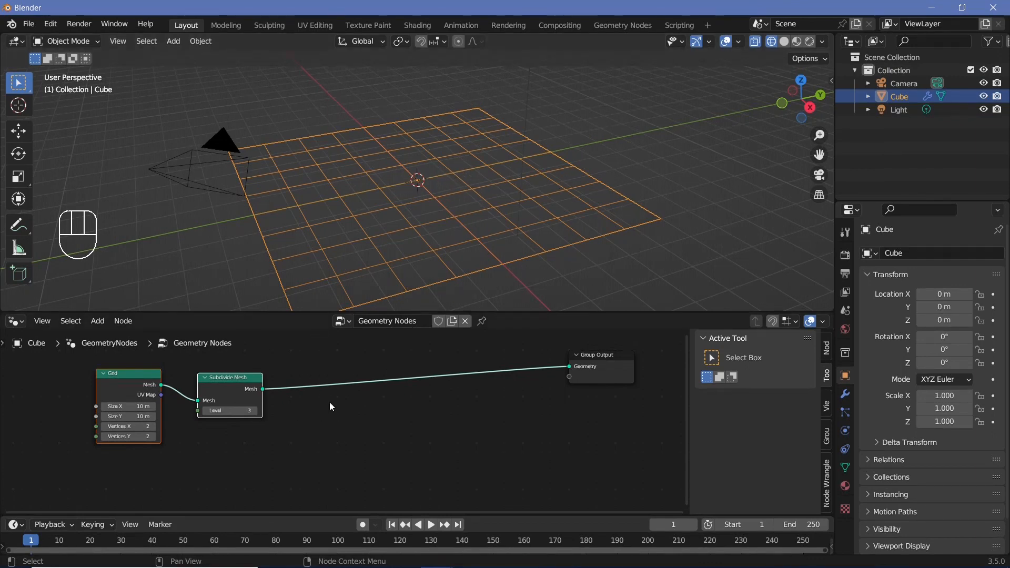
key(shift+a)
click(329, 325)
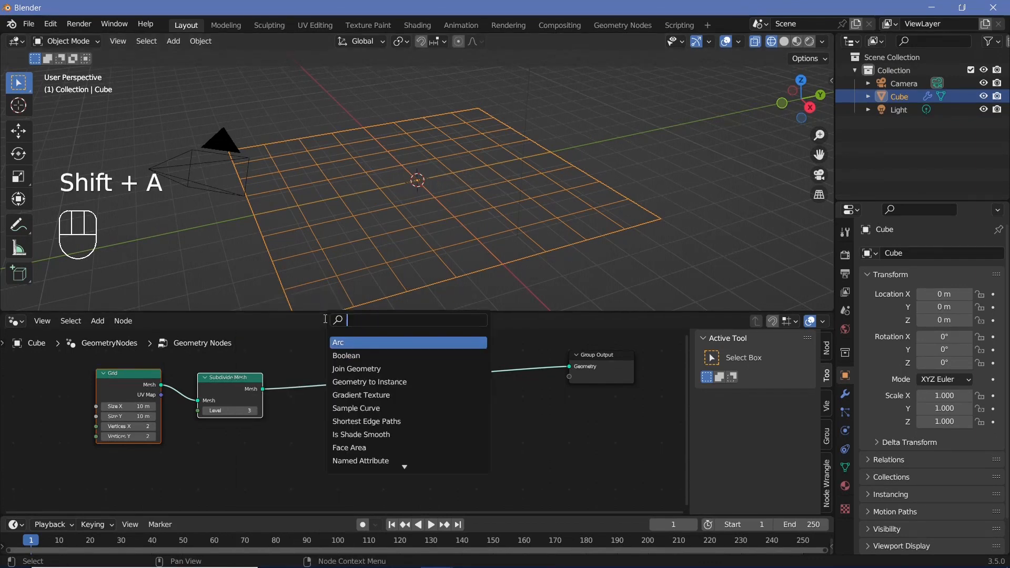
text(sepa)
key(Down)
key(Down)
key(Return)
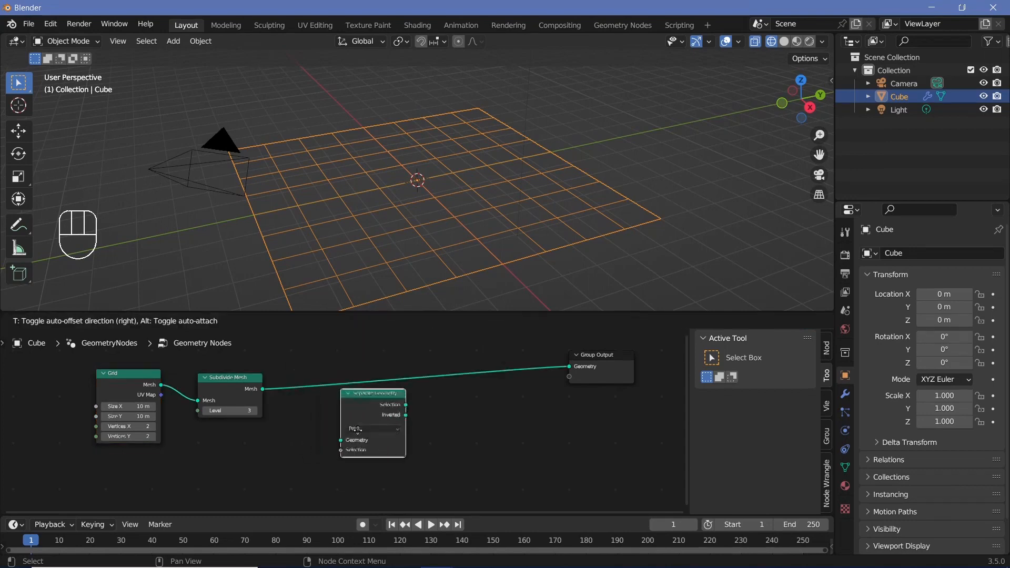
click(342, 414)
drag(325, 410, 307, 428)
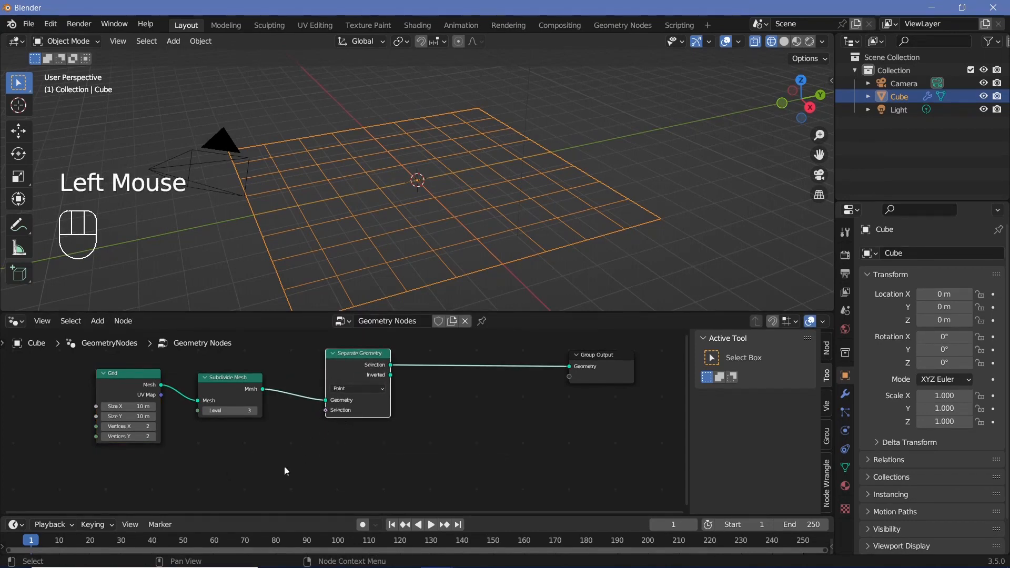
Step: Add a Random Value node of type Boolean and connect its Value to the Separate Geometry node's Selection input
middle_drag(284, 466, 227, 483)
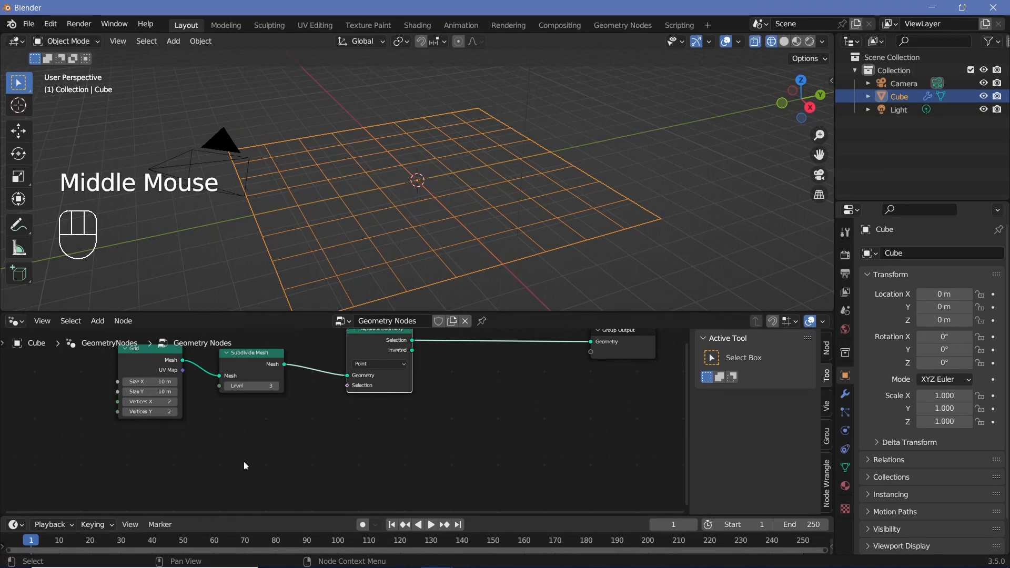
key(shift+a)
click(289, 317)
text(r)
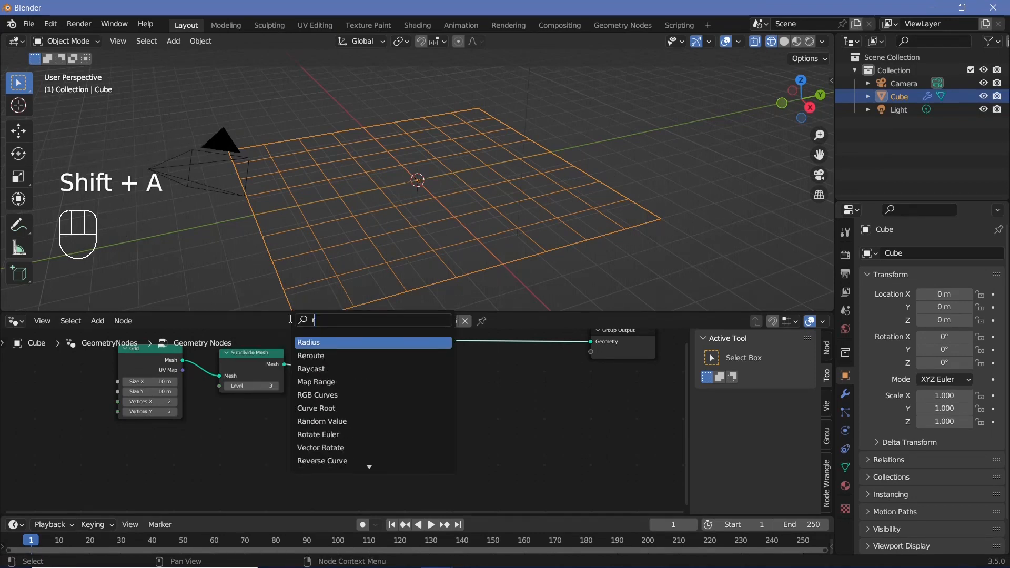
text(andom)
key(Return)
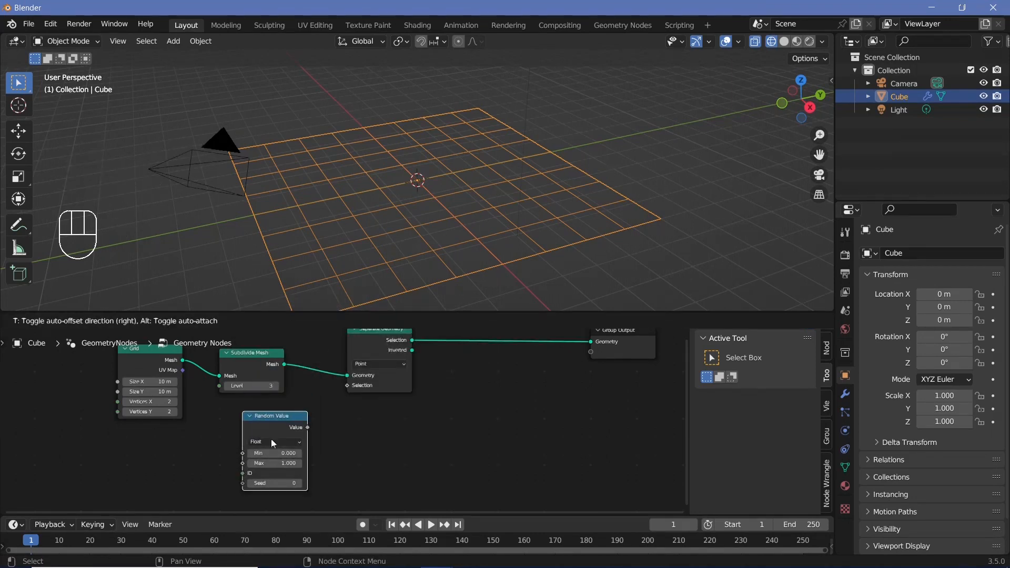
click(273, 441)
click(277, 440)
click(261, 482)
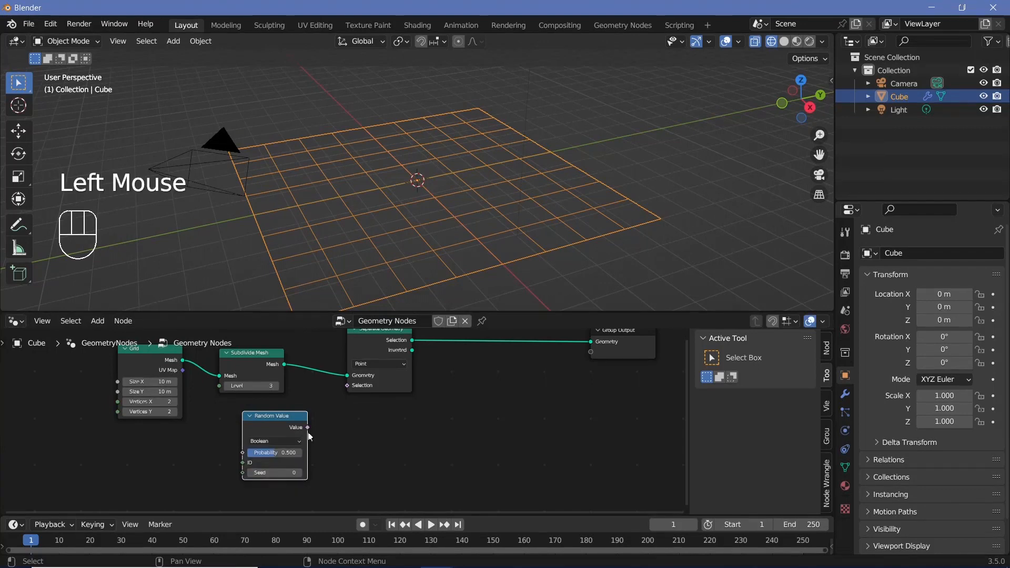
drag(307, 427, 344, 386)
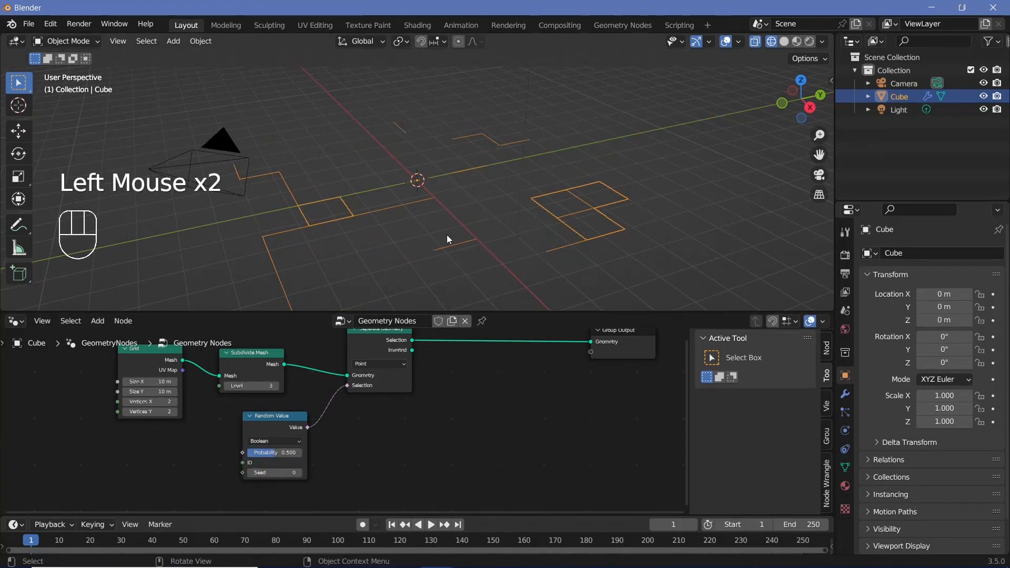
Step: Set the Separate Geometry domain to Face, and preview its Inverted output before reconnecting the Selection output to the Group Output
scroll(446, 235, down, 2)
middle_drag(436, 231, 367, 245)
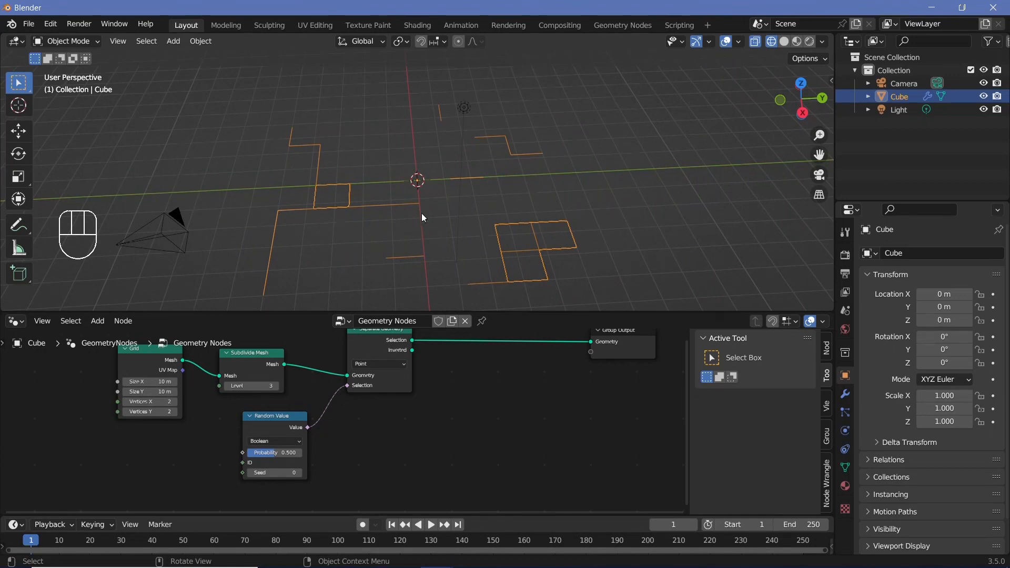
scroll(402, 397, up, 2)
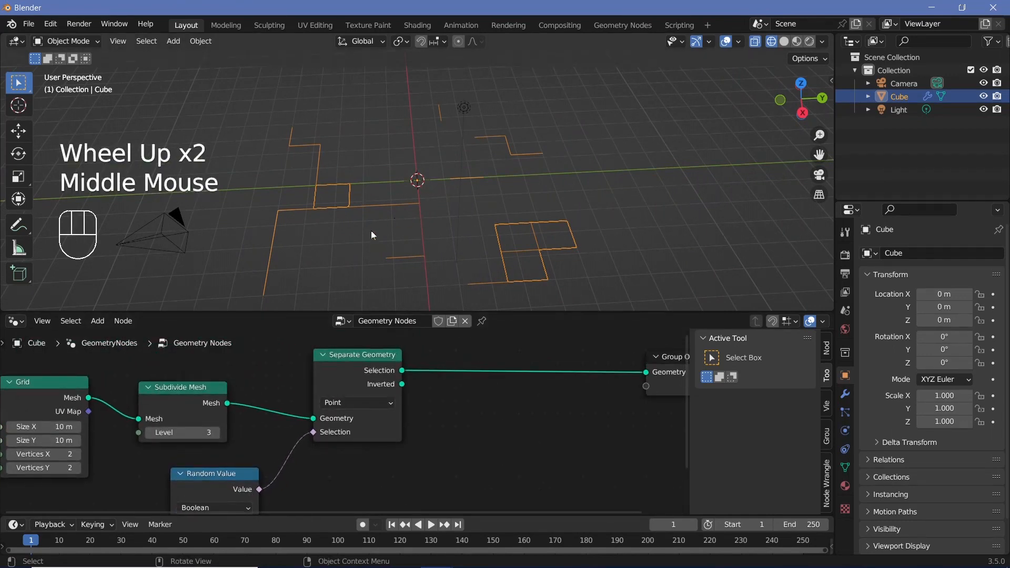
click(366, 402)
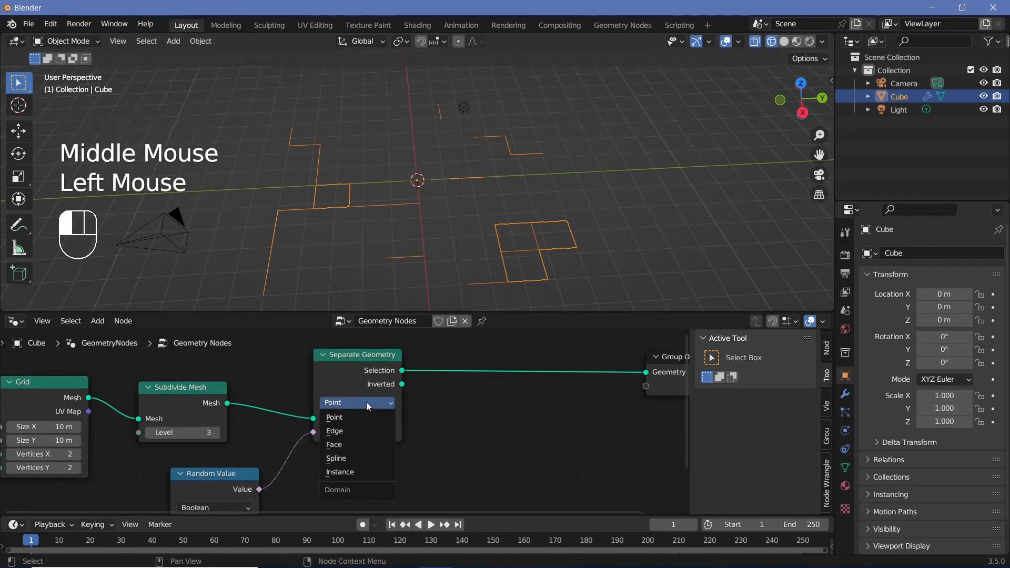
click(345, 443)
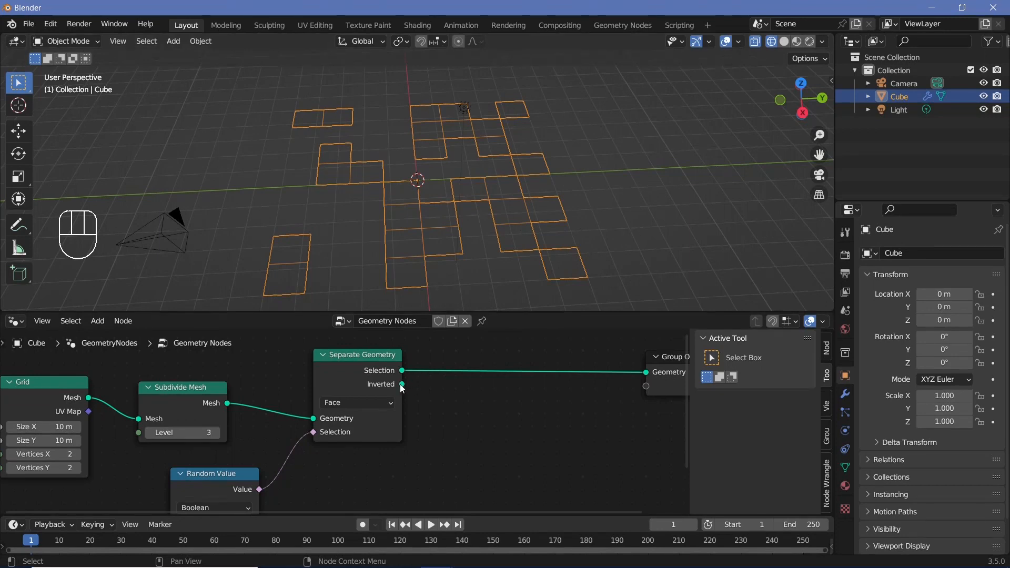
drag(402, 385, 646, 372)
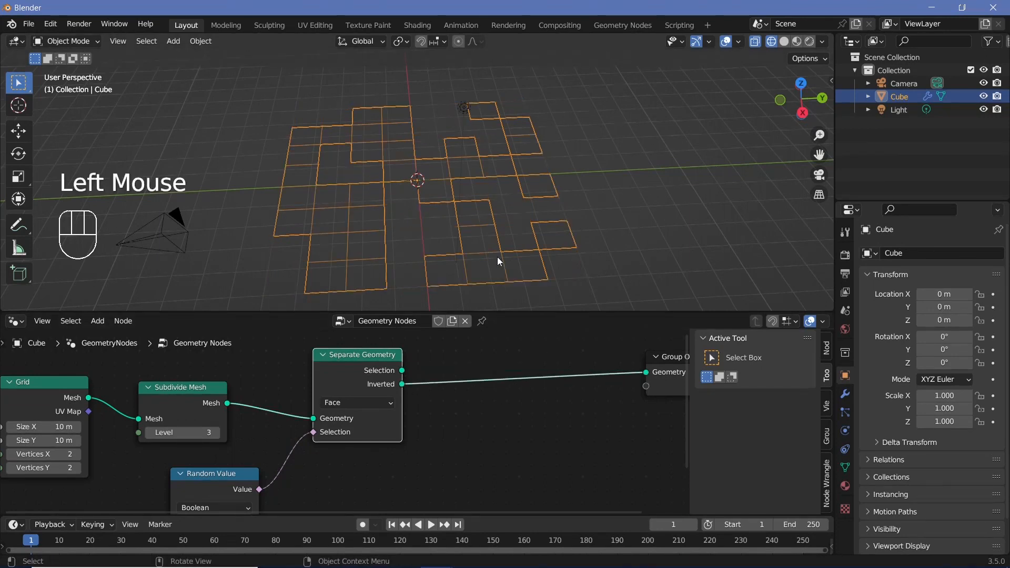
drag(402, 371, 646, 372)
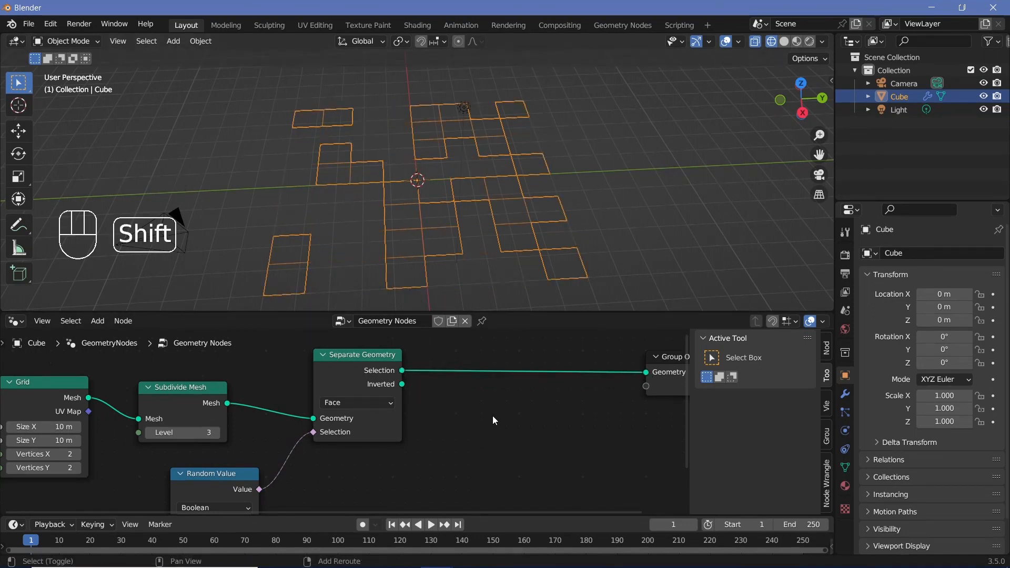
Step: Insert a Join Geometry node between the Separate Geometry node's Selection output and the Group Output
key(shift+a)
click(457, 326)
text(join)
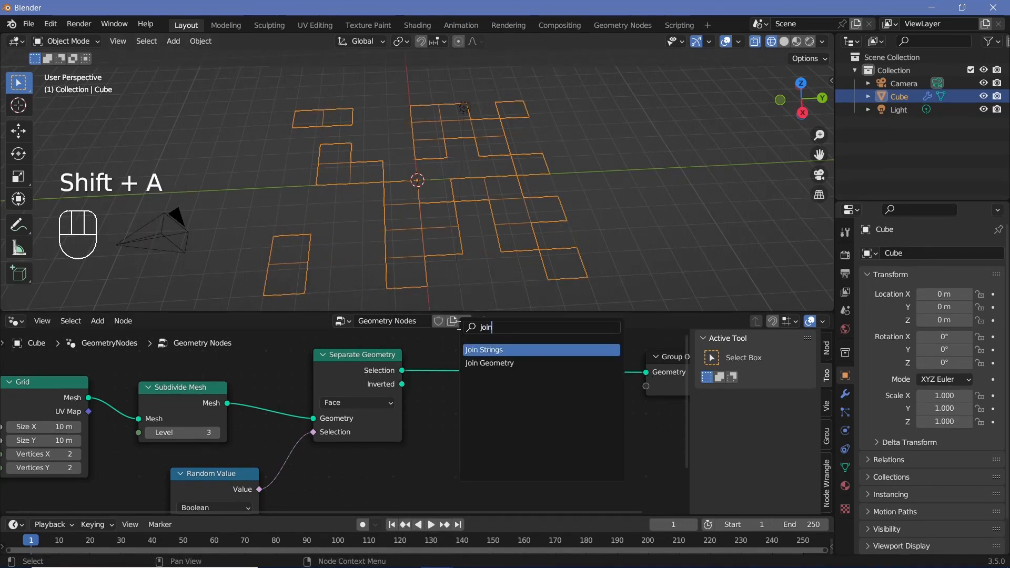
key(Return)
click(551, 413)
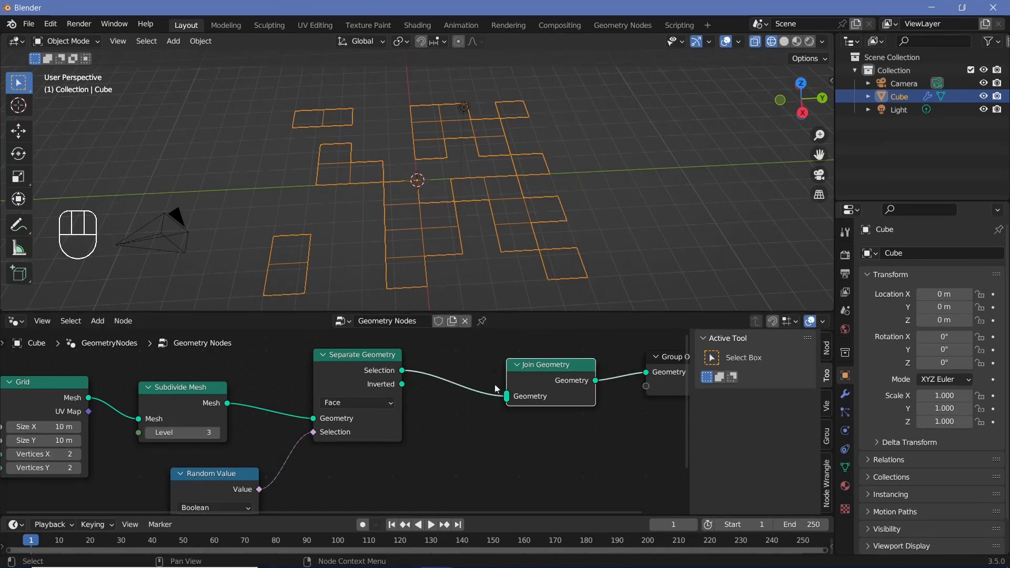
Step: Add a second Subdivide Mesh node and route the Separate Geometry node's Inverted output through it into the Join Geometry node
scroll(455, 364, down, 2)
key(shift+a)
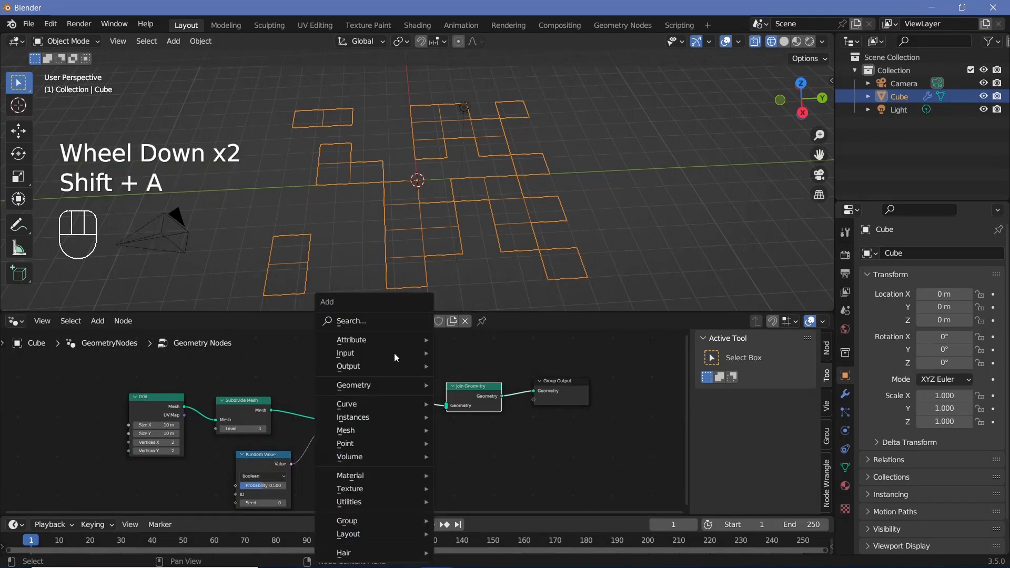
click(387, 324)
text(subdiv)
key(Return)
click(395, 419)
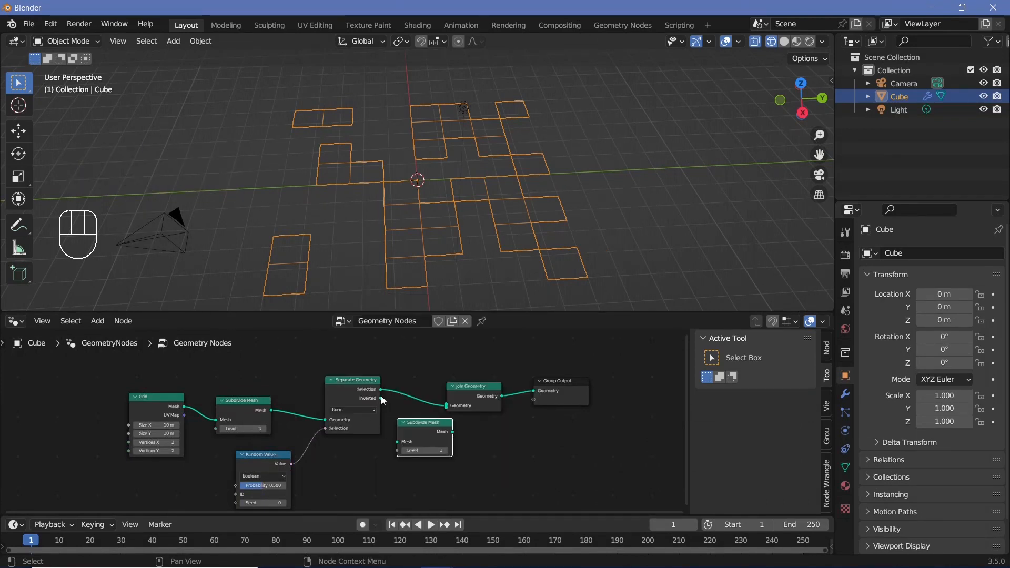
drag(381, 399, 399, 441)
drag(445, 360, 594, 418)
drag(564, 393, 603, 393)
drag(454, 433, 486, 407)
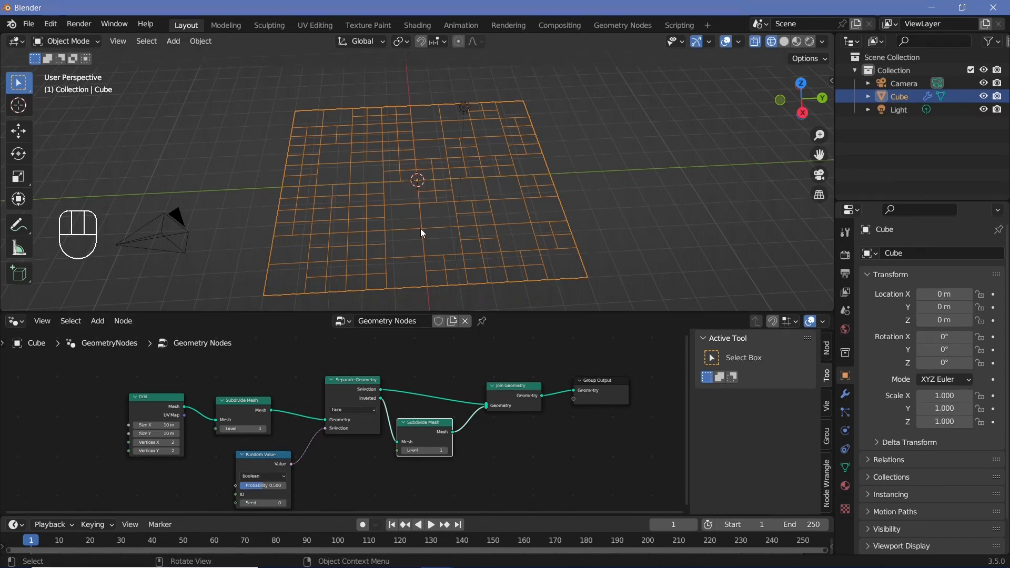
middle_drag(463, 440, 330, 398)
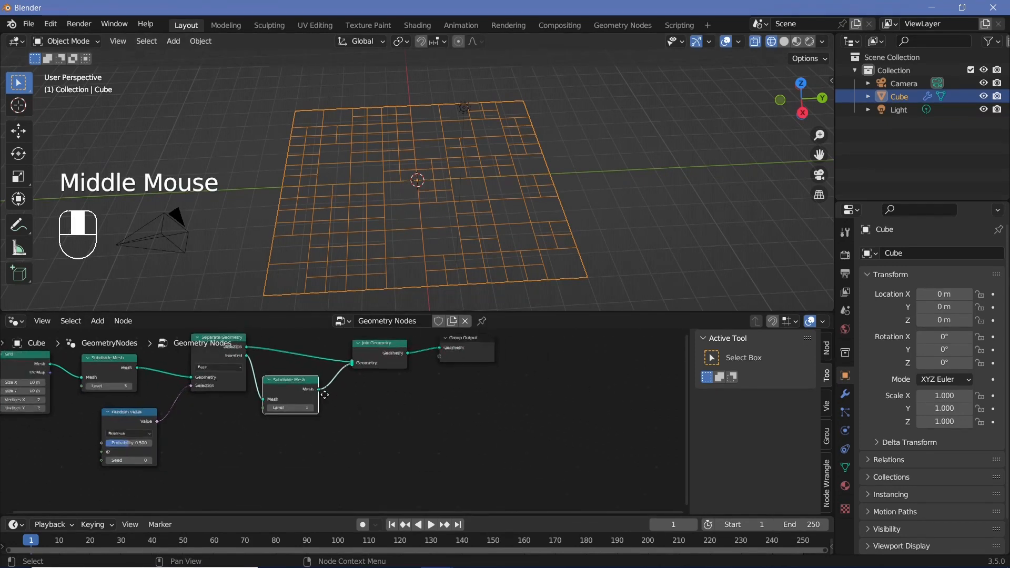
scroll(232, 350, down, 1)
click(235, 358)
shift+click(163, 421)
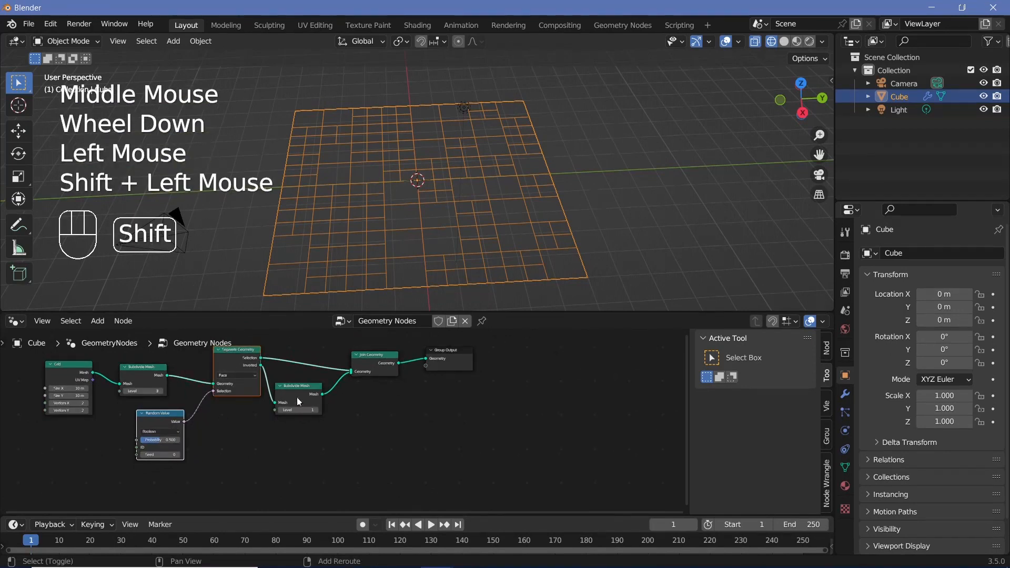
shift+click(299, 403)
shift+click(379, 364)
middle_drag(213, 368, 266, 394)
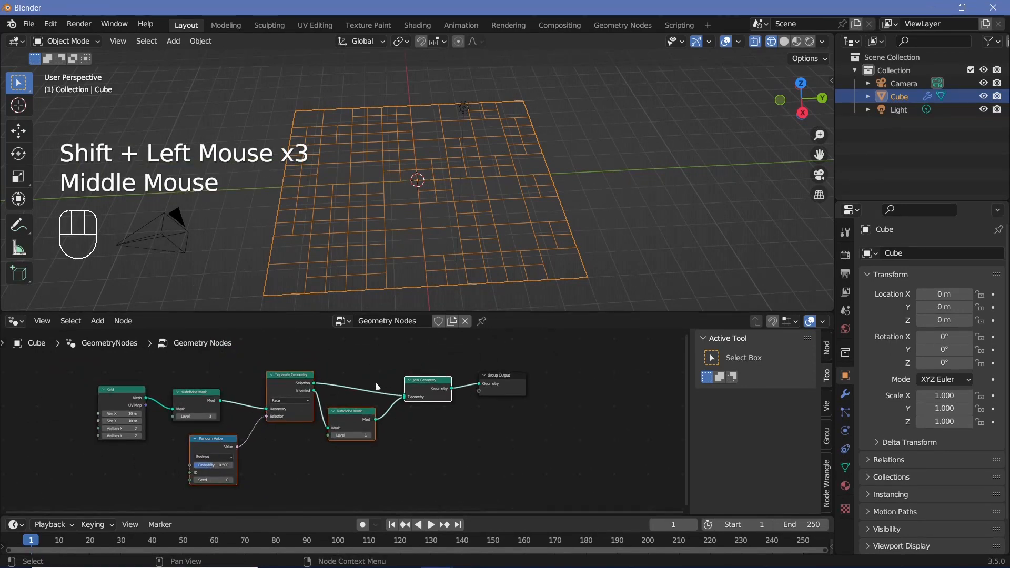
click(484, 425)
Step: Move the Group Output node farther from the Join Geometry node and remove the link between them
drag(498, 376, 690, 381)
middle_drag(583, 410, 518, 420)
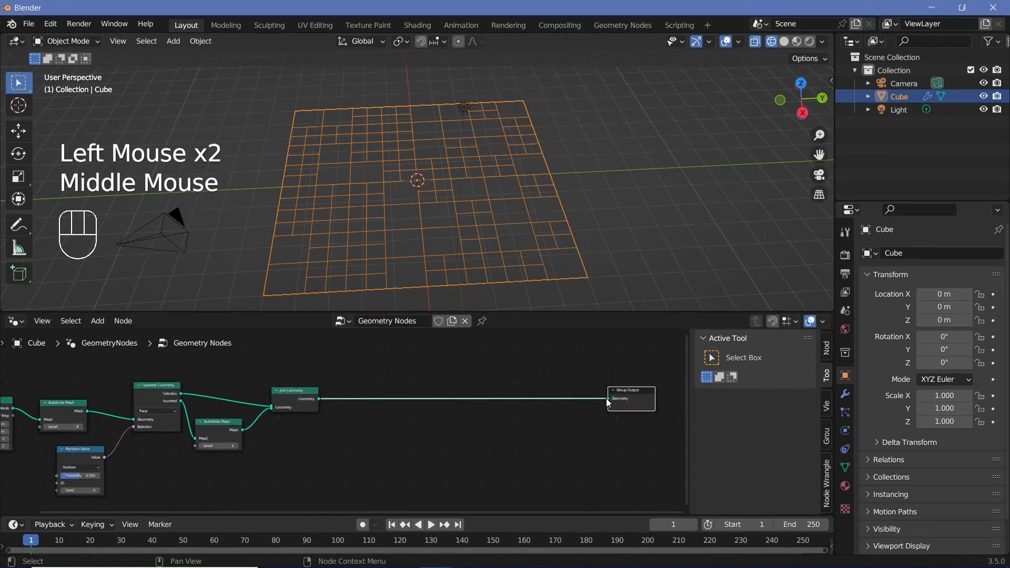
drag(607, 399, 531, 426)
Step: Duplicate the Separate Geometry, Random Value, second Subdivide Mesh and Join Geometry nodes into the free space before the Group Output
shift+drag(127, 376, 397, 484)
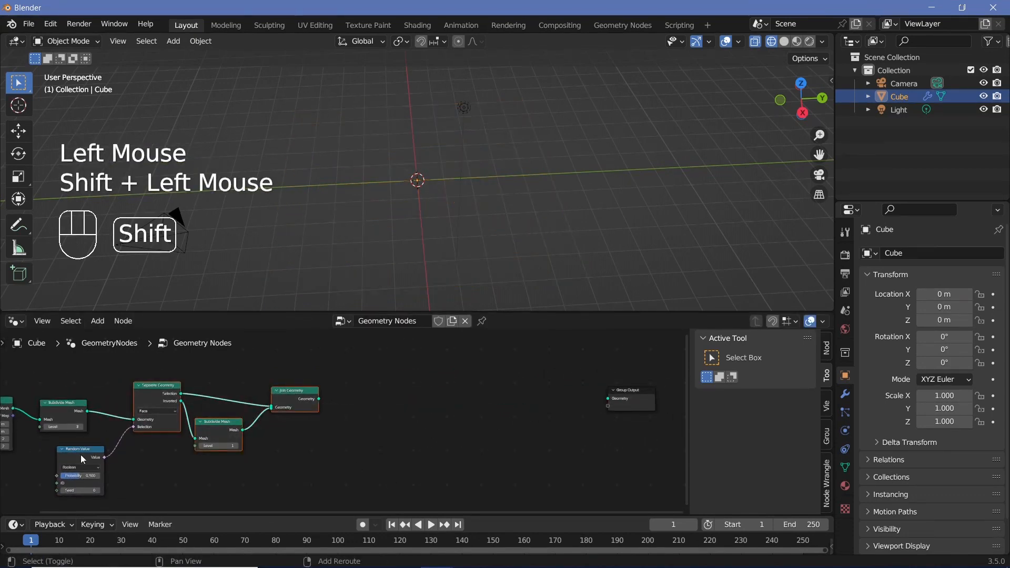
shift+click(80, 454)
key(shift+d)
click(320, 399)
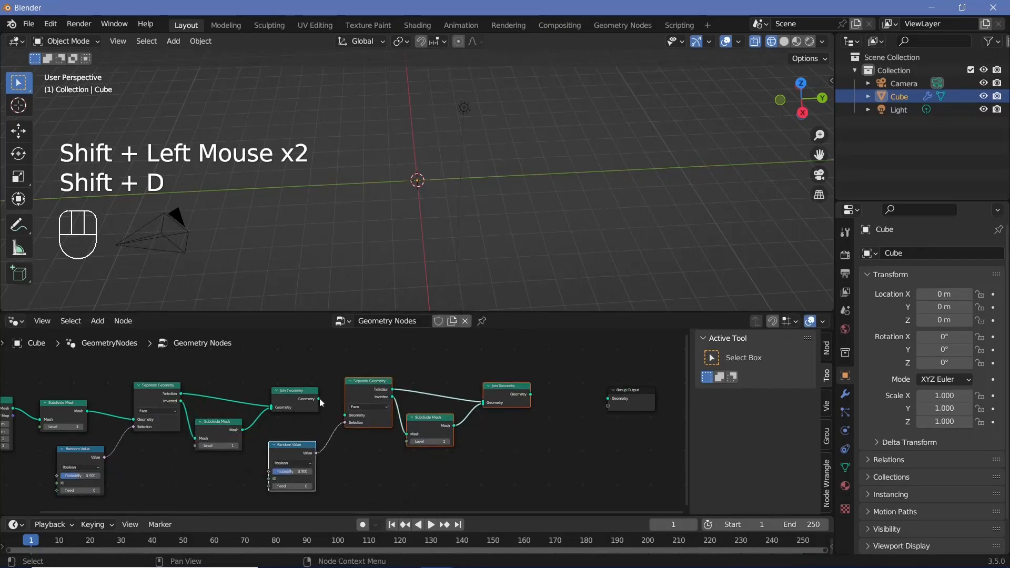
Step: Connect the first Join Geometry node to the duplicated Separate Geometry node, and the duplicated Join Geometry node to the Group Output
drag(320, 398, 345, 414)
drag(530, 394, 614, 399)
middle_drag(327, 488, 392, 428)
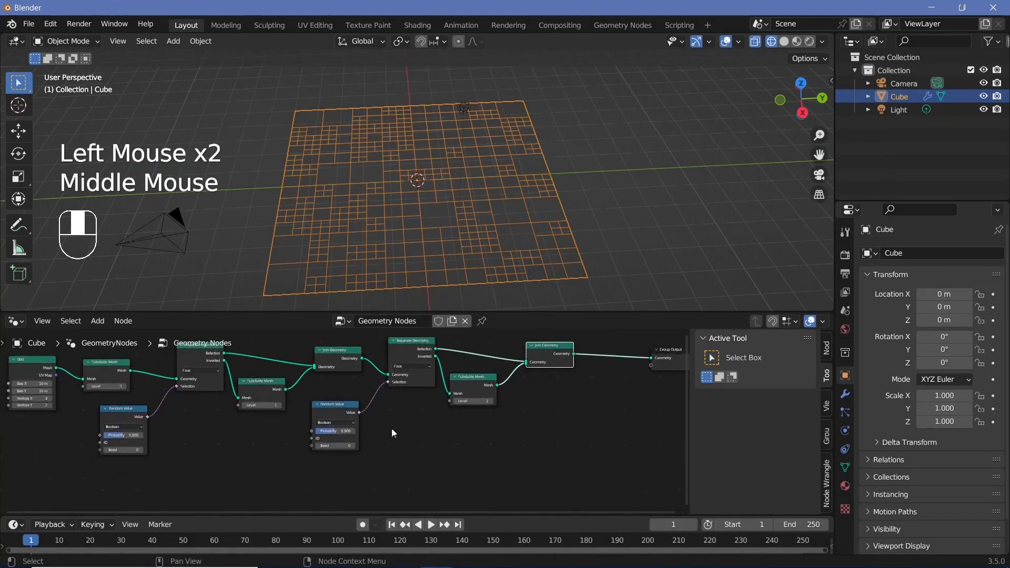
Step: Set the Seed of the second stage's Random Value node to 4
scroll(358, 444, up, 3)
click(357, 454)
click(357, 454)
click(356, 453)
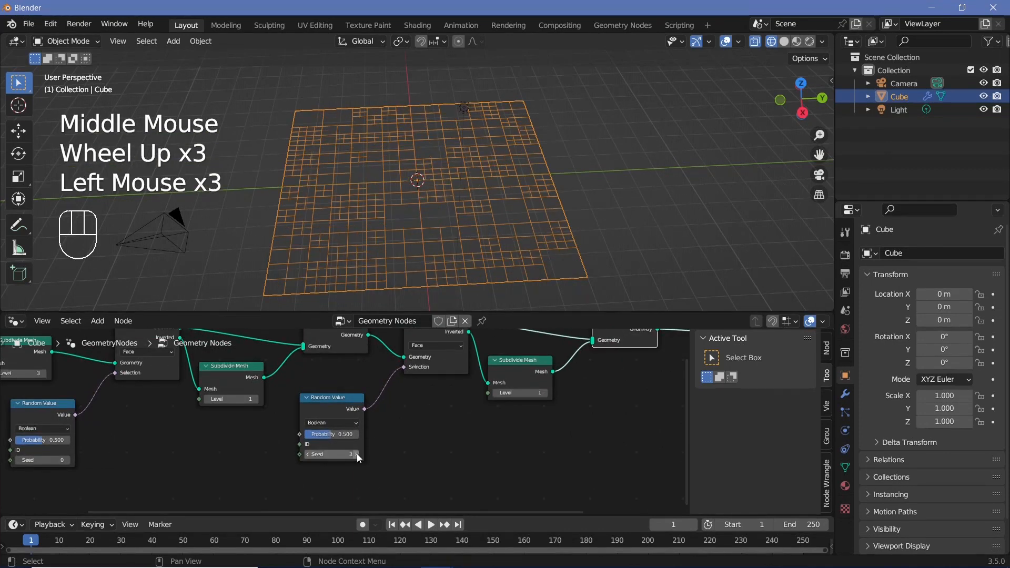
click(356, 453)
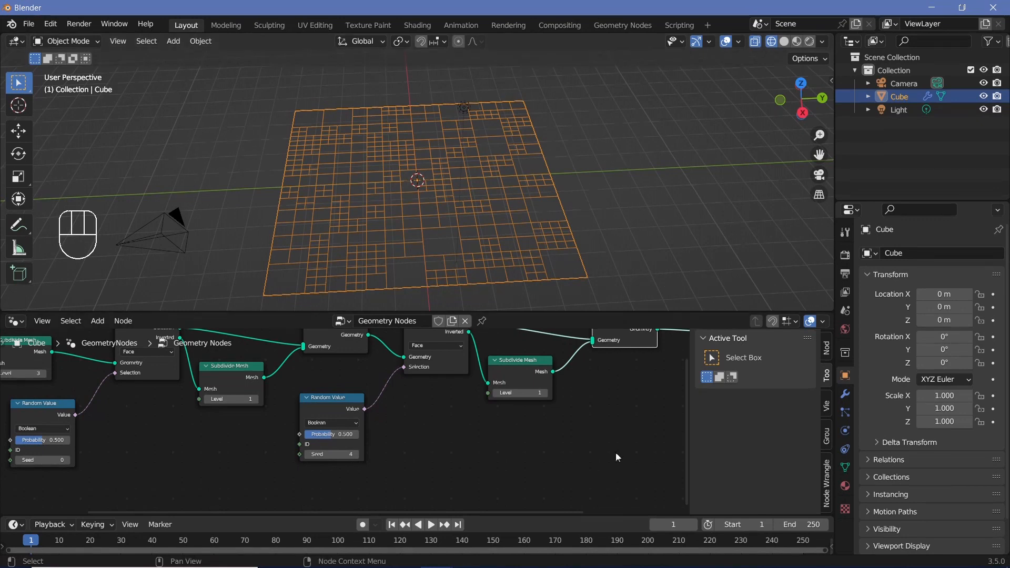
Step: Duplicate the second stage's Separate Geometry, Random Value, Subdivide Mesh and Join Geometry nodes as a third stage, fed by the second stage's Join Geometry node
scroll(410, 449, down, 2)
drag(565, 372, 288, 353)
click(581, 378)
shift+click(238, 434)
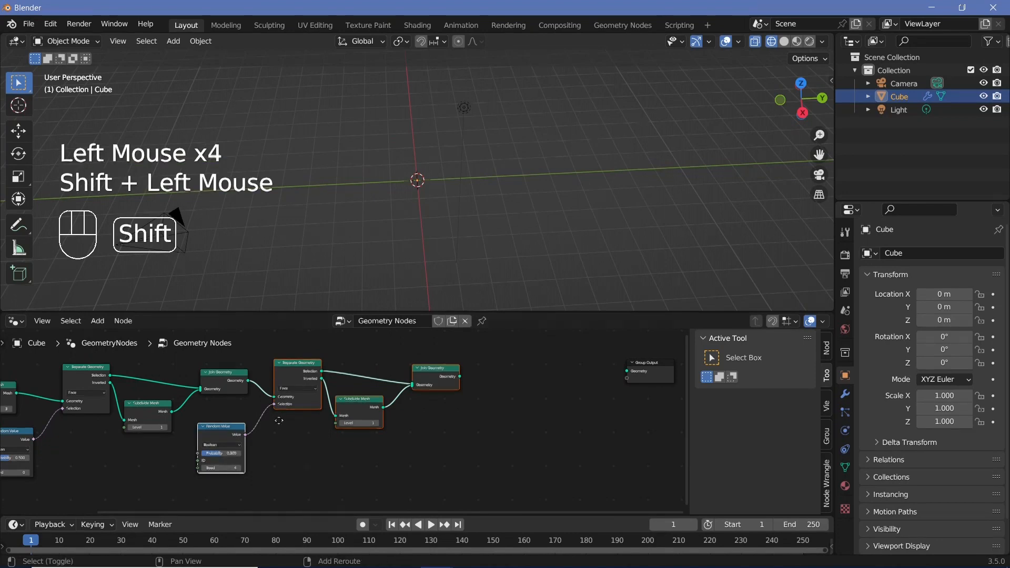
key(shift+d)
click(479, 423)
drag(460, 376, 476, 403)
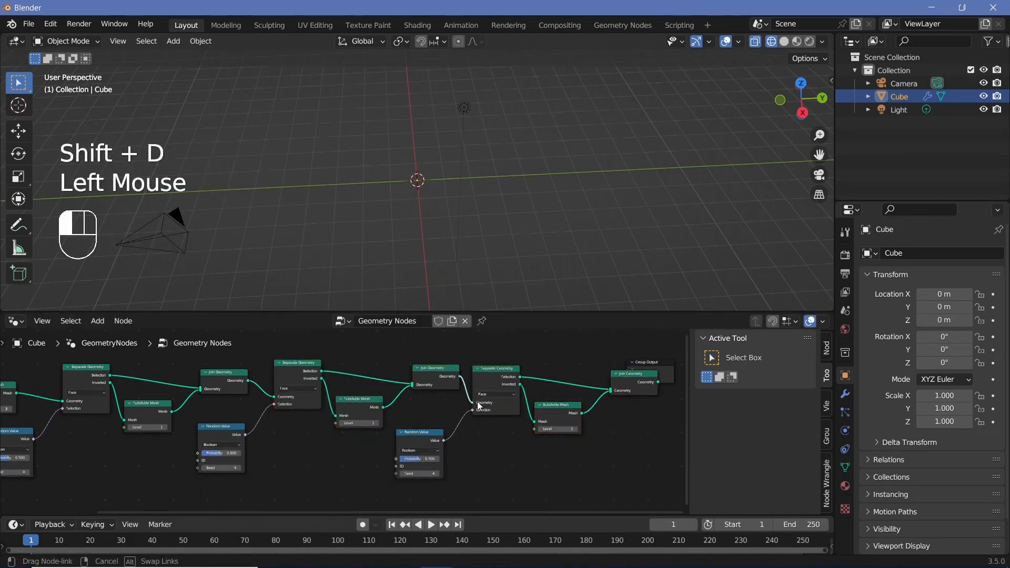
Step: Duplicate the third stage's four nodes as a fourth stage, feed it from the preceding Join Geometry node and link its result to the Group Output
middle_drag(660, 386, 472, 407)
mouse_move(485, 392)
mouse_down()
mouse_move(670, 398)
mouse_move(486, 413)
mouse_up()
drag(583, 406, 625, 406)
shift+click(173, 459)
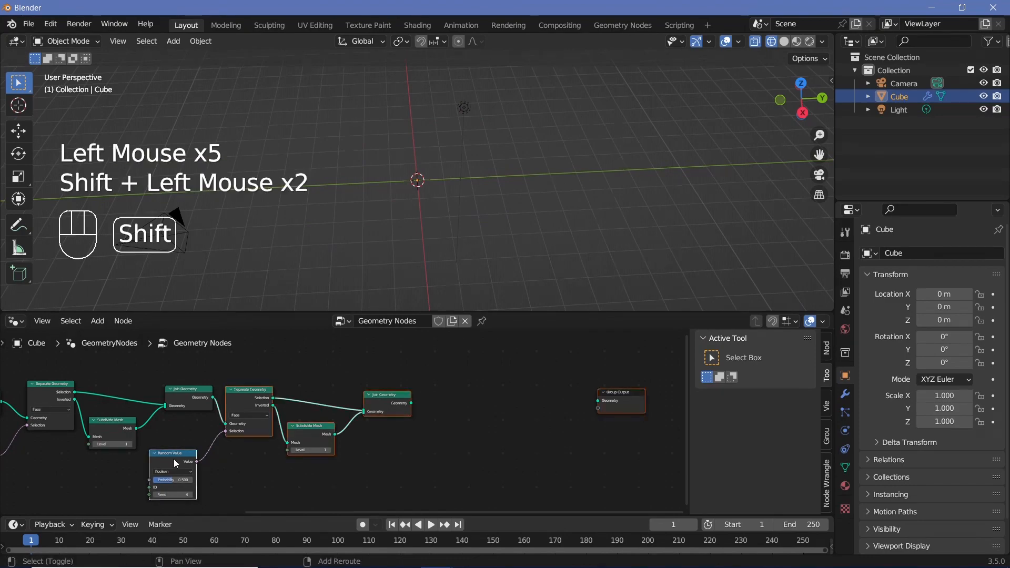
key(shift+d)
click(427, 420)
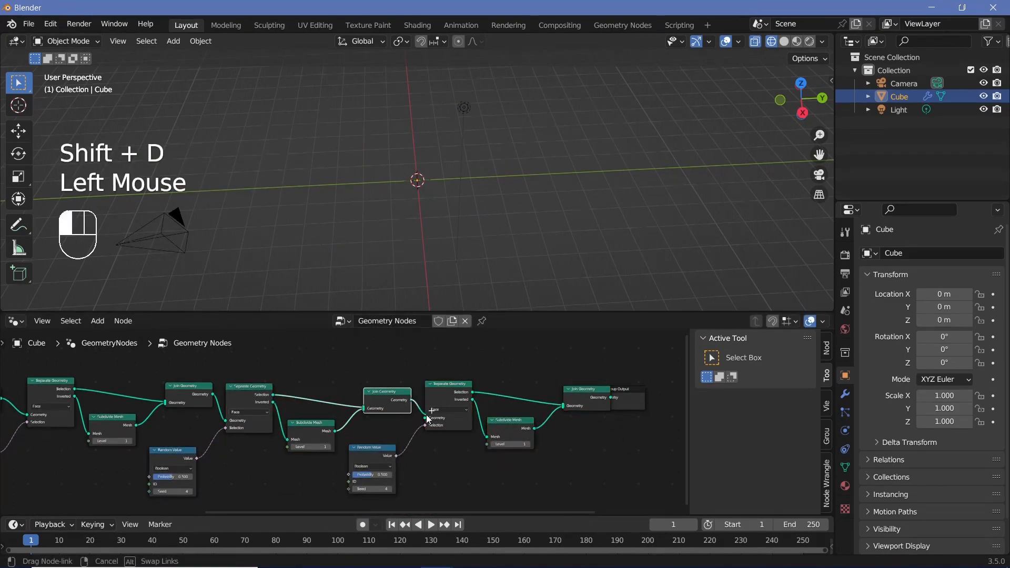
drag(631, 404, 599, 405)
drag(532, 400, 566, 407)
Step: Set the Seed of the third stage's Random Value node to 77 and the fourth stage's to 60
scroll(372, 216, up, 5)
scroll(373, 215, down, 2)
middle_drag(141, 503, 257, 452)
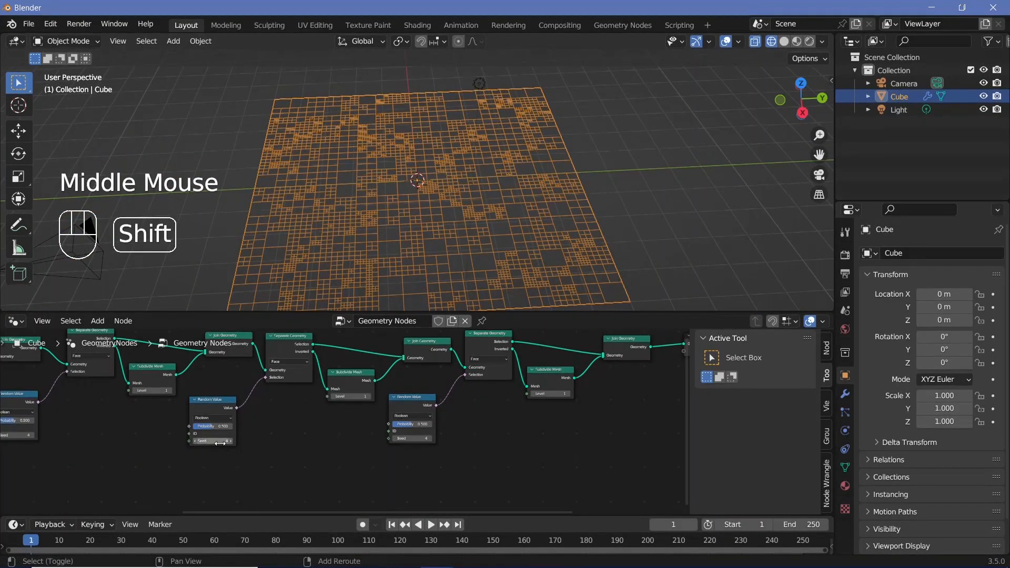
shift+drag(212, 441, 250, 441)
shift+drag(405, 438, 435, 438)
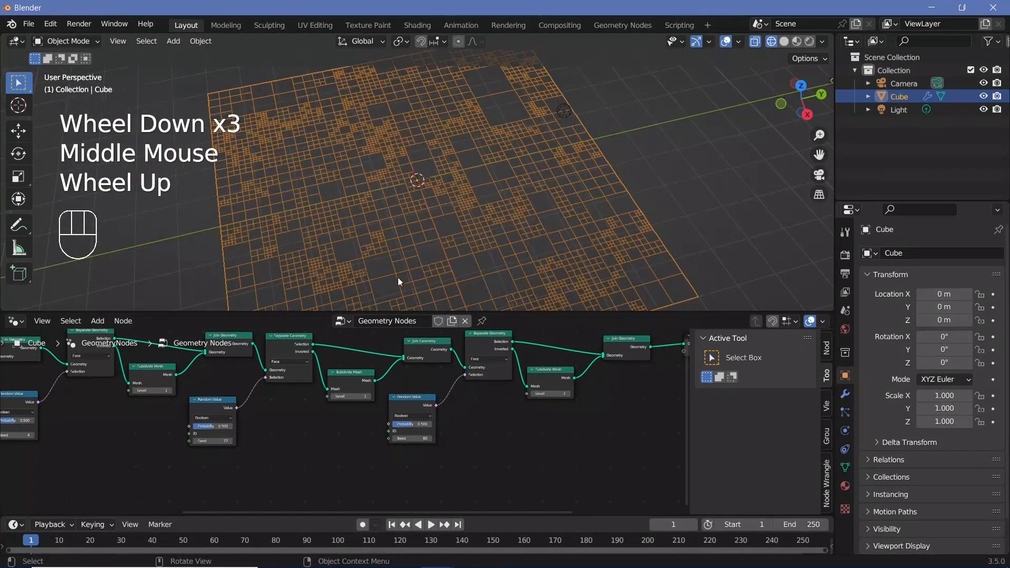
Step: Switch the 3D viewport from wireframe to solid shading
middle_drag(406, 263, 503, 257)
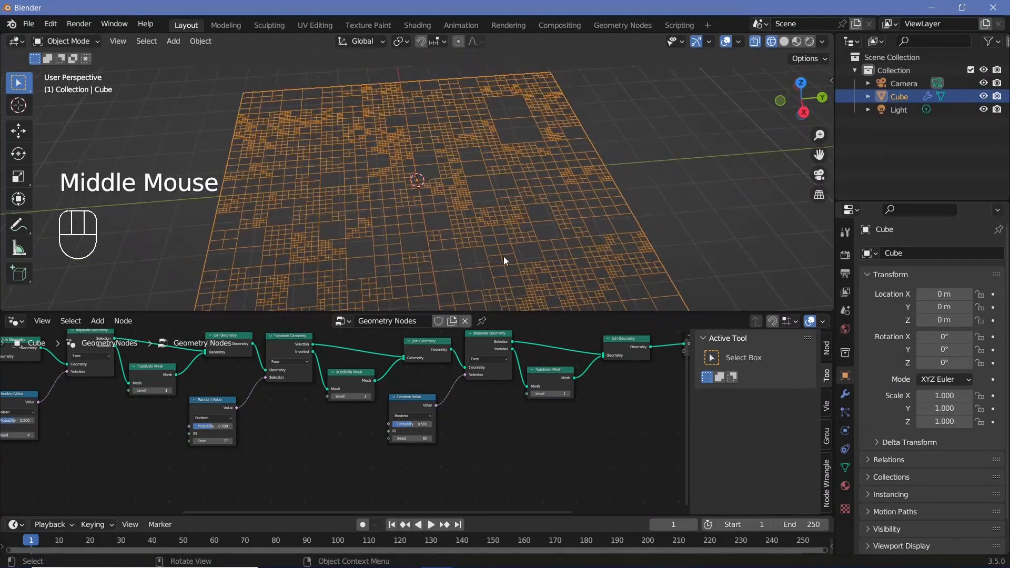
scroll(545, 426, down, 2)
scroll(426, 419, up, 3)
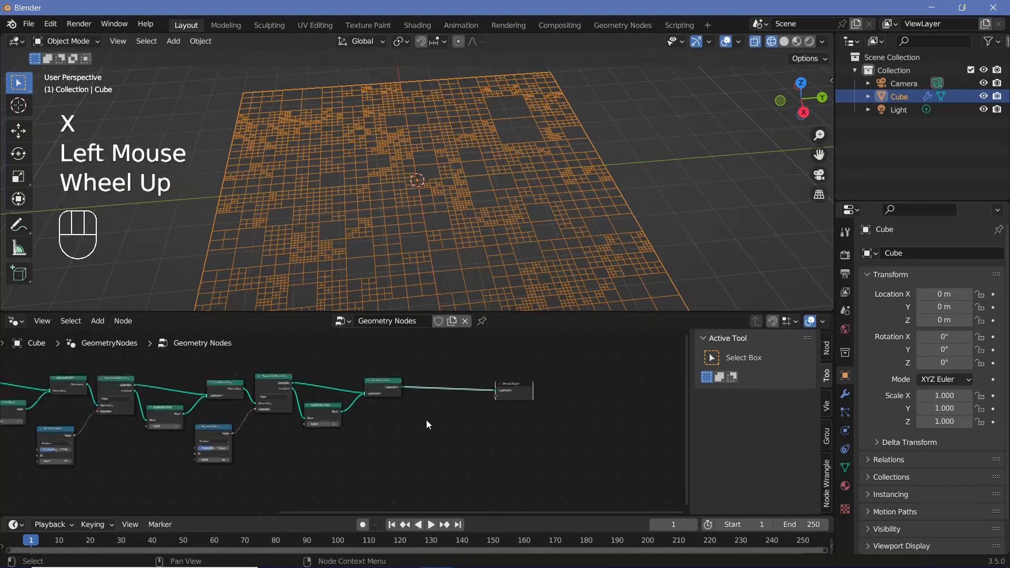
click(782, 41)
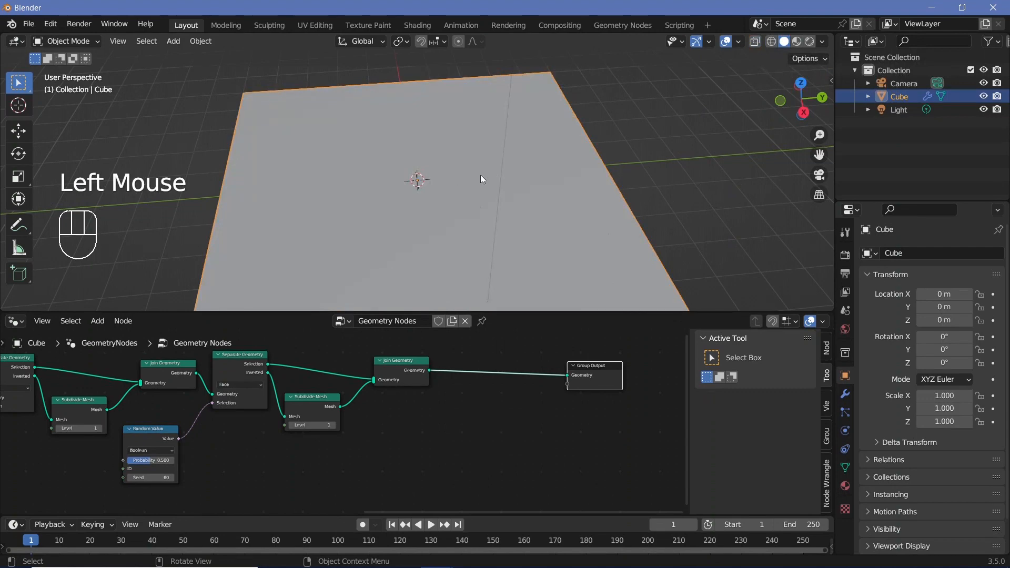
Step: Insert an Extrude Mesh node between the last Join Geometry node and the Group Output, and set its Offset Scale to 0.950
middle_drag(466, 381, 347, 410)
key(shift+a)
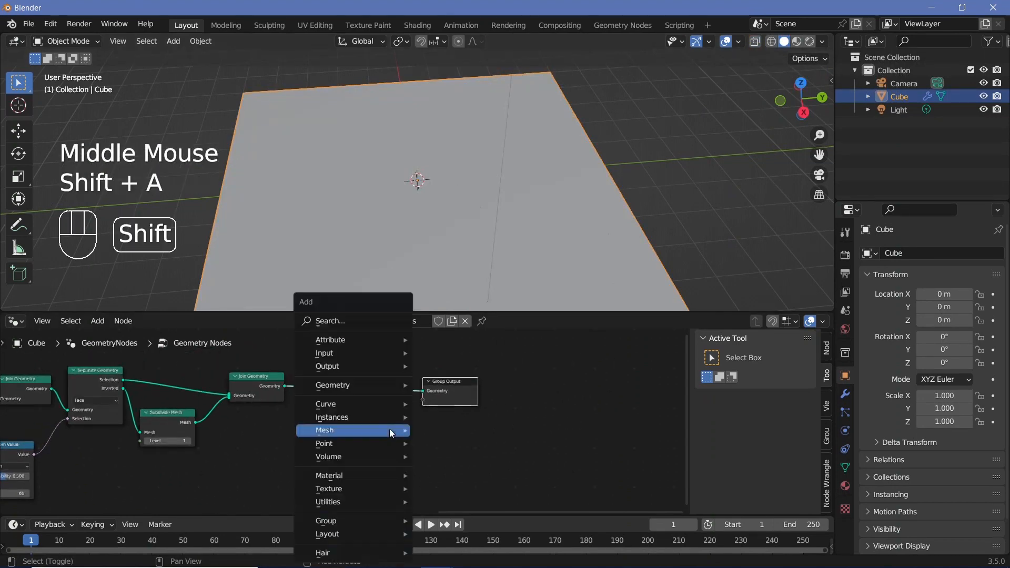
text(extrude)
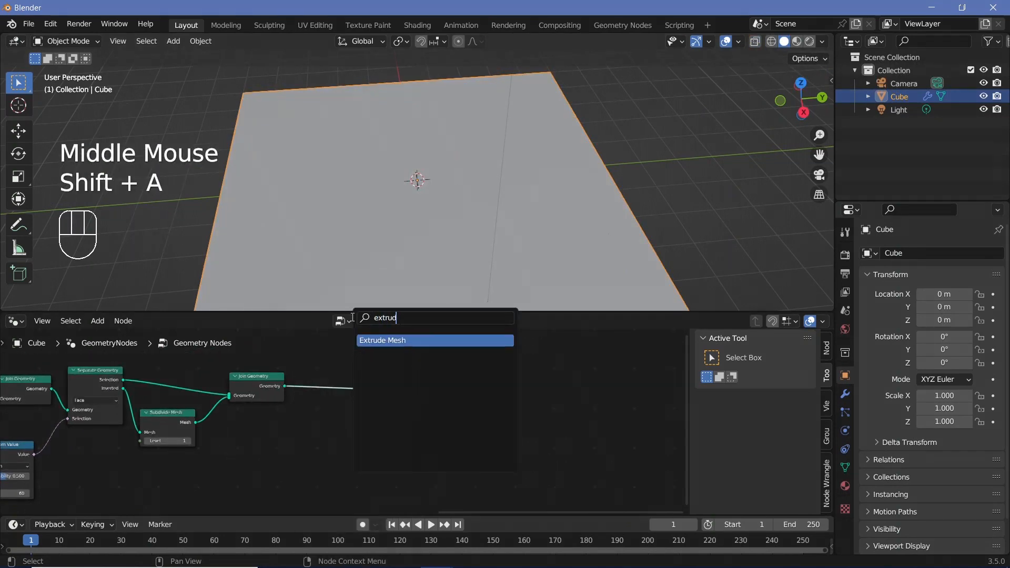
key(Return)
click(319, 483)
drag(338, 354, 513, 421)
drag(352, 384, 456, 414)
scroll(441, 479, up, 2)
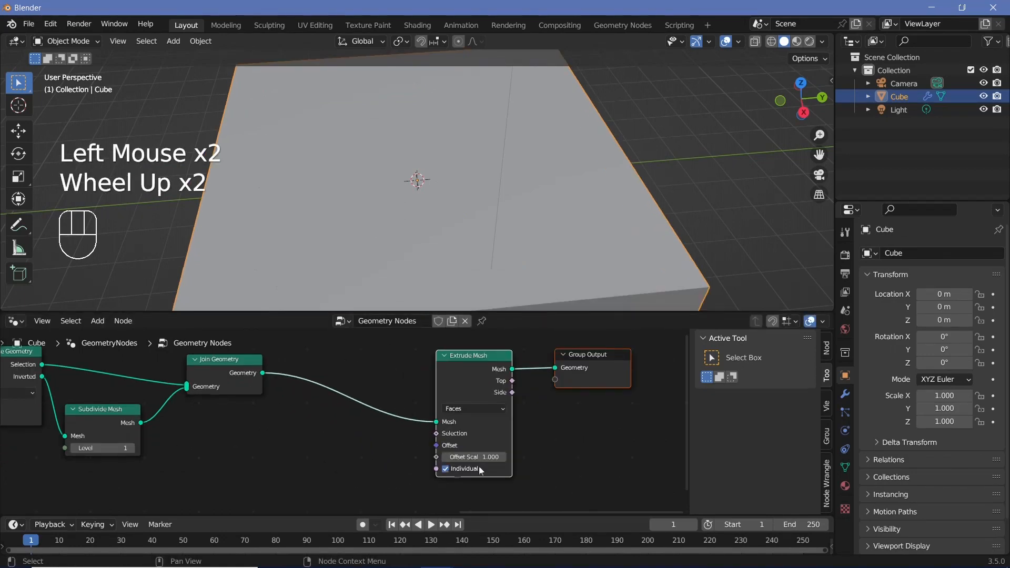
mouse_move(479, 457)
mouse_down()
mouse_move(442, 457)
mouse_move(476, 457)
mouse_up()
Step: Add a Noise Texture node and connect its Color output to the Extrude Mesh node's Offset Scale
middle_drag(405, 471, 409, 405)
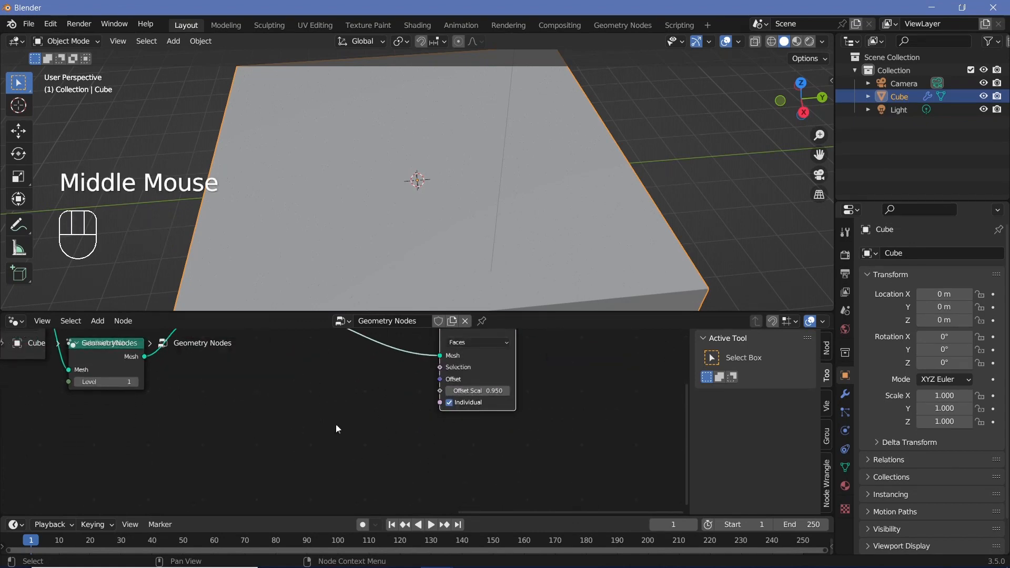
key(shift+a)
click(309, 325)
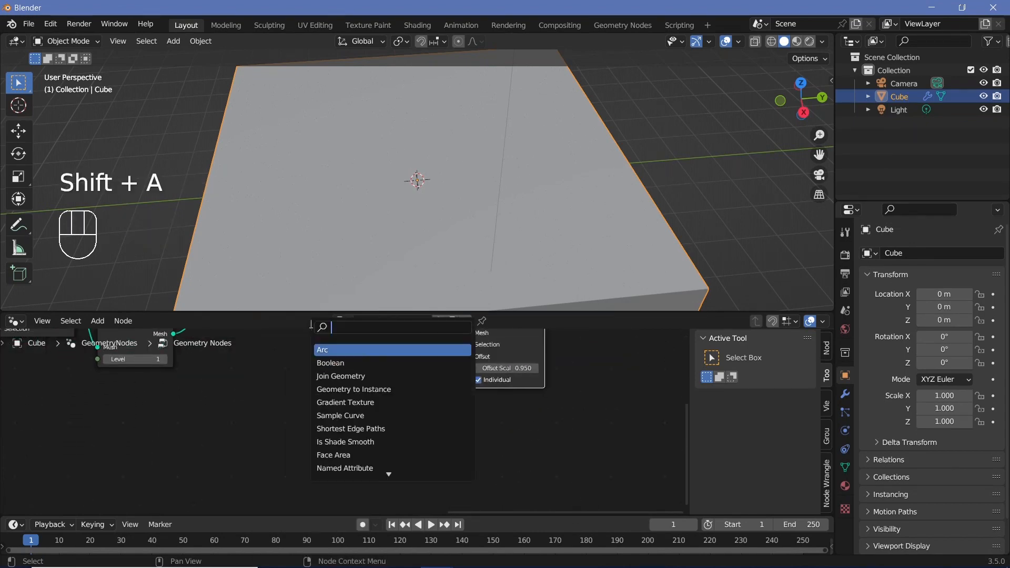
text(noise)
key(Return)
click(331, 423)
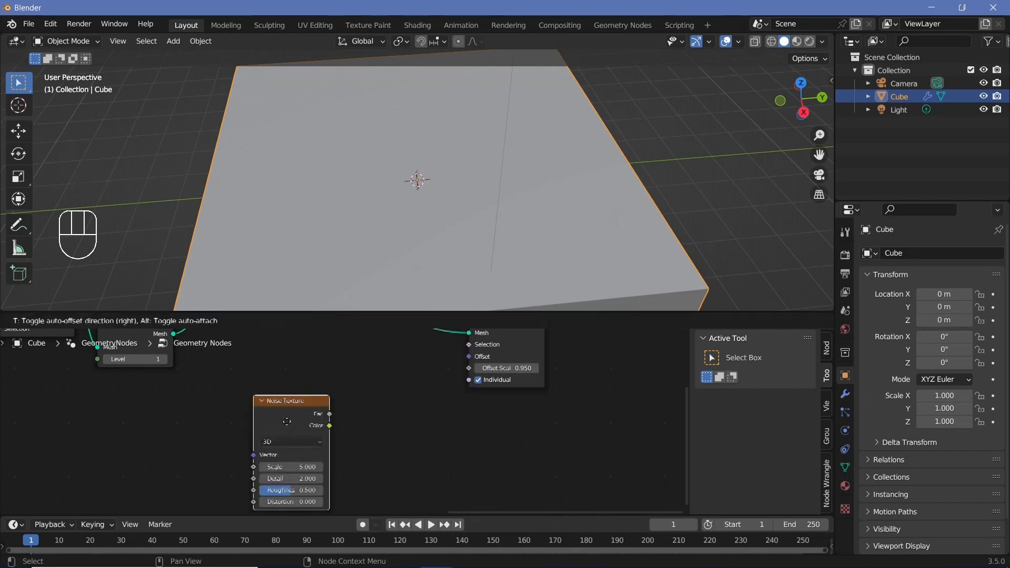
drag(329, 425, 469, 368)
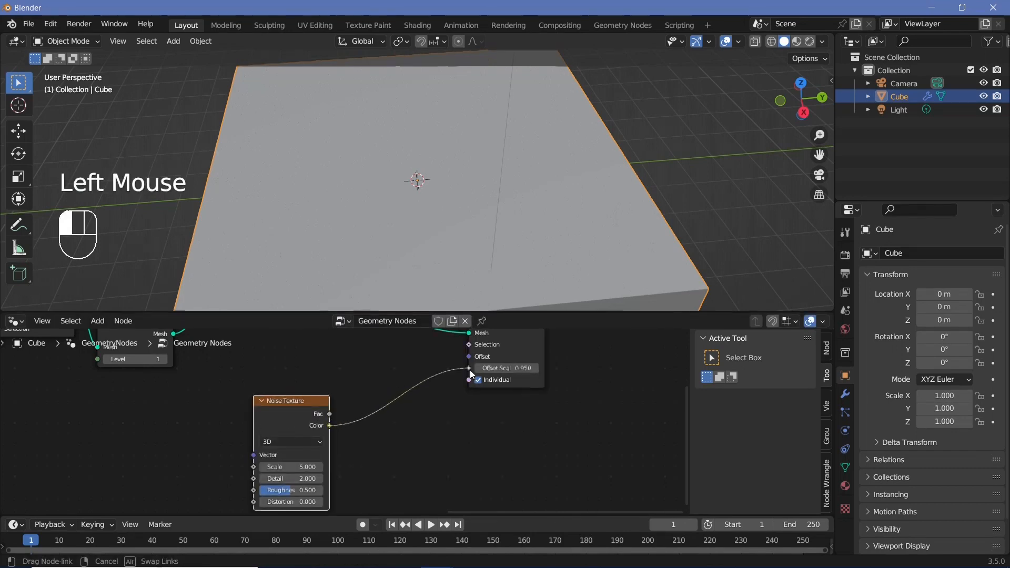
Step: Make room beside the Noise Texture node and insert a Math node on its link to the Extrude Mesh node
mouse_move(421, 179)
middle_down()
mouse_move(428, 166)
mouse_move(437, 181)
middle_up()
scroll(437, 182, up, 2)
scroll(436, 182, up, 1)
click(358, 251)
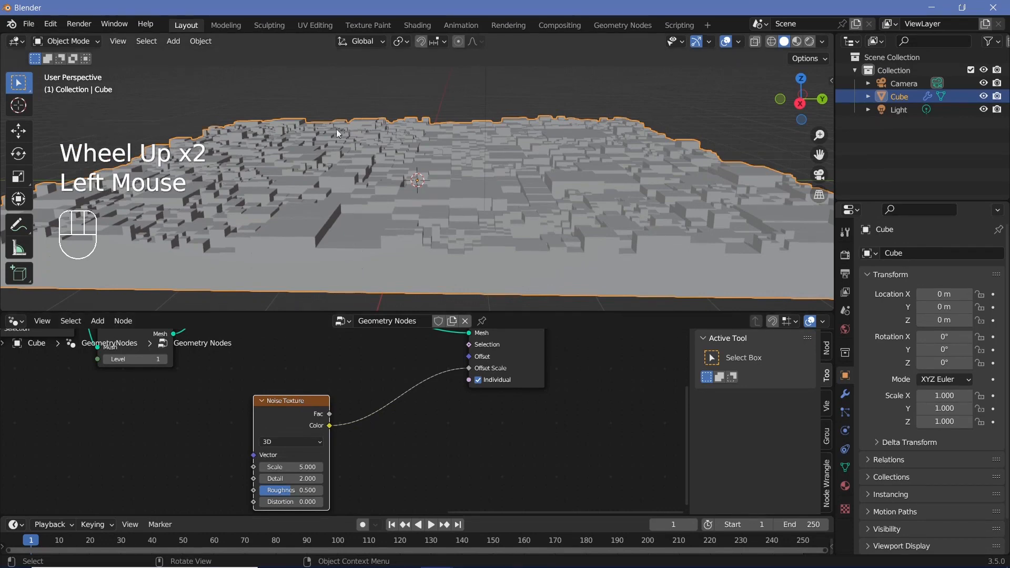
drag(290, 419, 194, 419)
key(shift+a)
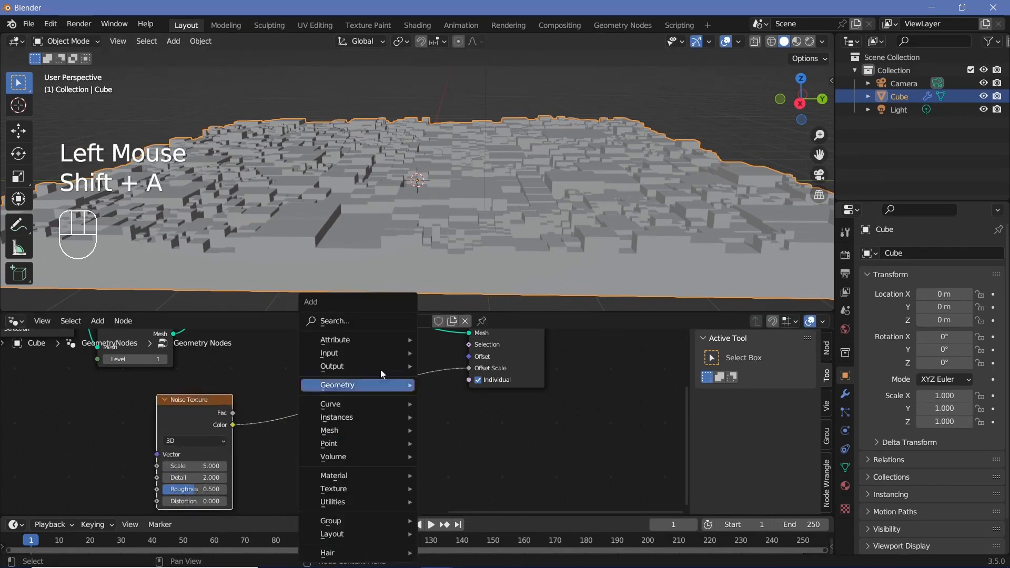
click(367, 320)
text(math)
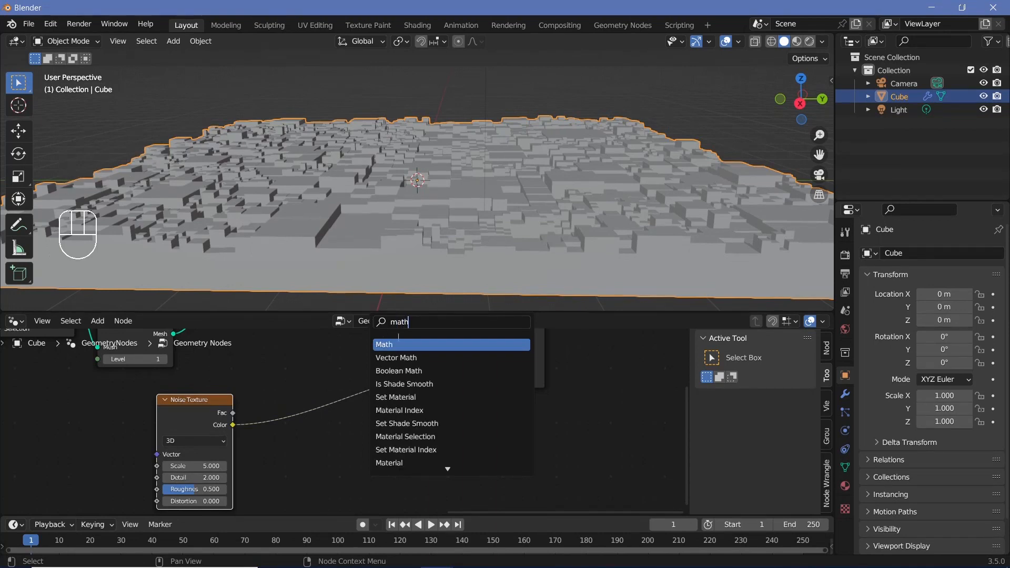
key(Return)
click(340, 412)
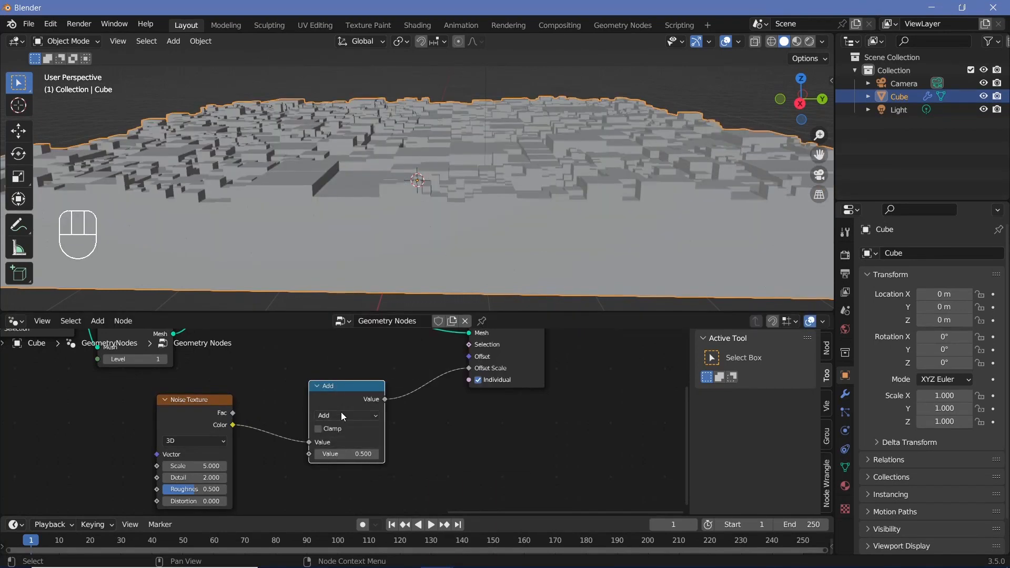
Step: Change the Math node's operation to Multiply and set its second value to 3.320
click(340, 415)
click(330, 303)
shift+drag(348, 454, 396, 454)
Step: Examine the varied heights of the extruded blocks from different angles and distances
shift+middle_drag(438, 146, 437, 221)
middle_drag(437, 222, 411, 223)
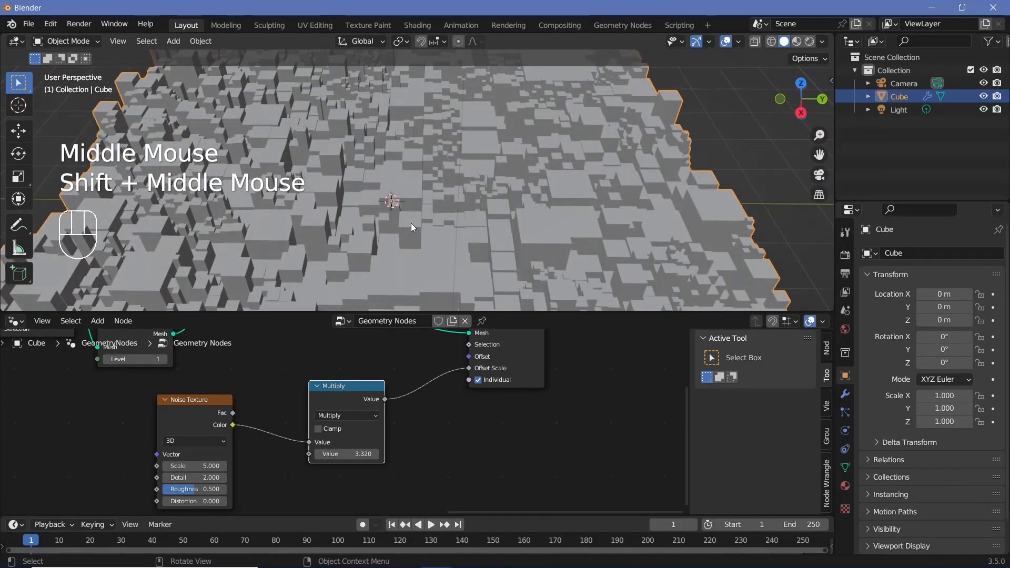
middle_drag(342, 183, 330, 247)
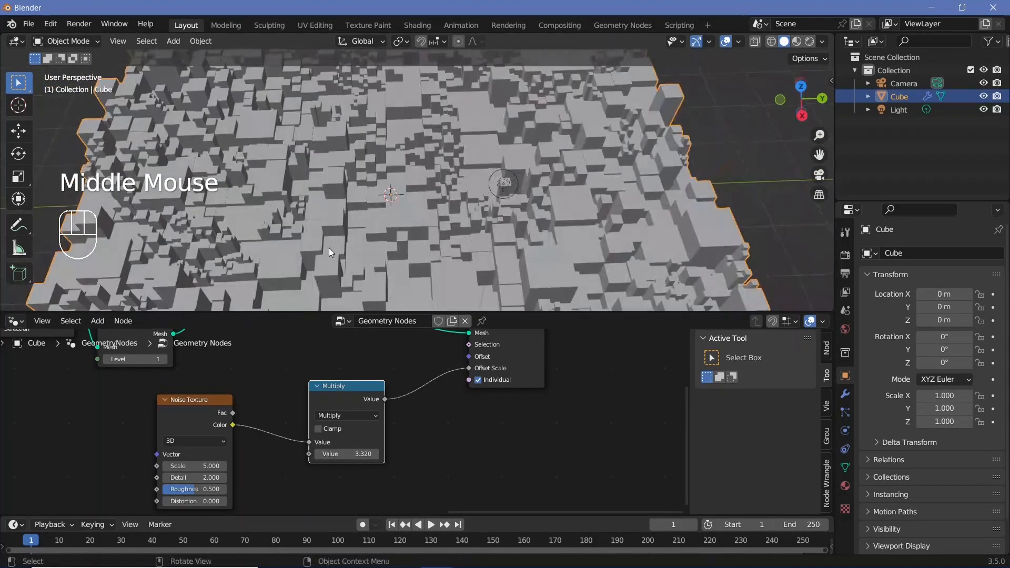
scroll(339, 206, up, 2)
middle_drag(335, 197, 320, 158)
scroll(318, 157, down, 2)
middle_drag(317, 155, 303, 140)
shift+middle_drag(304, 137, 356, 163)
middle_drag(345, 204, 369, 240)
scroll(342, 184, down, 1)
Step: Switch the Noise Texture to 4D and set its W value to 0.510
click(216, 439)
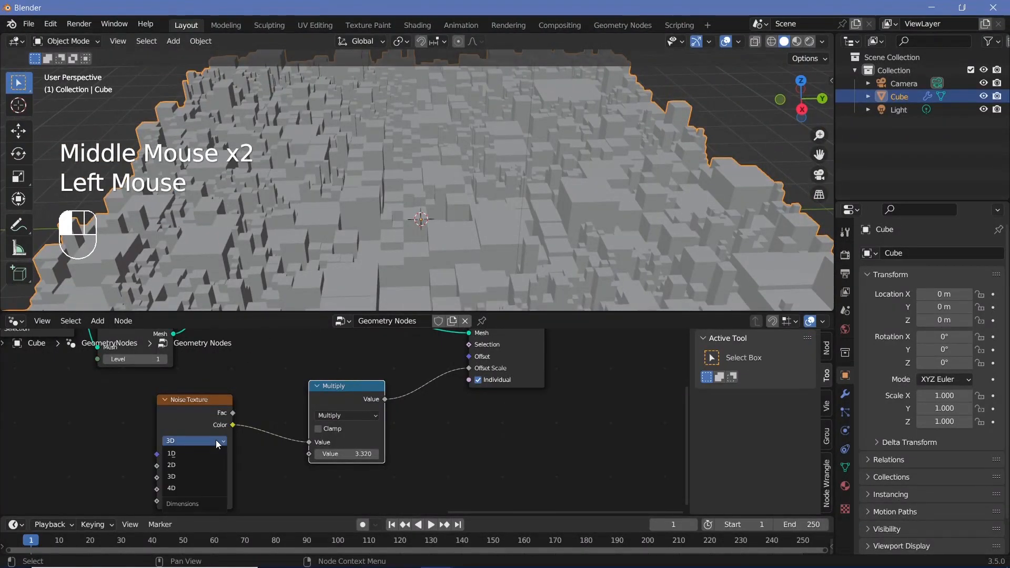
click(179, 487)
shift+drag(195, 466, 232, 466)
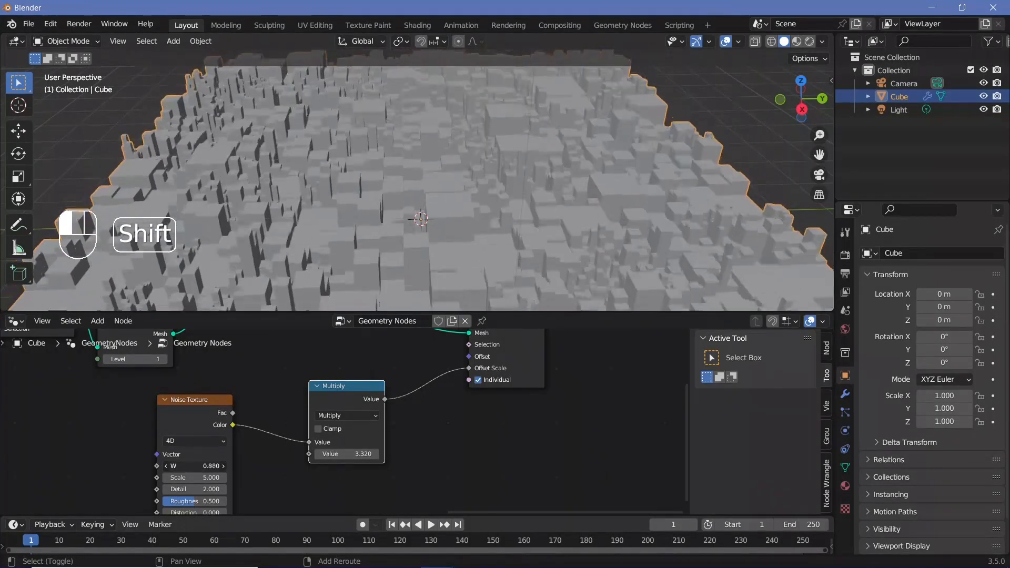
shift+drag(205, 466, 181, 466)
Step: Try a Noise Texture Scale of 1.4 with a W value of 1.860
middle_drag(204, 447, 231, 410)
shift+drag(221, 439, 189, 439)
click(231, 440)
text(1.4)
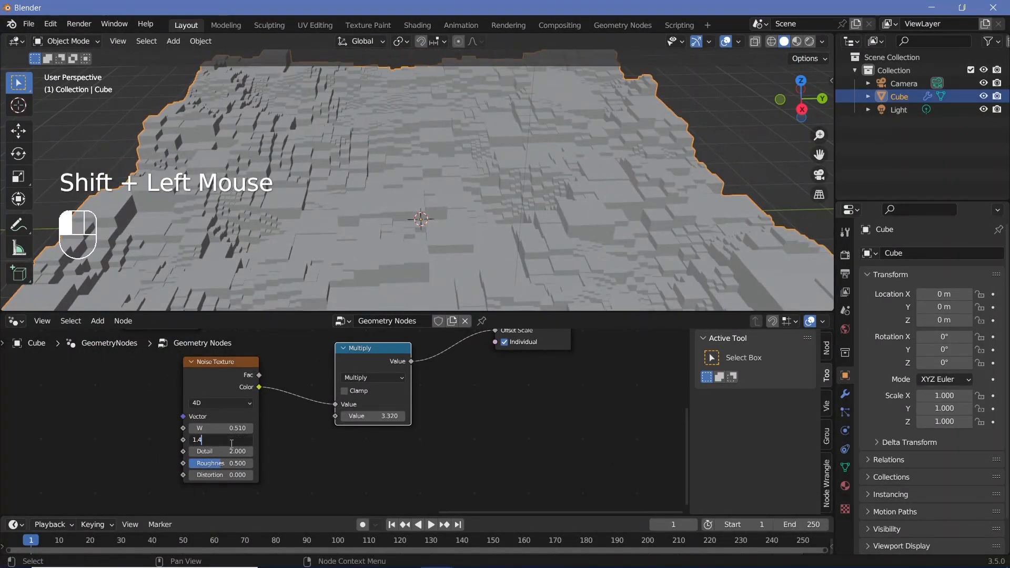
key(Return)
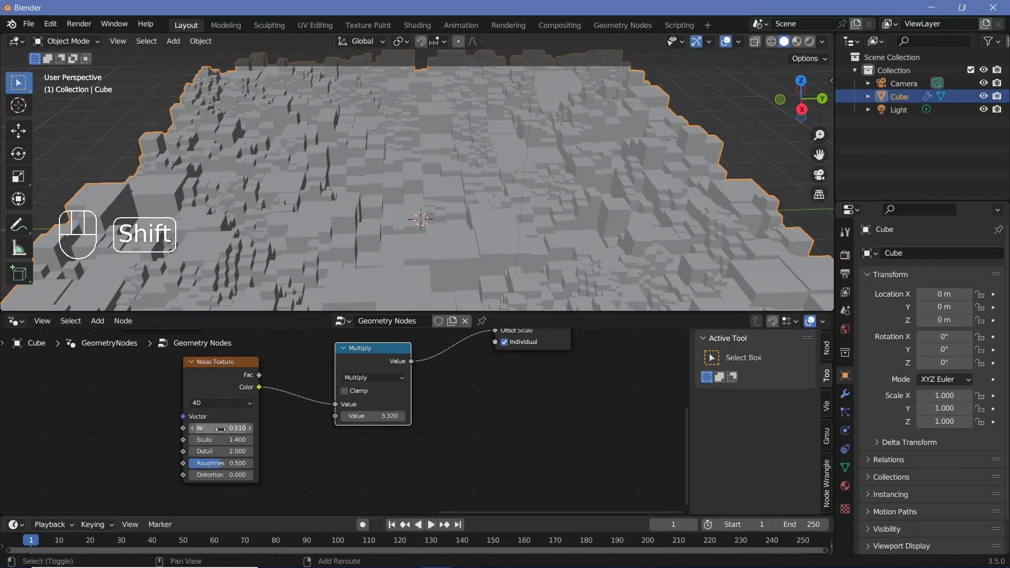
shift+drag(221, 427, 245, 428)
Step: Set the Noise Texture's Scale to 0.8 and its W value to 5.180
click(224, 440)
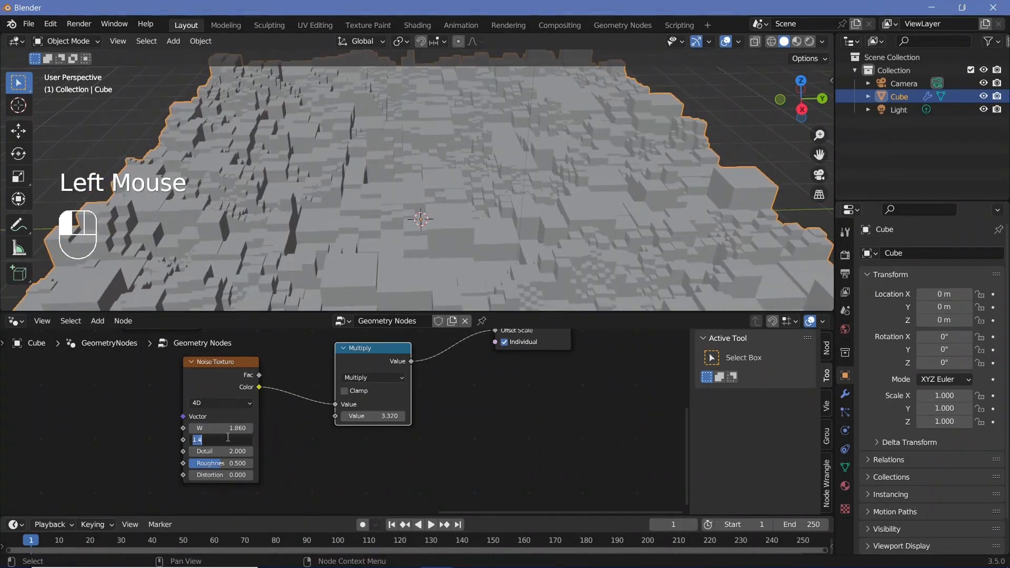
text(0.8)
key(Return)
shift+drag(224, 428, 257, 427)
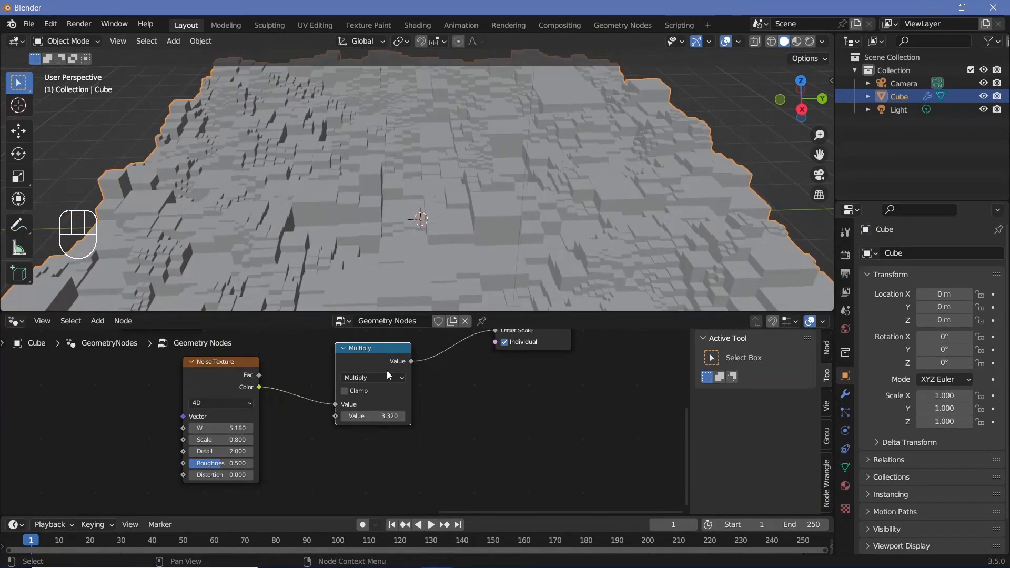
Step: Add a Set Material node between Extrude Mesh and Group Output and assign the material named Material
scroll(474, 388, down, 3)
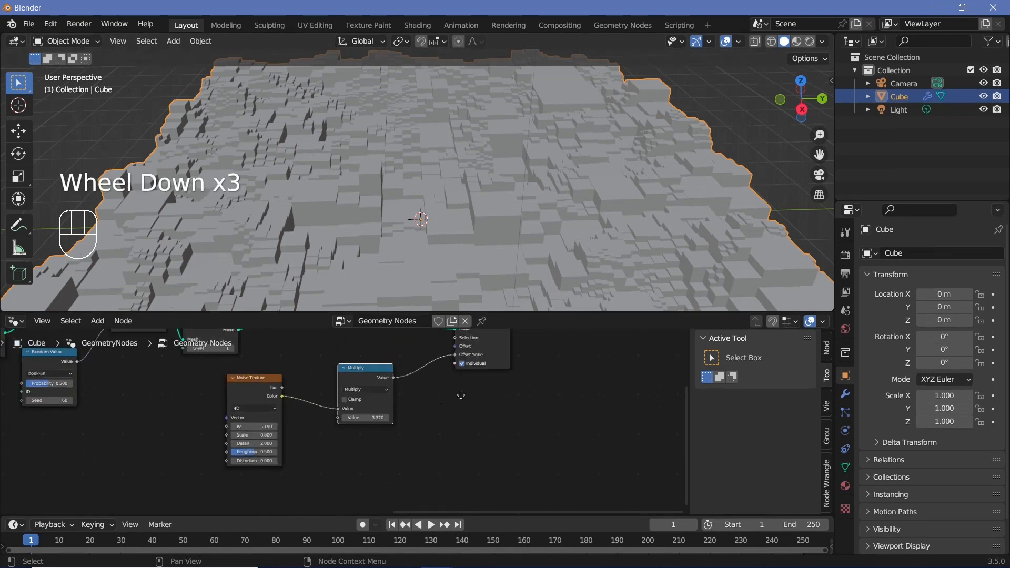
middle_drag(475, 387, 270, 457)
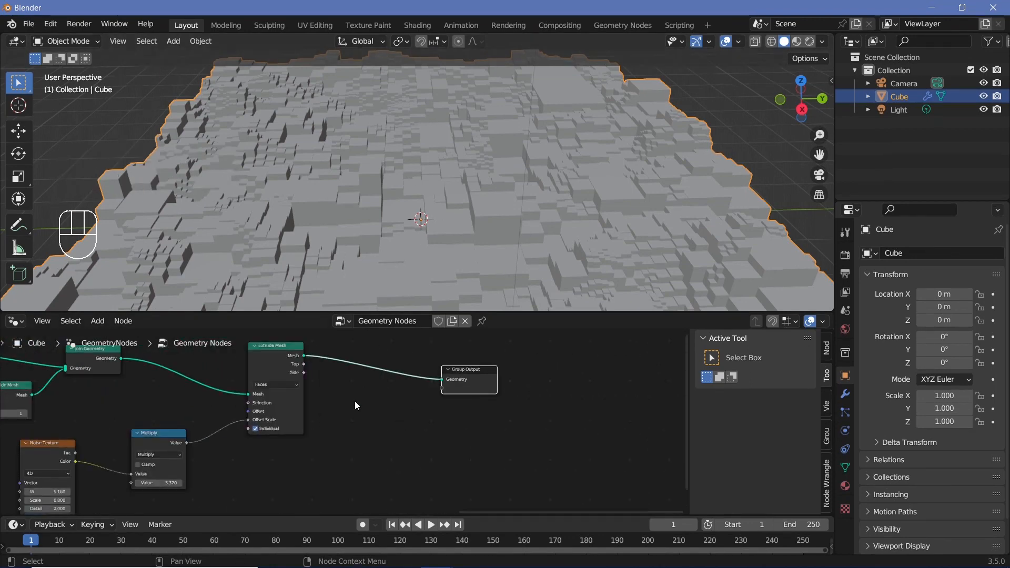
key(shift+a)
text(se)
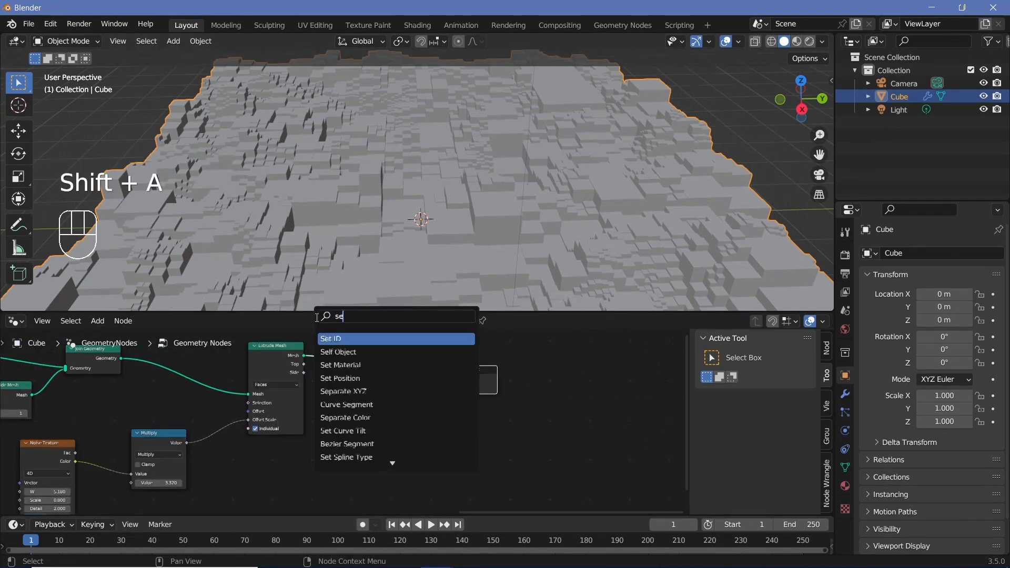
text(t mater)
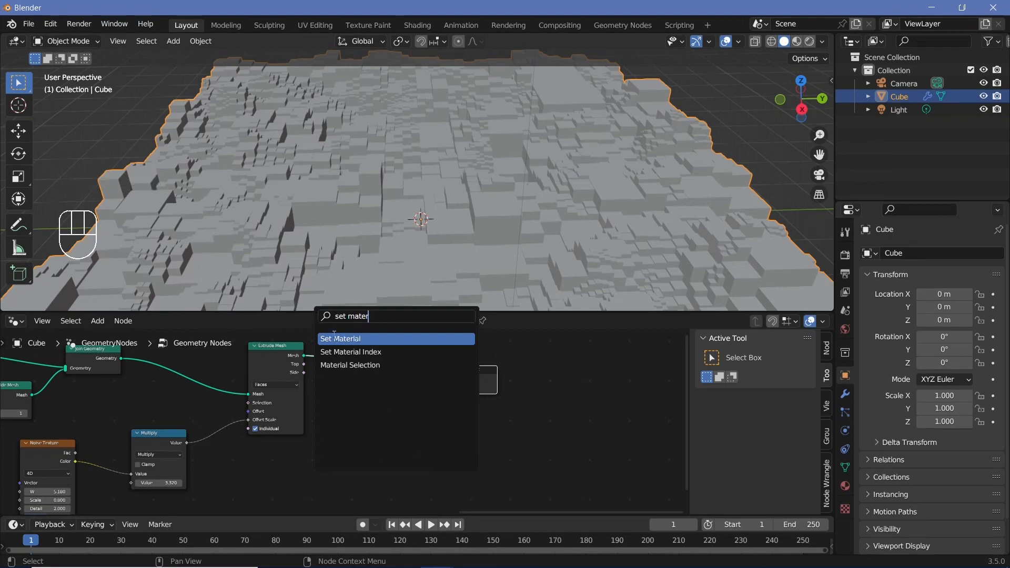
key(Return)
click(381, 376)
click(384, 401)
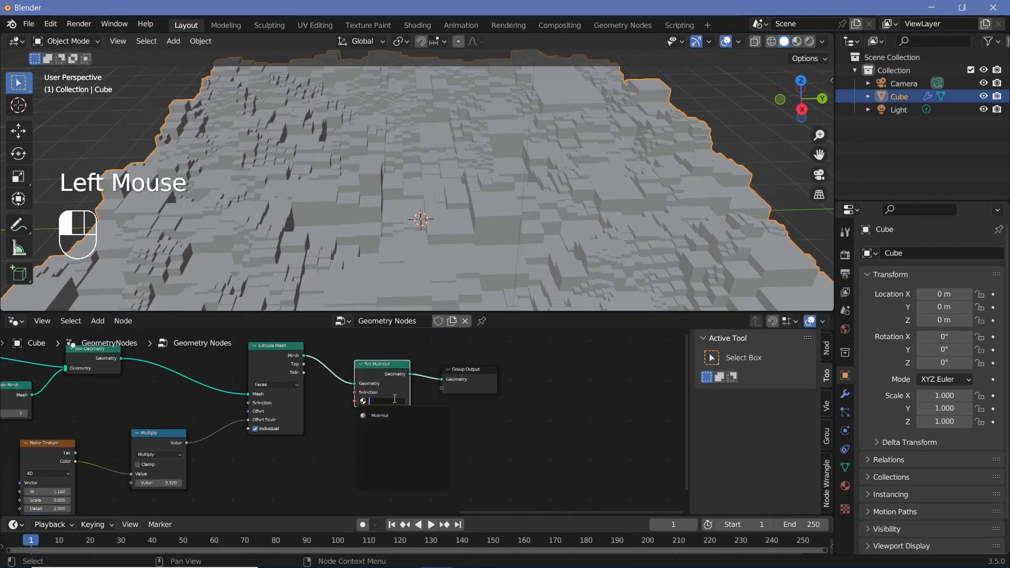
click(381, 415)
Step: Set the scene's frame rate to 30 fps and its end frame to 300
middle_drag(311, 440, 302, 408)
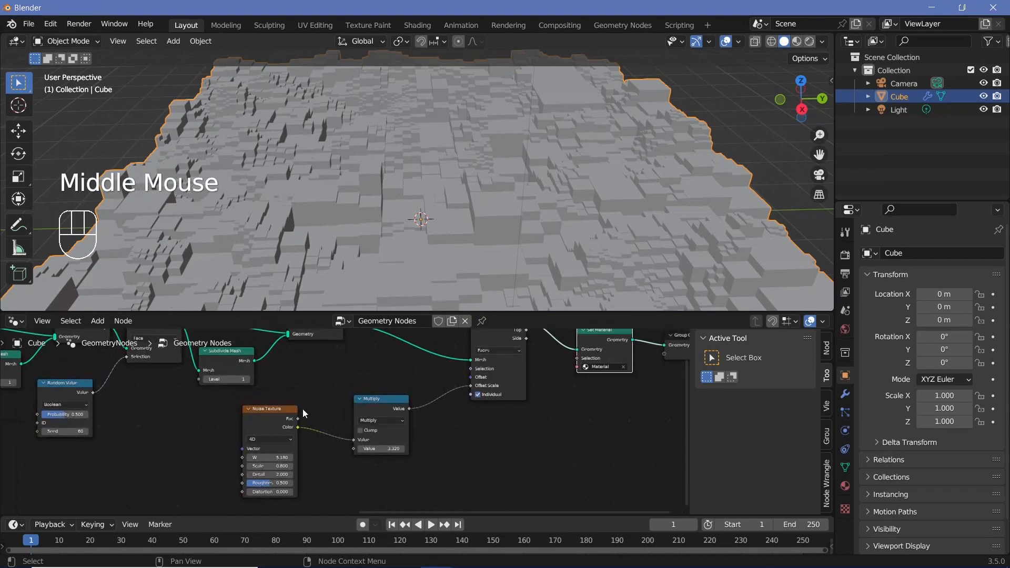
click(257, 419)
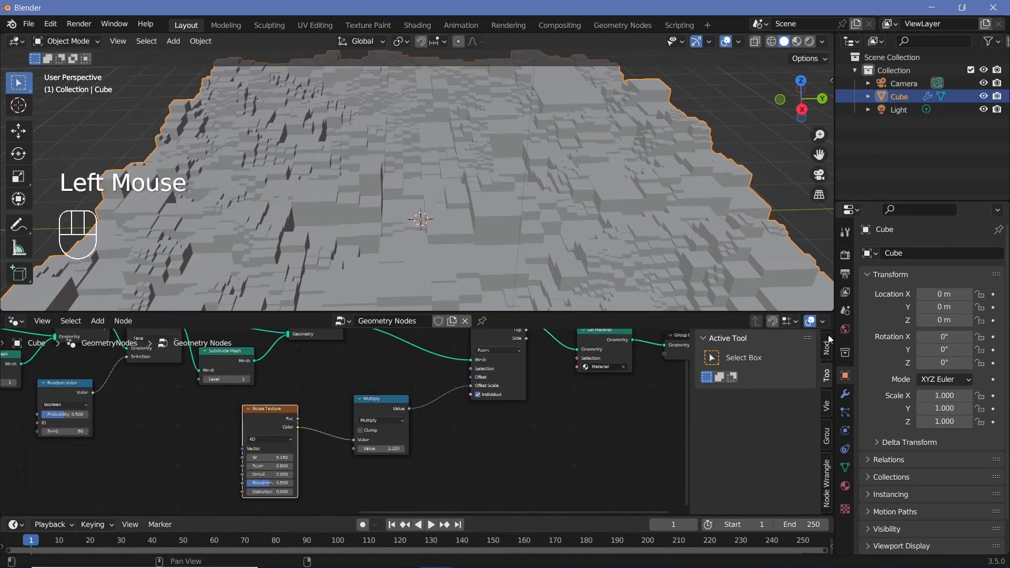
click(845, 274)
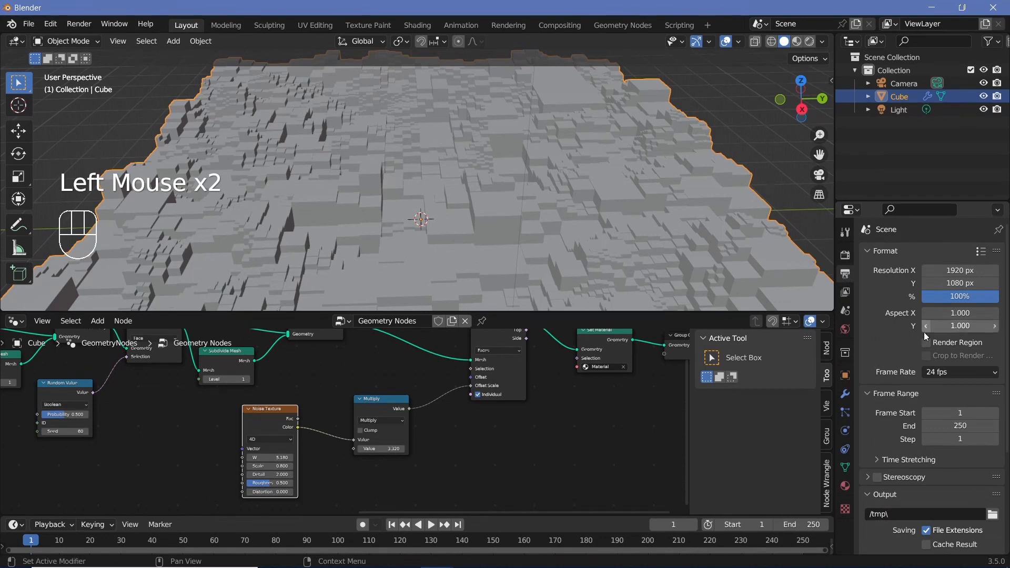
click(942, 372)
click(947, 439)
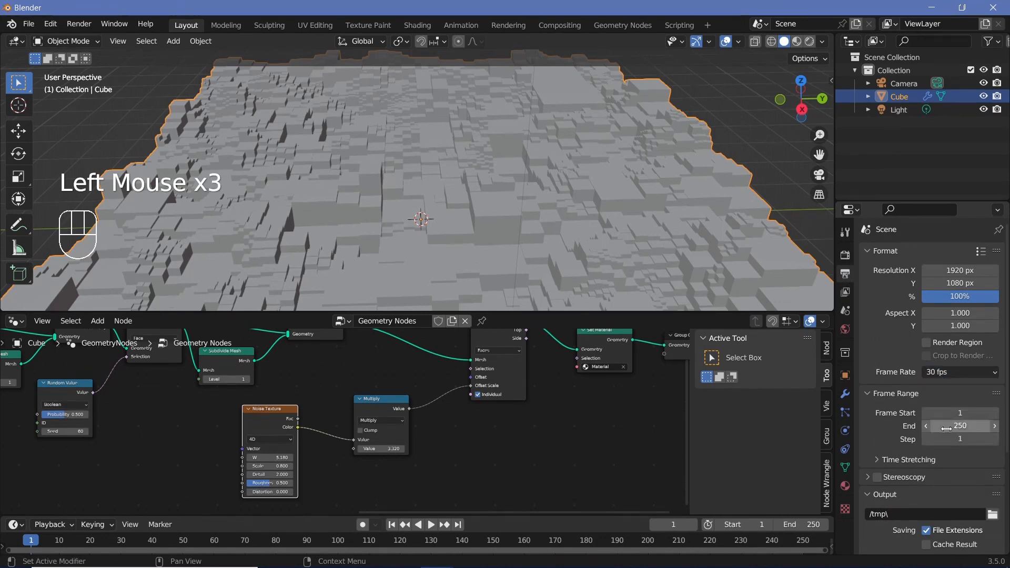
click(946, 427)
text(300)
key(Return)
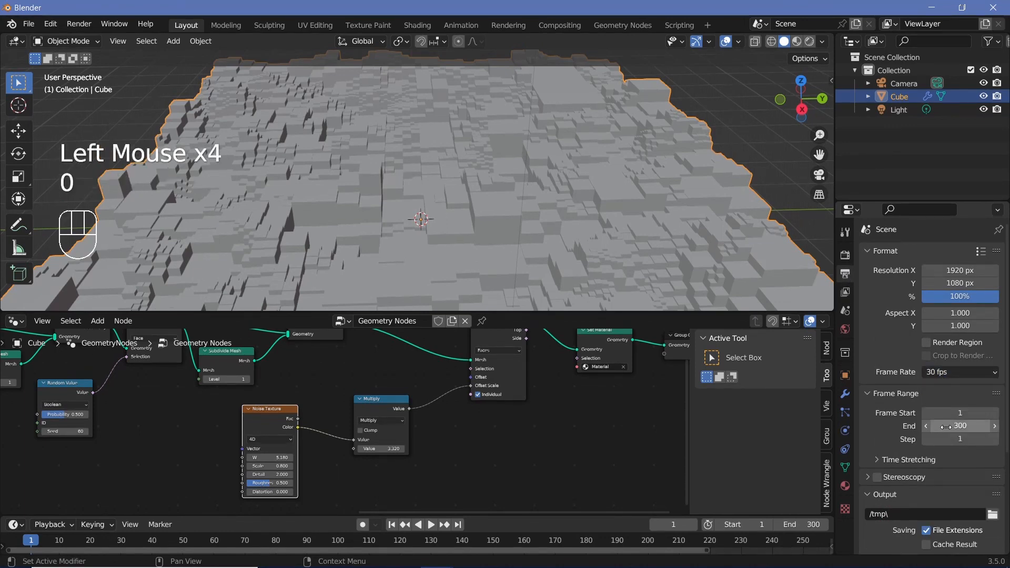
Step: Set the render output path to // and the file format to FFmpeg Video
click(881, 515)
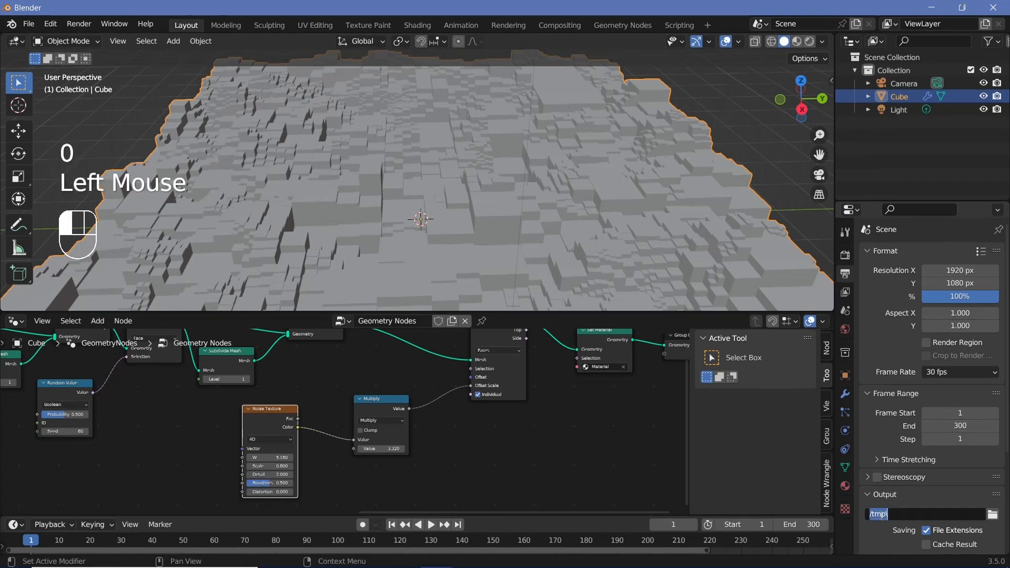
text(//)
scroll(891, 503, down, 2)
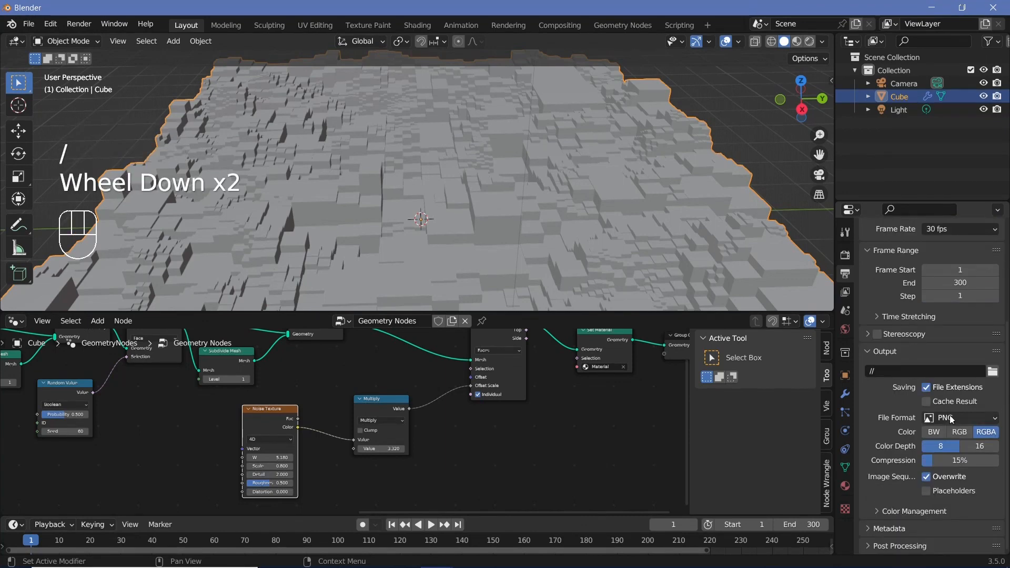
drag(948, 415, 941, 481)
Step: Set the video encoding container to MPEG-4 and the output quality to Perceptually Lossless
click(907, 529)
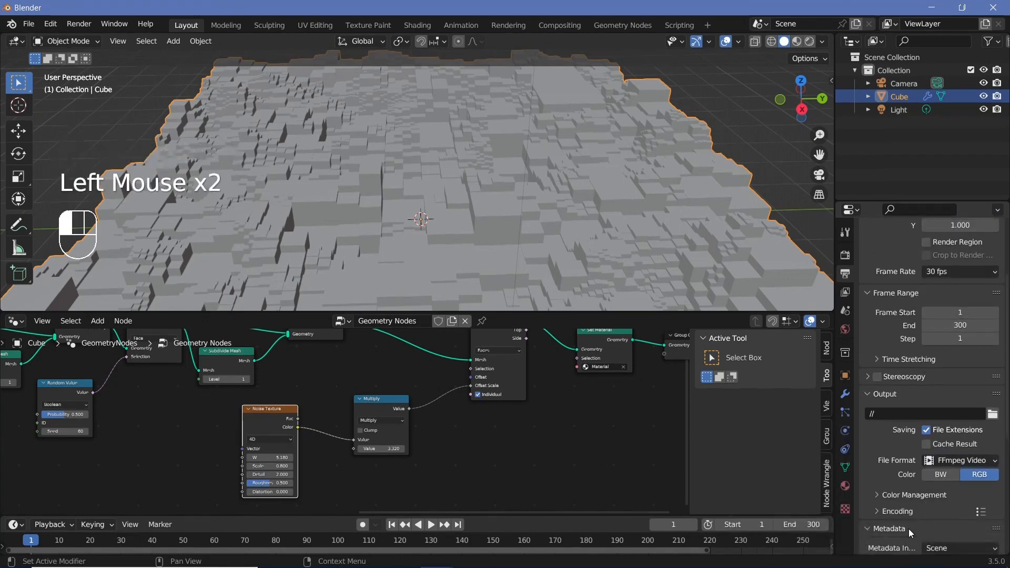
click(905, 513)
scroll(926, 489, down, 2)
click(942, 465)
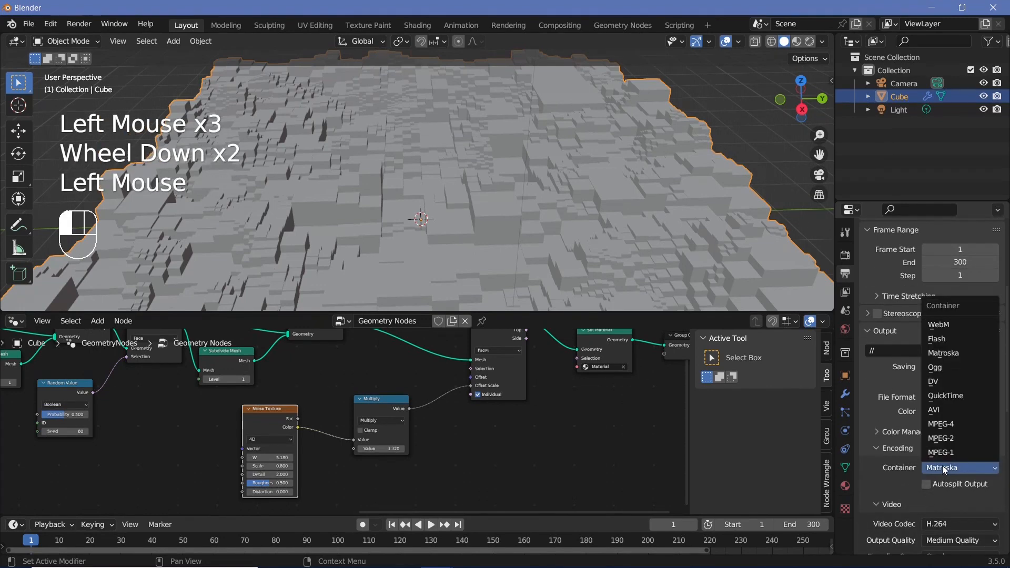
click(946, 428)
click(949, 542)
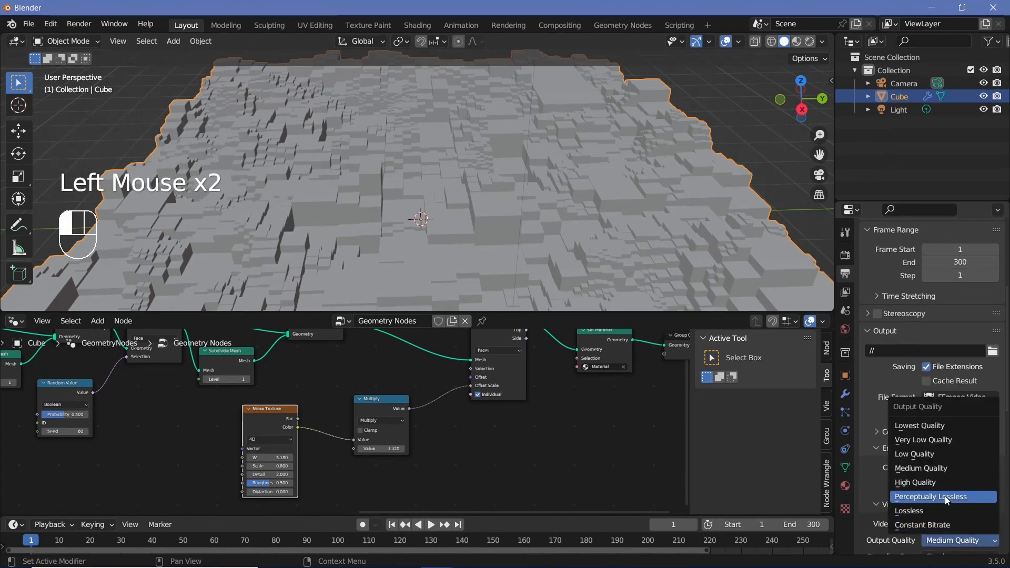
click(945, 496)
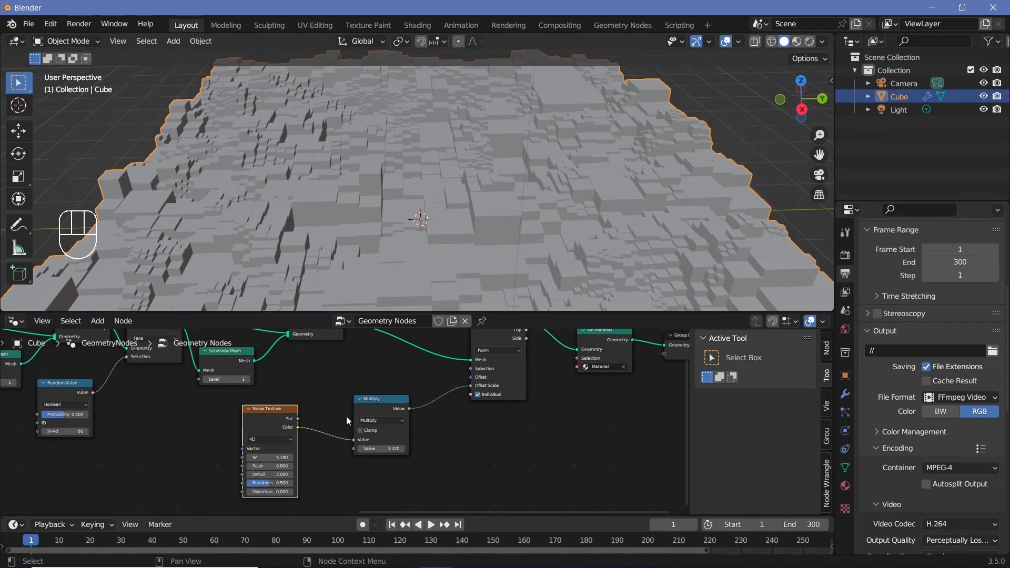
Step: Move the Noise Texture node farther from the Multiply node to make room between them
middle_drag(346, 416, 412, 374)
click(329, 375)
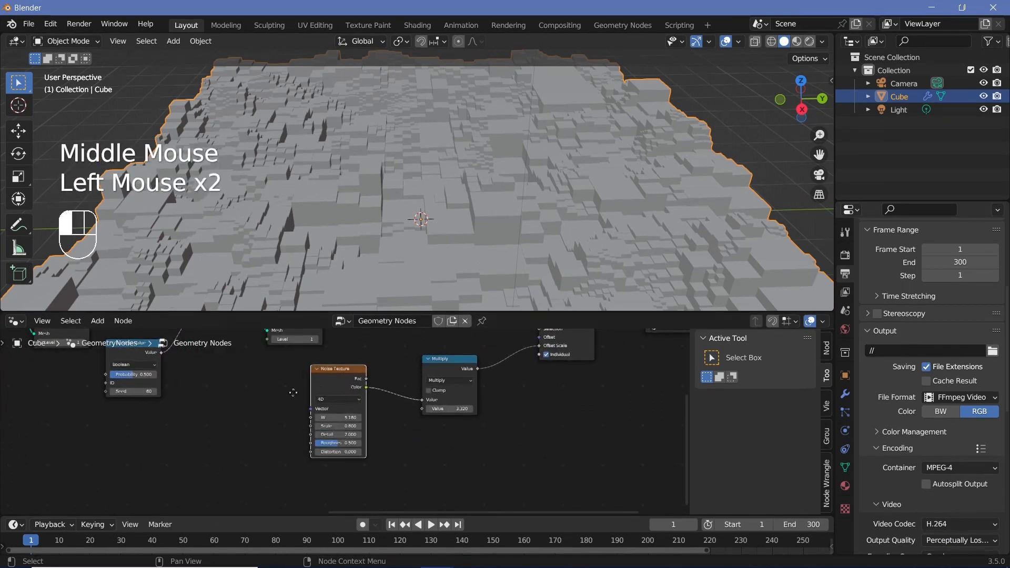
drag(293, 392, 261, 384)
scroll(274, 411, up, 3)
middle_drag(276, 411, 455, 376)
scroll(421, 369, down, 4)
drag(391, 356, 416, 342)
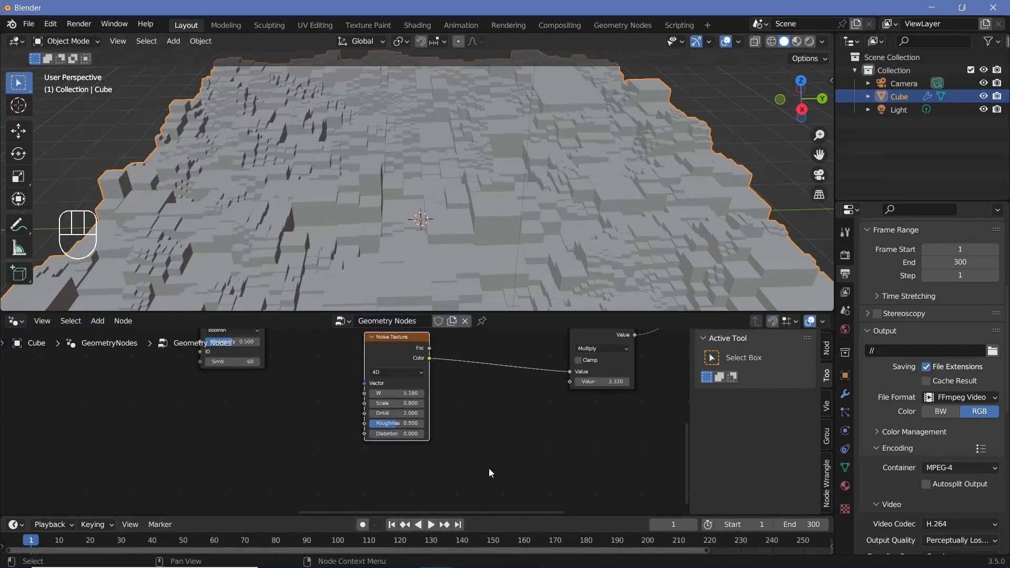
Step: Go to frame 0 and place a duplicate of the Noise Texture node below the original
key(Left)
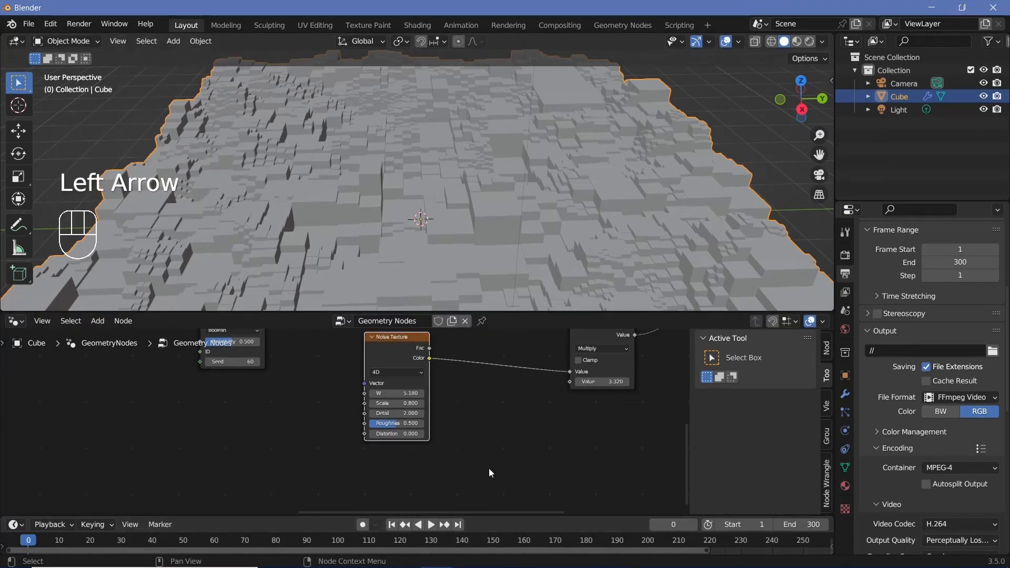
key(shift+d)
click(398, 465)
middle_drag(462, 453, 462, 409)
Step: Set the upper Noise Texture's W value to 0 and keyframe it at frame 0
click(401, 347)
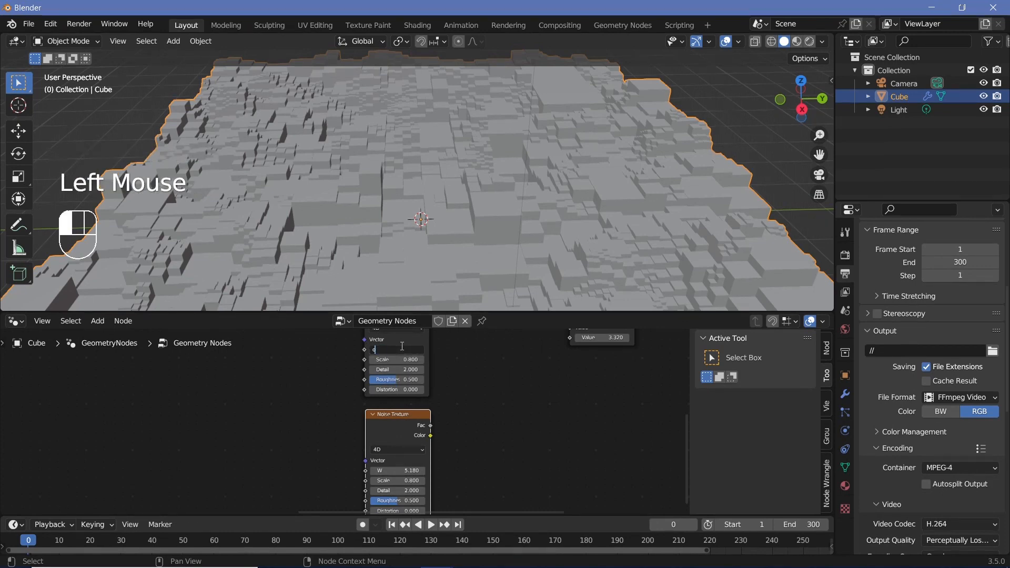
key(Return)
key(i)
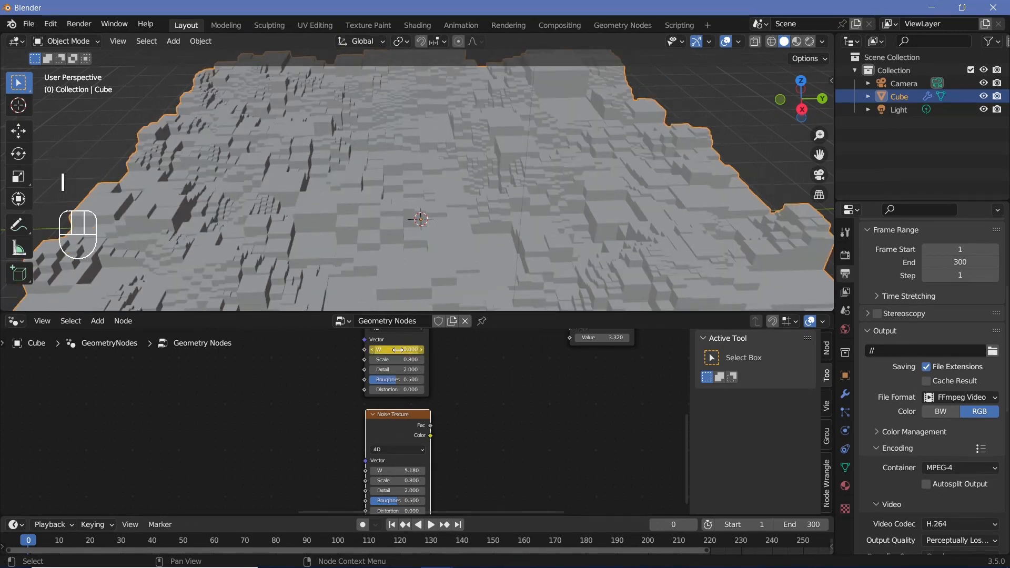
Step: Add a Mix node between the Noise Texture nodes and the Multiply node
scroll(466, 356, down, 2)
middle_drag(466, 356, 424, 382)
click(365, 362)
click(365, 361)
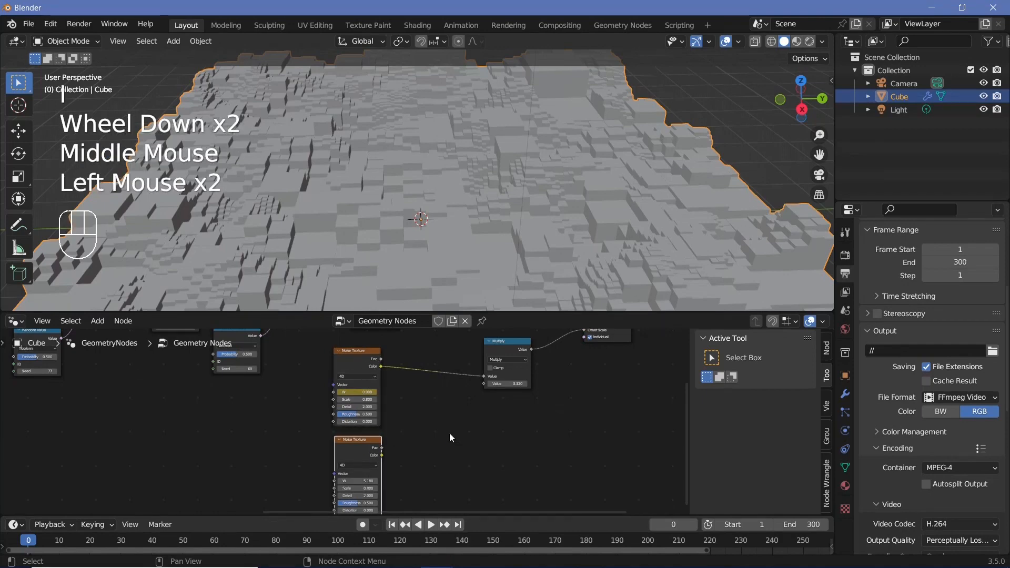
key(shift+a)
click(425, 325)
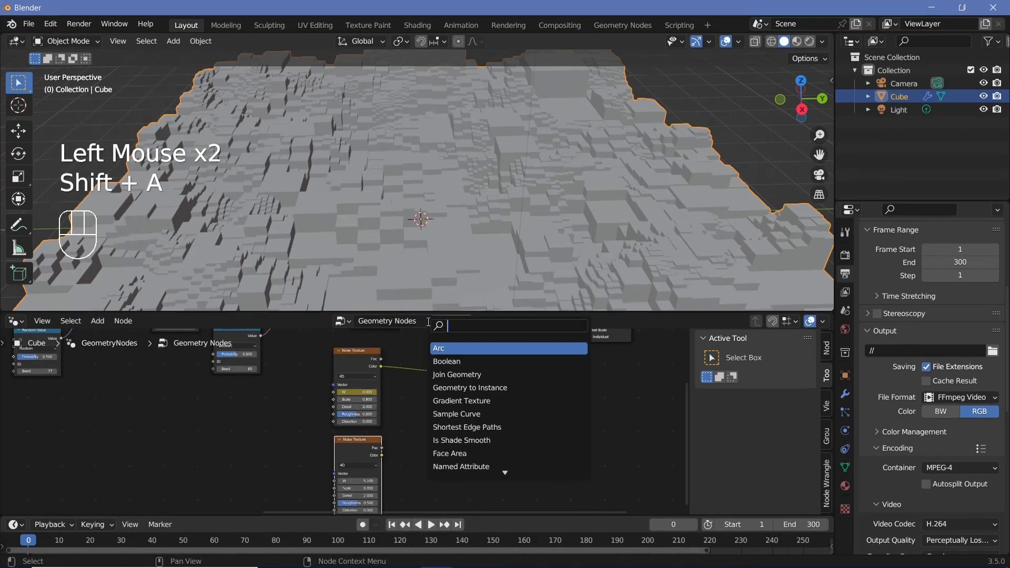
text(mix)
click(439, 347)
click(432, 419)
Step: Switch the Mix node to Color and insert it into the link from the upper Noise Texture to Multiply
scroll(432, 419, up, 2)
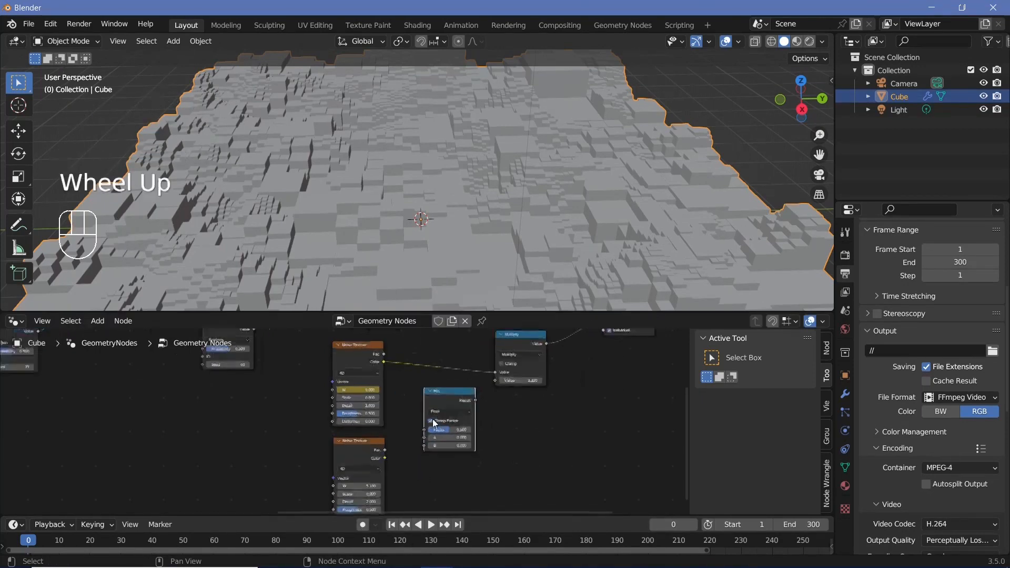
middle_drag(452, 410, 382, 417)
scroll(424, 412, up, 1)
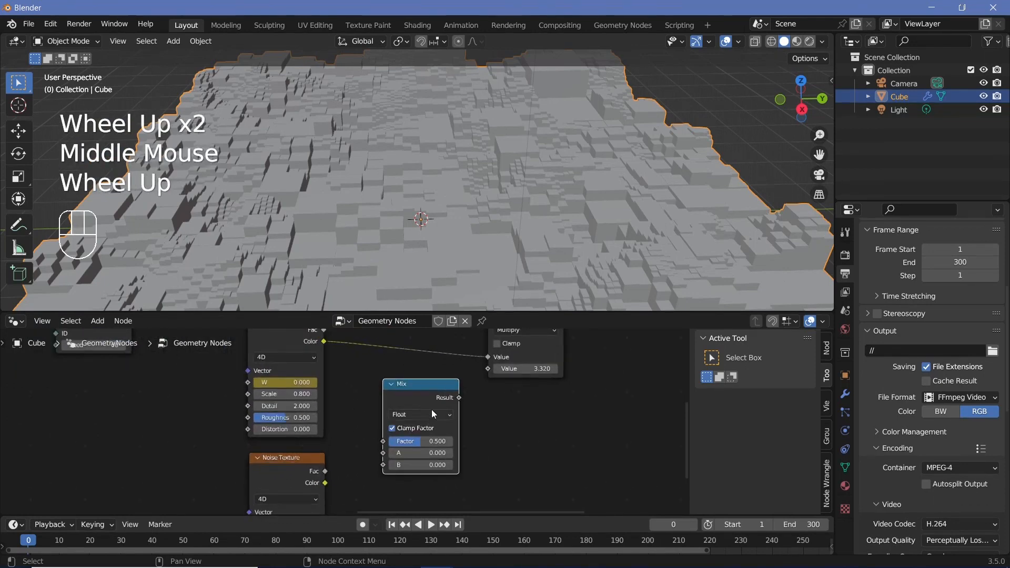
click(432, 415)
click(412, 448)
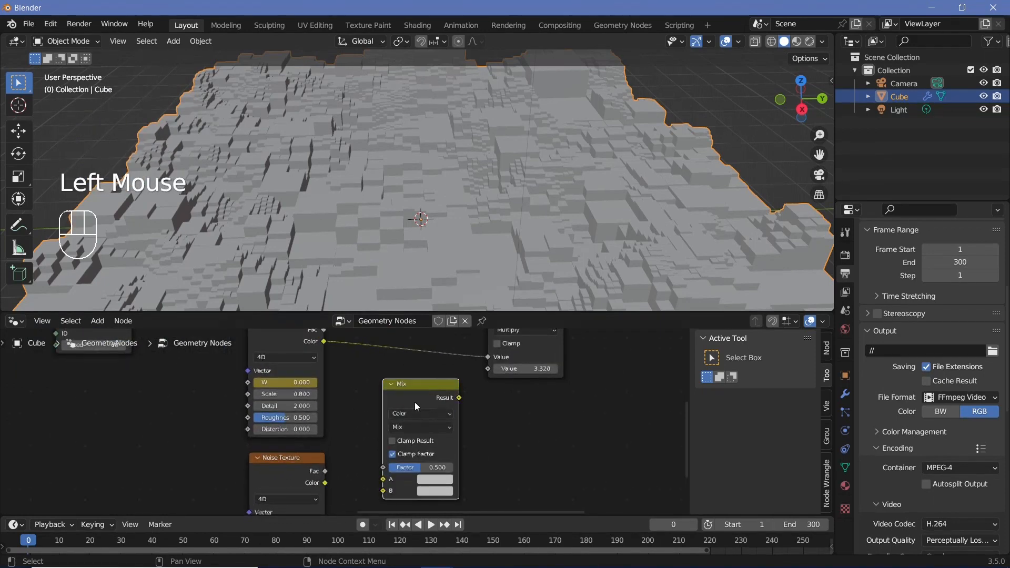
drag(414, 402, 401, 419)
Step: Connect the lower Noise Texture's Color output to the Mix node's B input
middle_drag(347, 439, 376, 363)
click(320, 464)
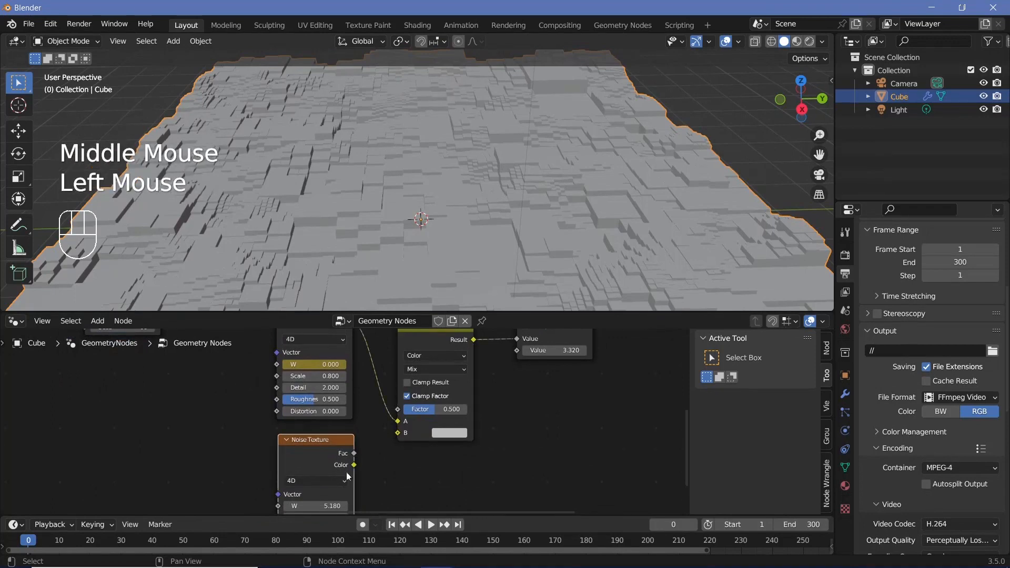
drag(354, 465, 399, 435)
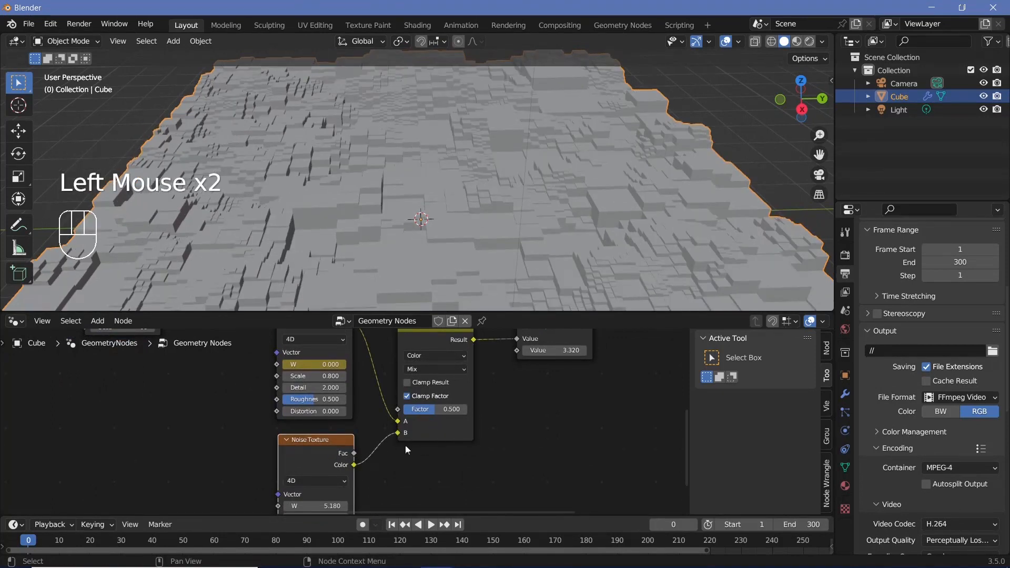
Step: Set the lower Noise Texture's W to 2 and the Mix Factor to 0, keyframing both at frame 0
middle_drag(327, 497, 352, 463)
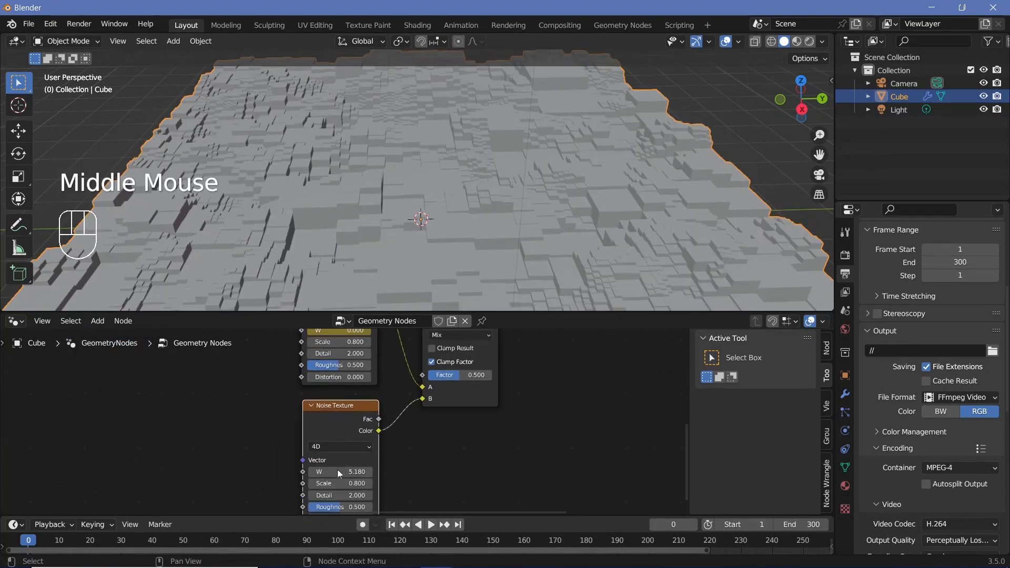
drag(336, 469, 336, 469)
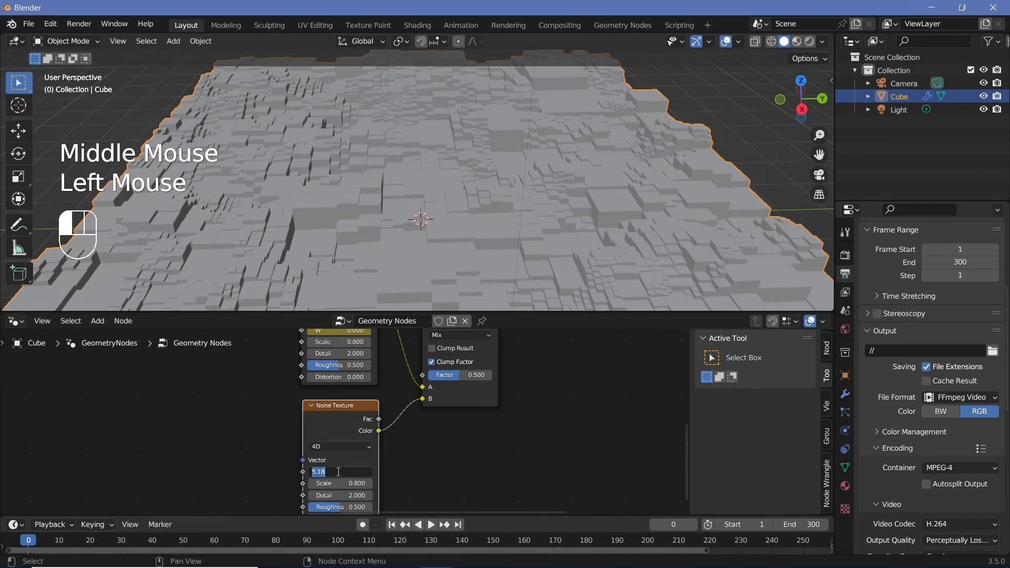
text(2)
key(Return)
key(i)
drag(446, 377, 445, 377)
key(i)
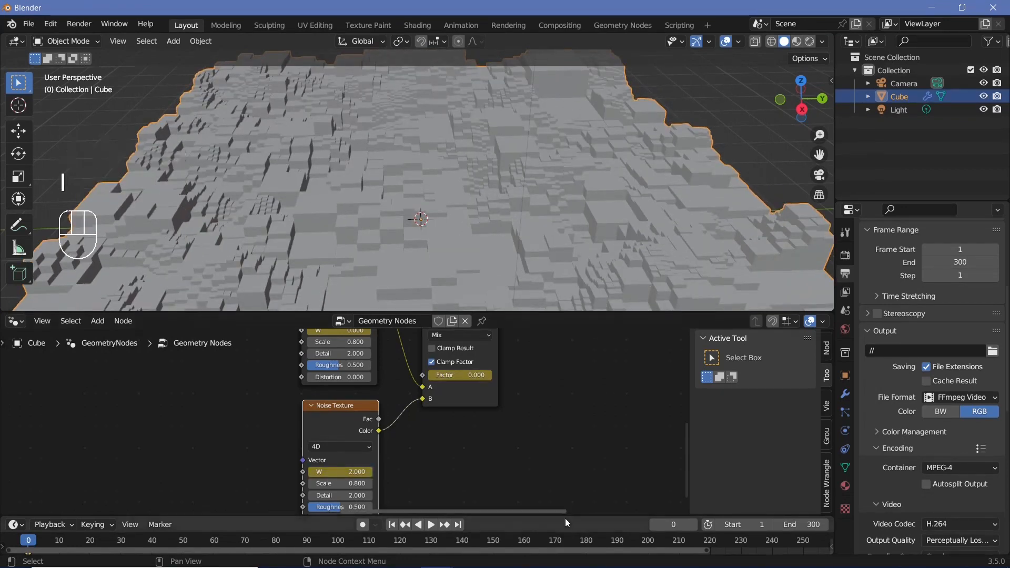
Step: Enlarge the timeline area and move the playhead to frame 300
drag(565, 517, 589, 480)
middle_drag(652, 514, 588, 526)
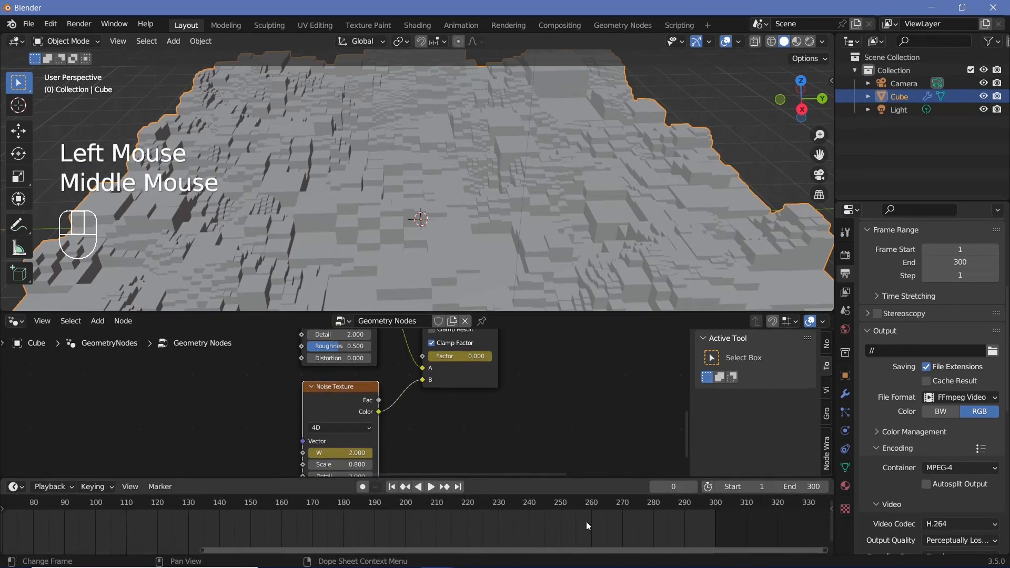
click(715, 504)
Step: At frame 300, set the lower Noise Texture's W to 0, and set the upper one's W to -2 with a keyframe
double_click(355, 452)
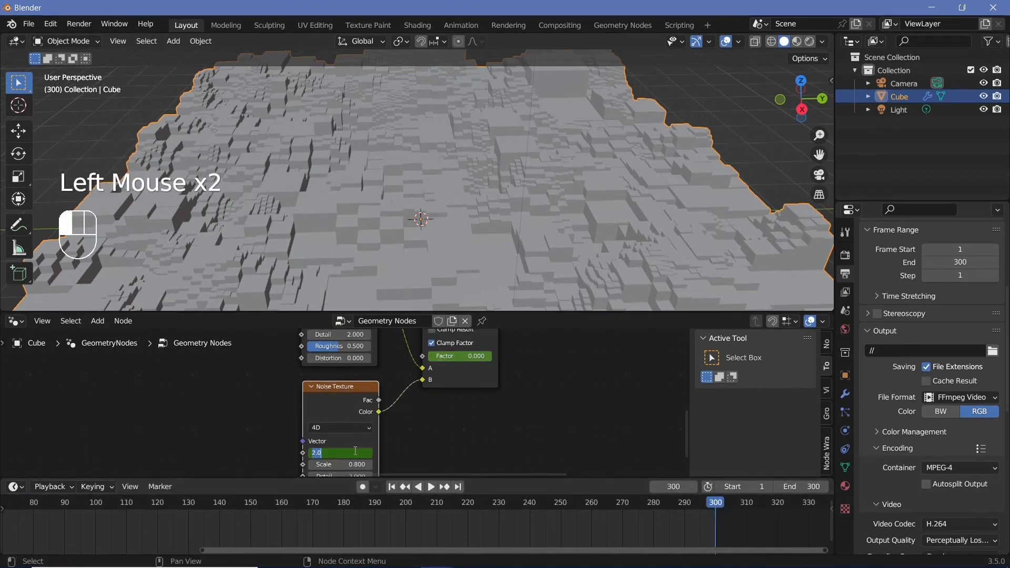
key(Return)
middle_drag(351, 363, 369, 440)
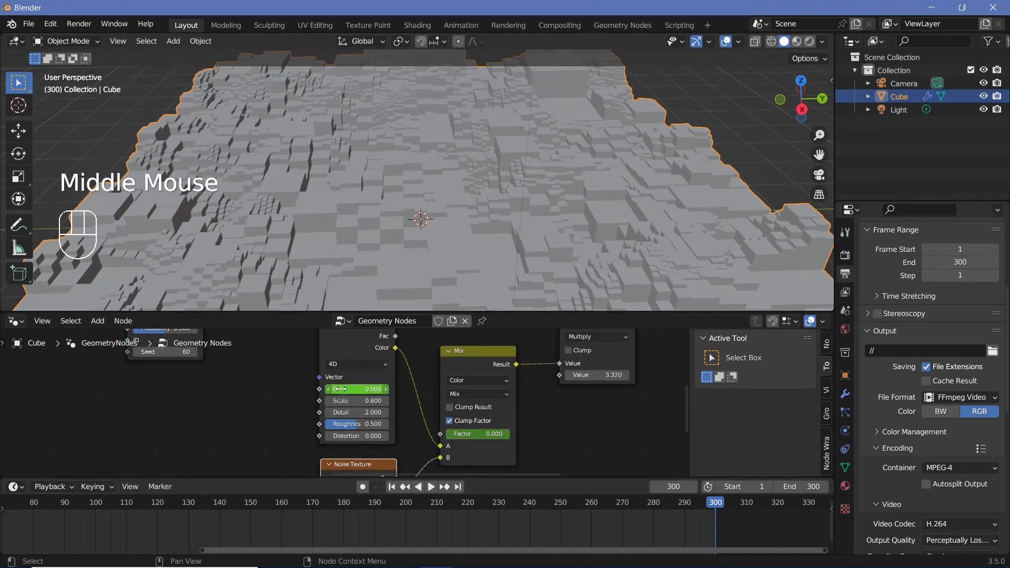
click(342, 389)
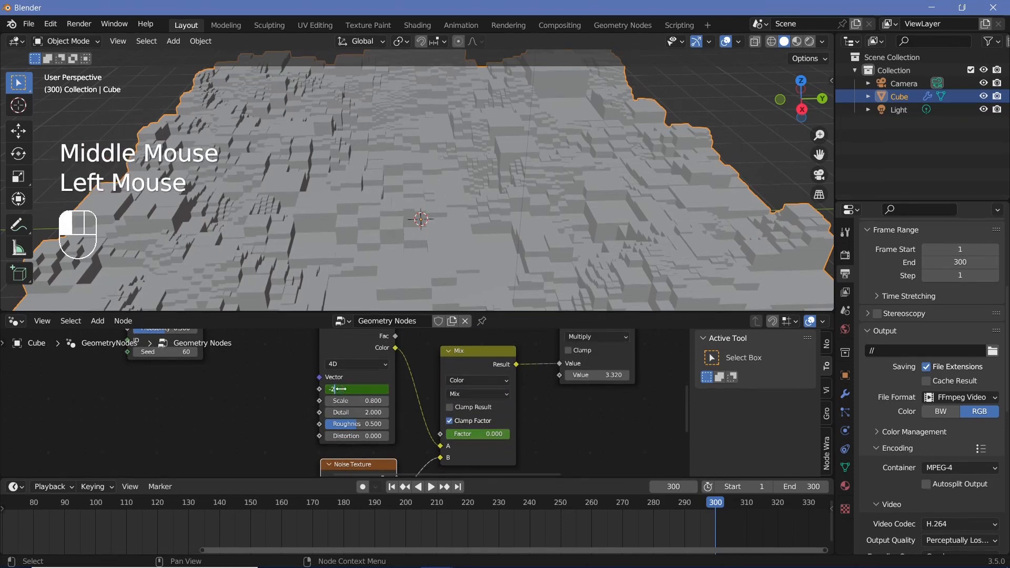
key(Return)
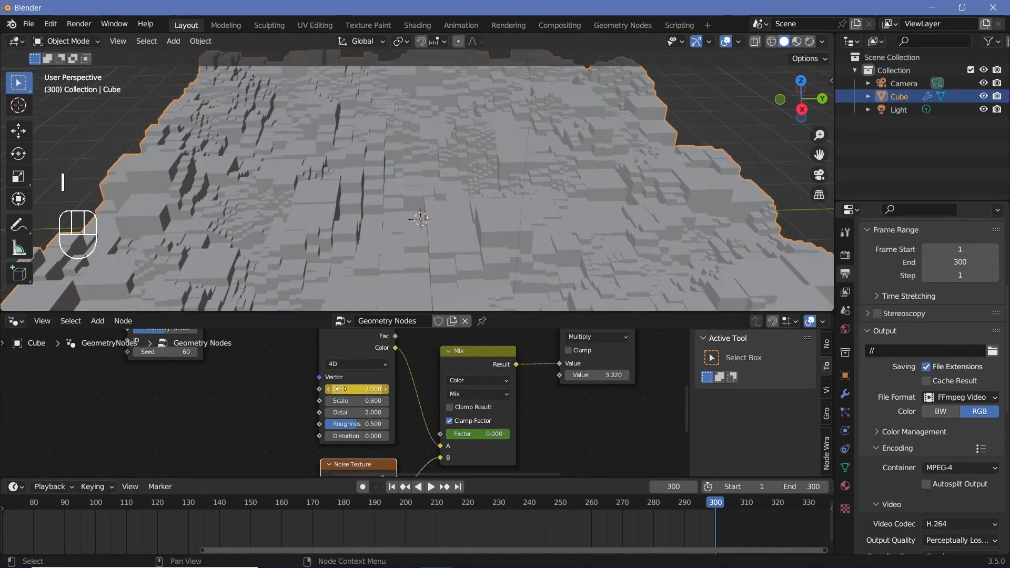
Step: Keyframe the lower Noise Texture's W at frame 300, and set the Mix Factor to 1 with a keyframe
middle_drag(361, 420, 350, 391)
middle_drag(351, 392, 351, 332)
key(i)
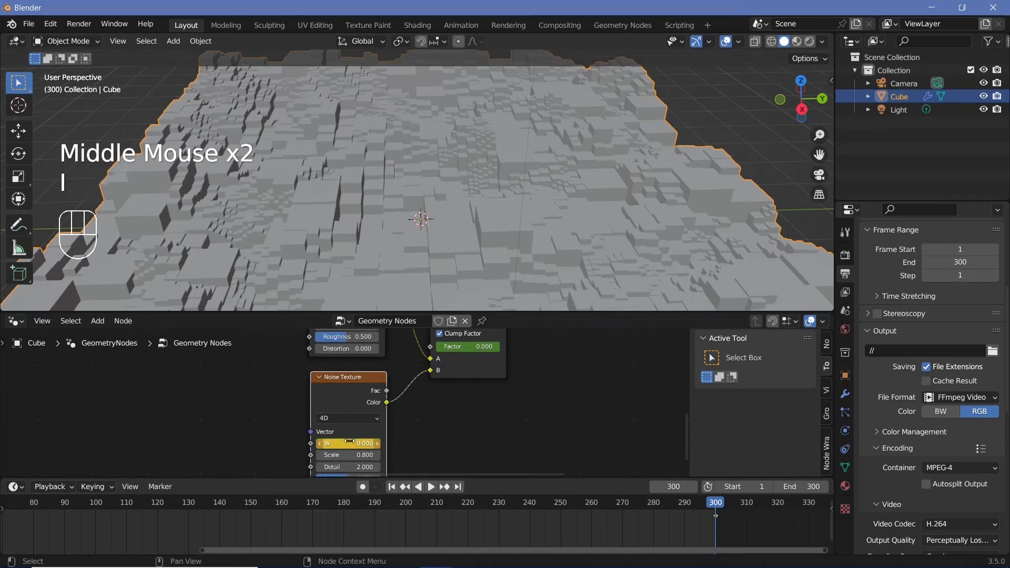
middle_drag(442, 403, 407, 438)
drag(425, 381, 489, 381)
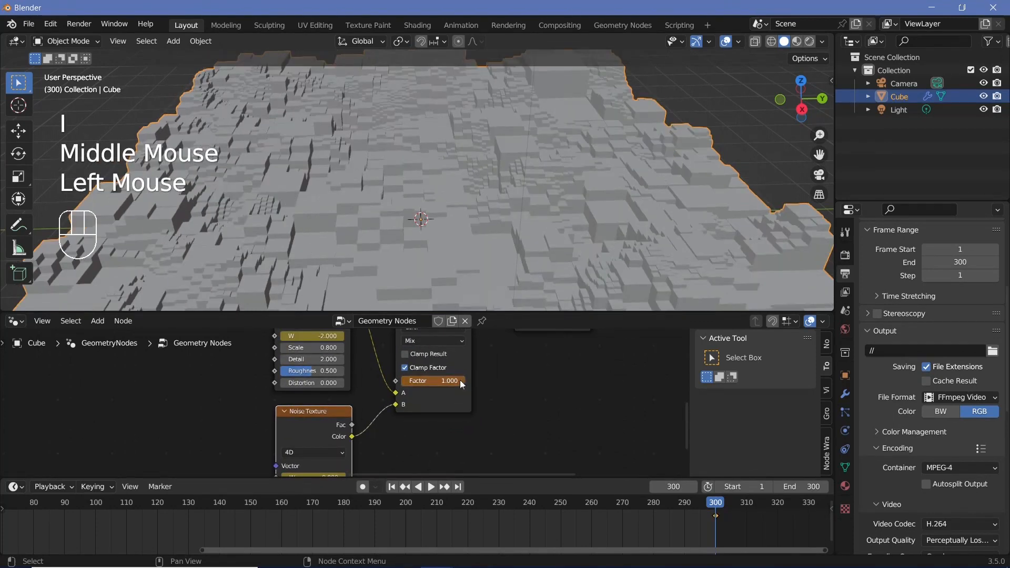
Step: Select the Mix node and both Noise Textures, and make all their keyframes' interpolation linear
scroll(419, 377, down, 2)
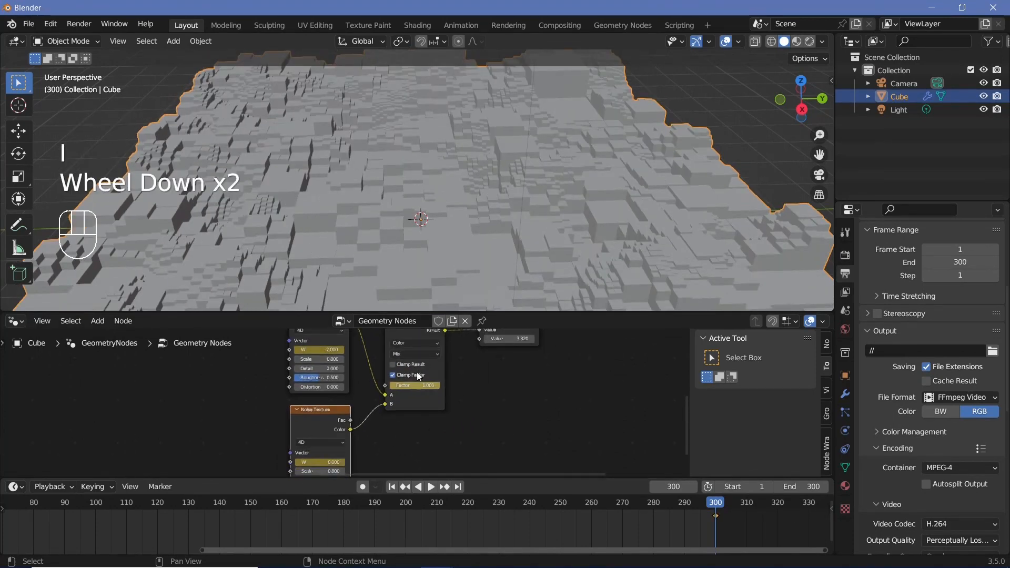
shift+click(431, 369)
middle_drag(413, 378, 438, 431)
shift+click(345, 366)
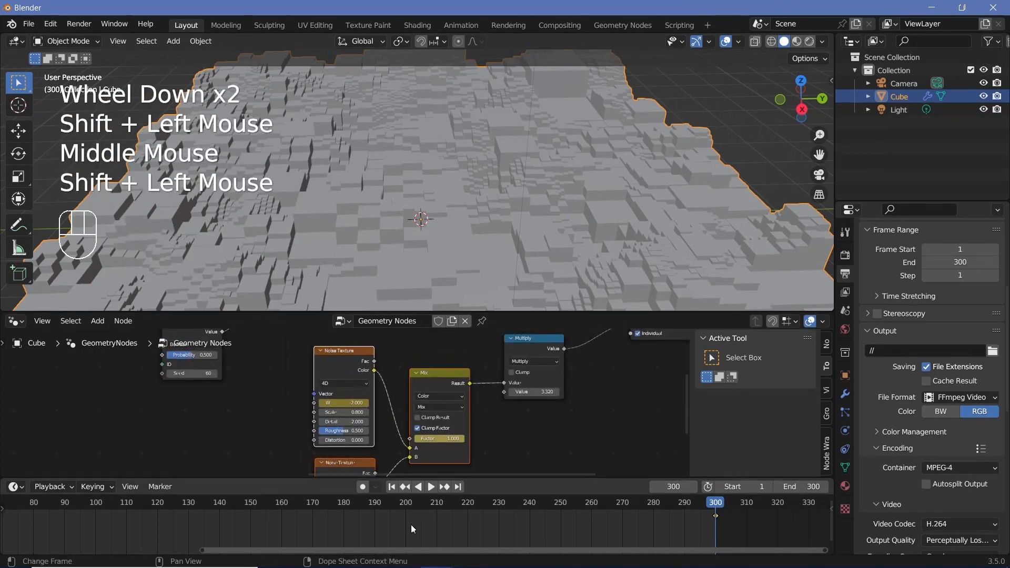
middle_drag(413, 529, 469, 519)
scroll(469, 520, down, 3)
key(a)
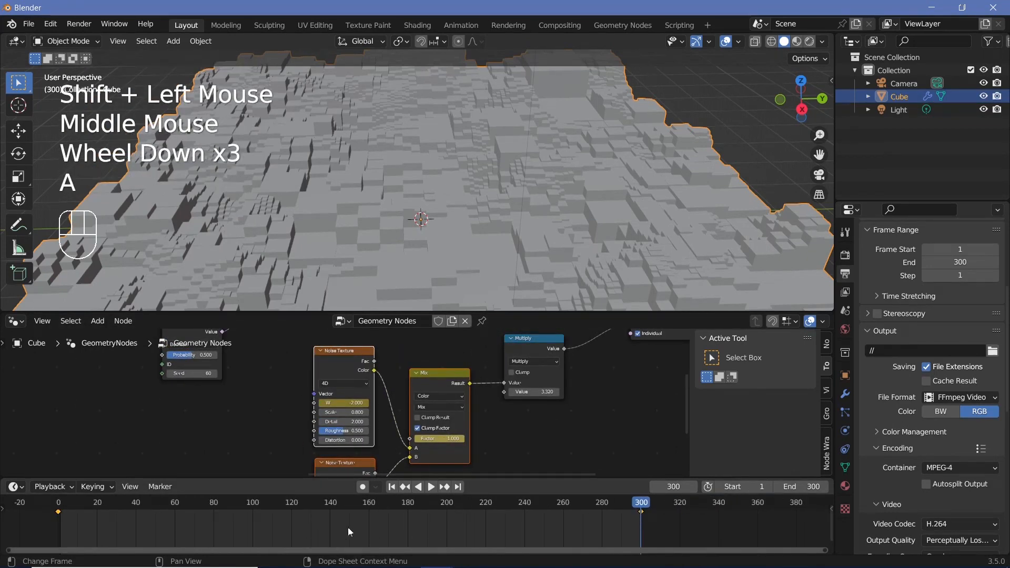
key(t)
click(292, 487)
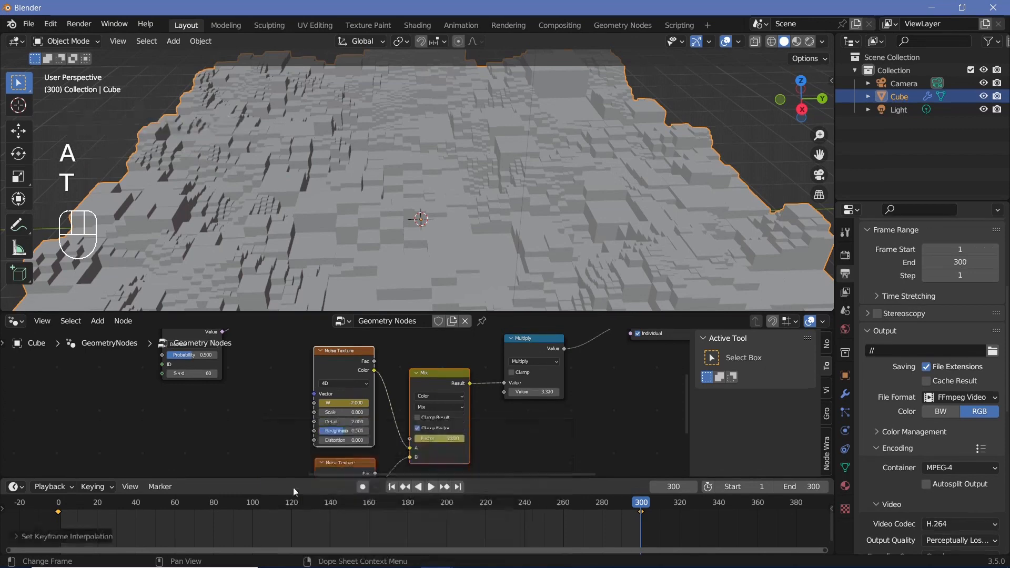
Step: Preview the animation and set the playback sync to Frame Dropping
key(space)
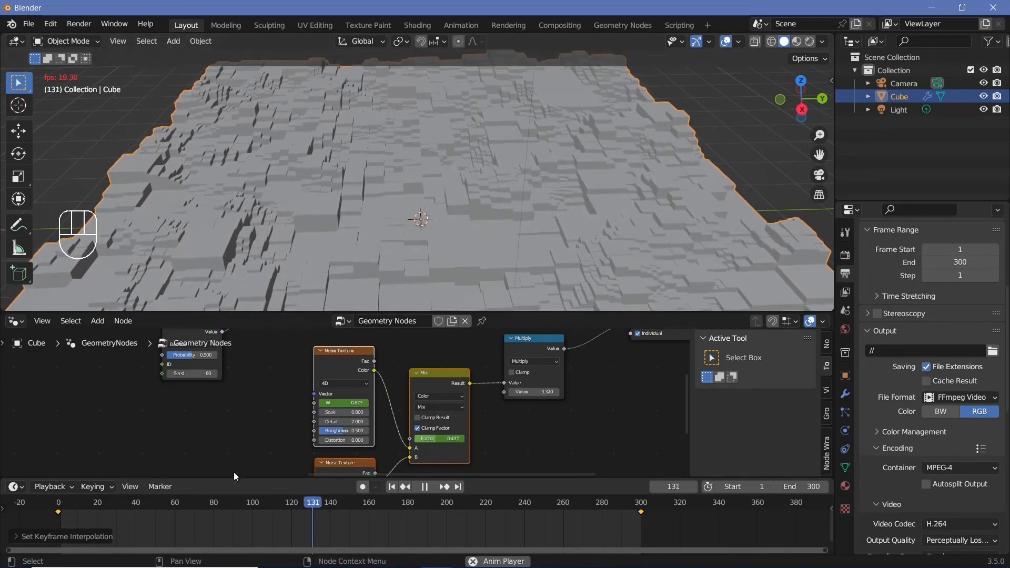
key(space)
click(69, 485)
click(135, 244)
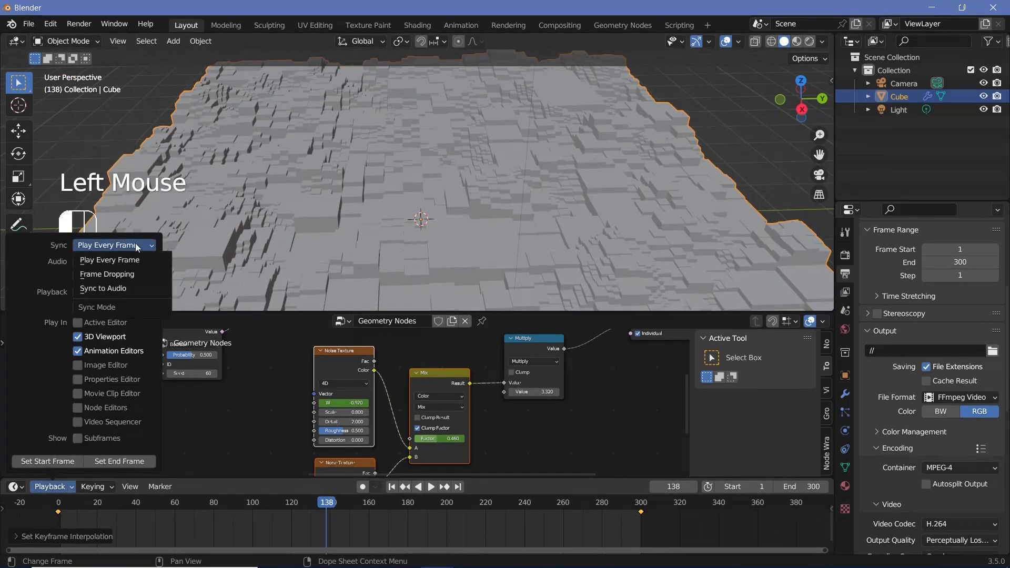
click(131, 275)
key(space)
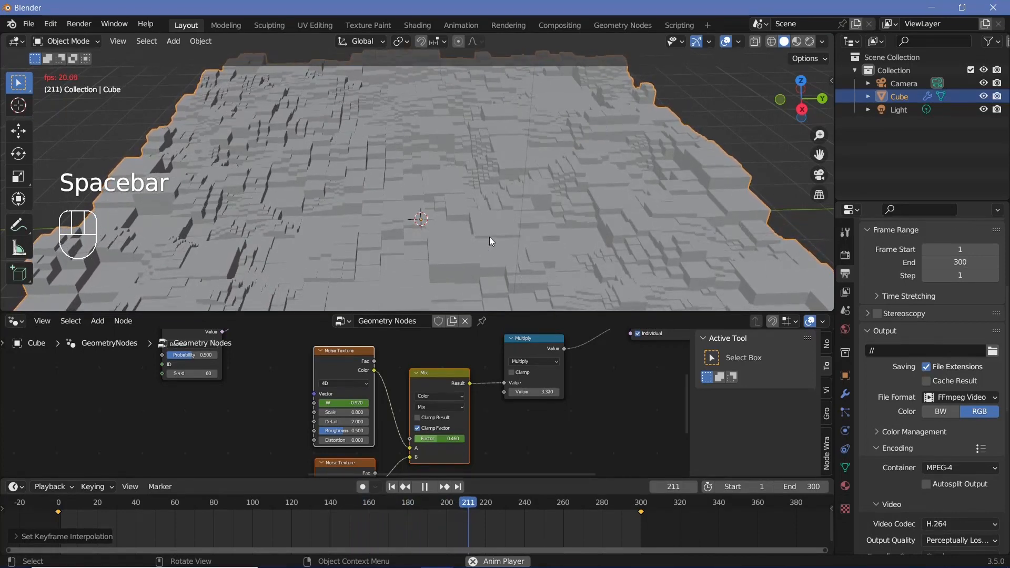
key(space)
Step: Go to frame 300 and set the upper Noise Texture's W to -3, replacing its keyframe
middle_drag(354, 401, 360, 329)
click(642, 505)
middle_drag(428, 326, 446, 391)
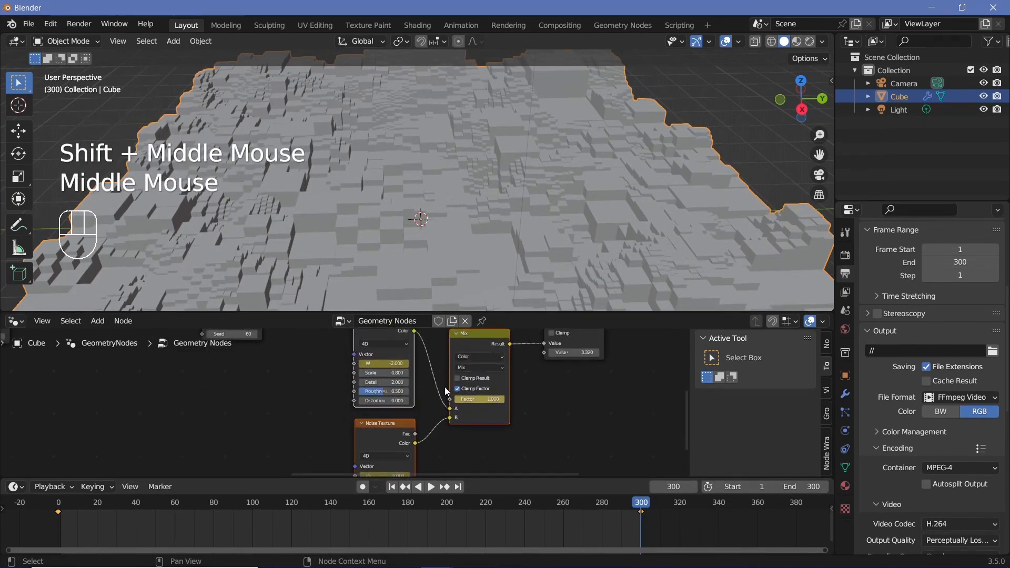
click(391, 364)
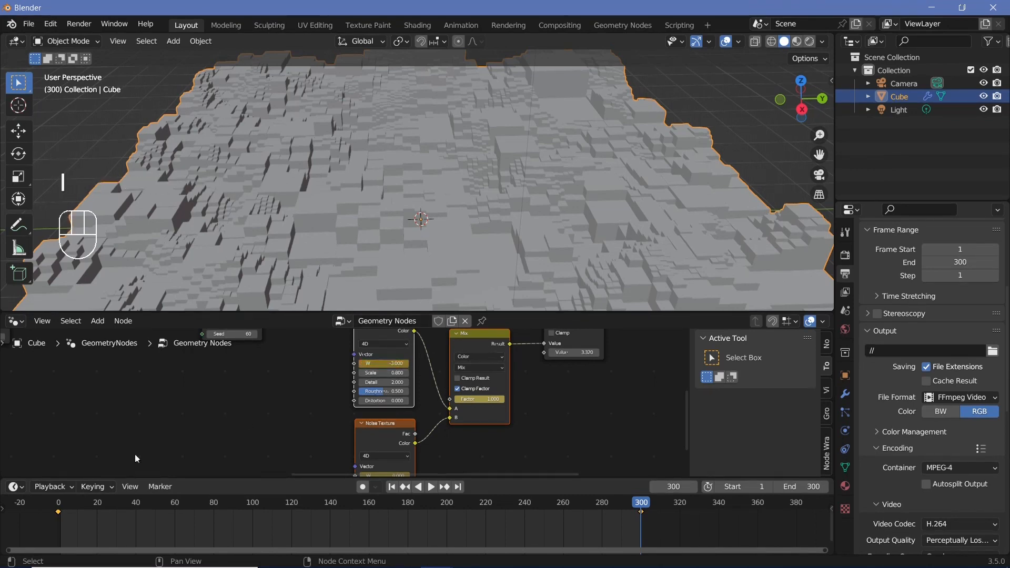
Step: At frame 0, set the lower Noise Texture's W to 3 with a keyframe, and preview the animation
click(57, 506)
middle_drag(358, 468, 380, 413)
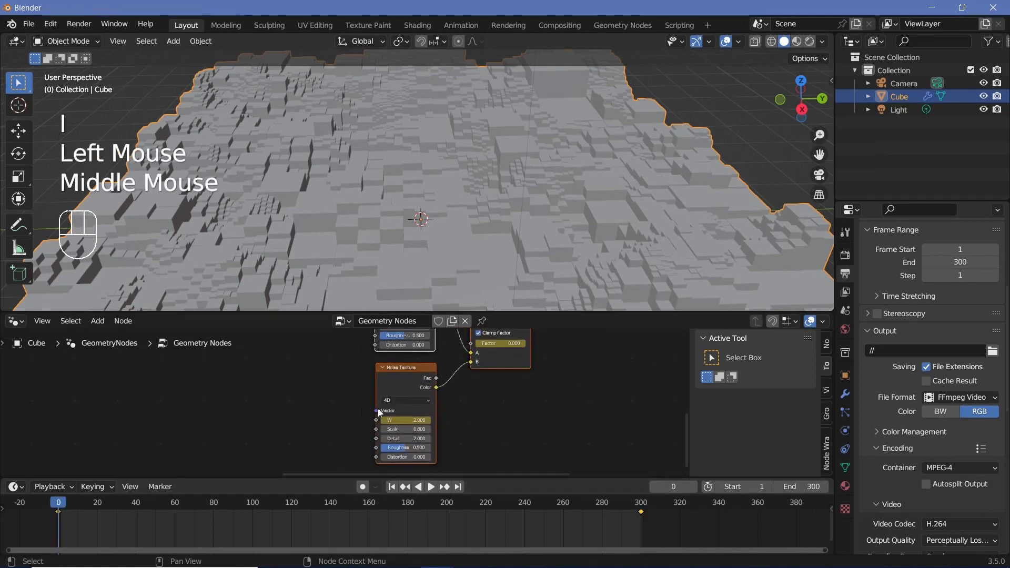
click(394, 420)
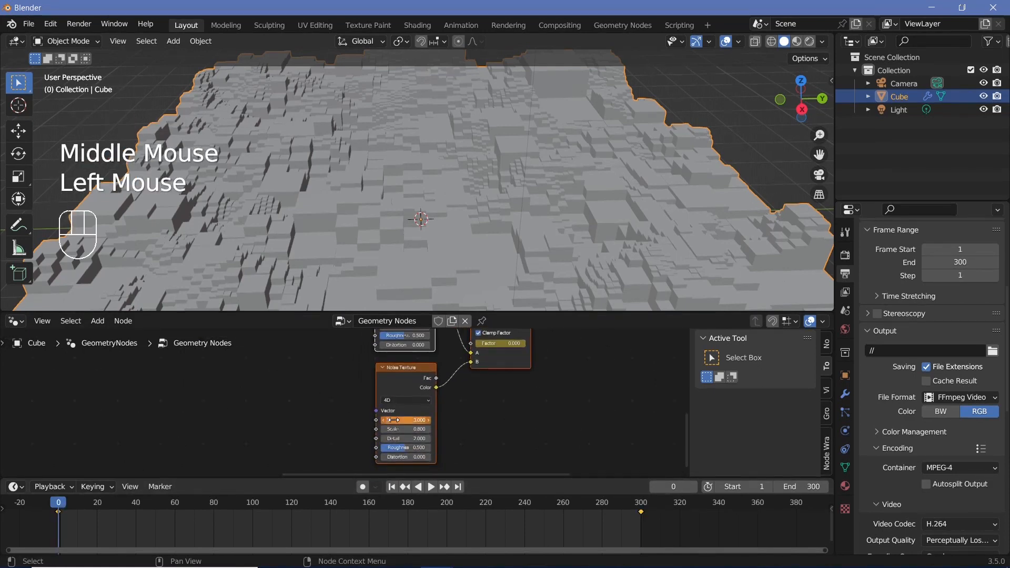
key(i)
key(space)
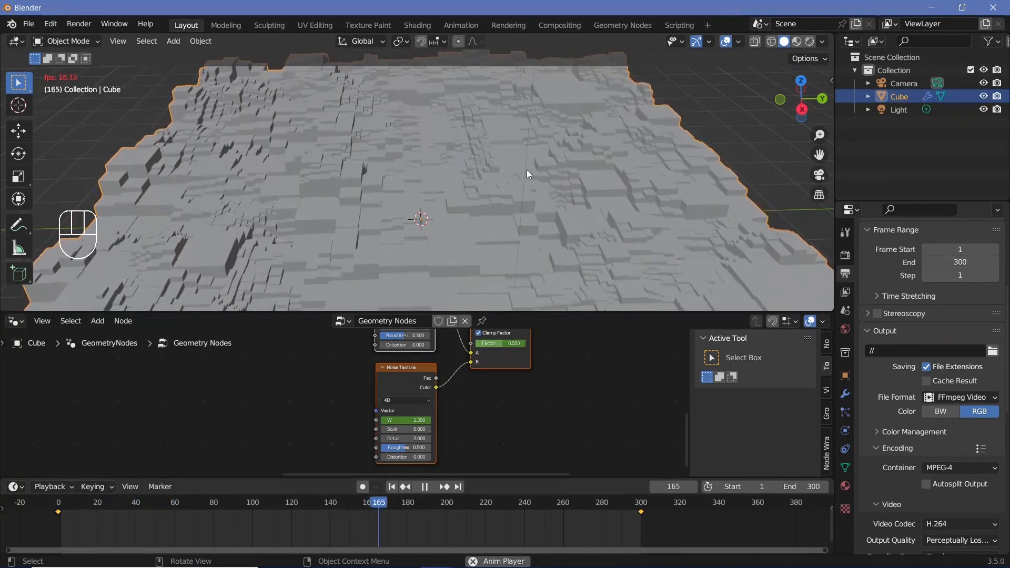
key(space)
Step: Select the camera and clear its location and rotation
scroll(470, 179, down, 3)
scroll(450, 186, up, 3)
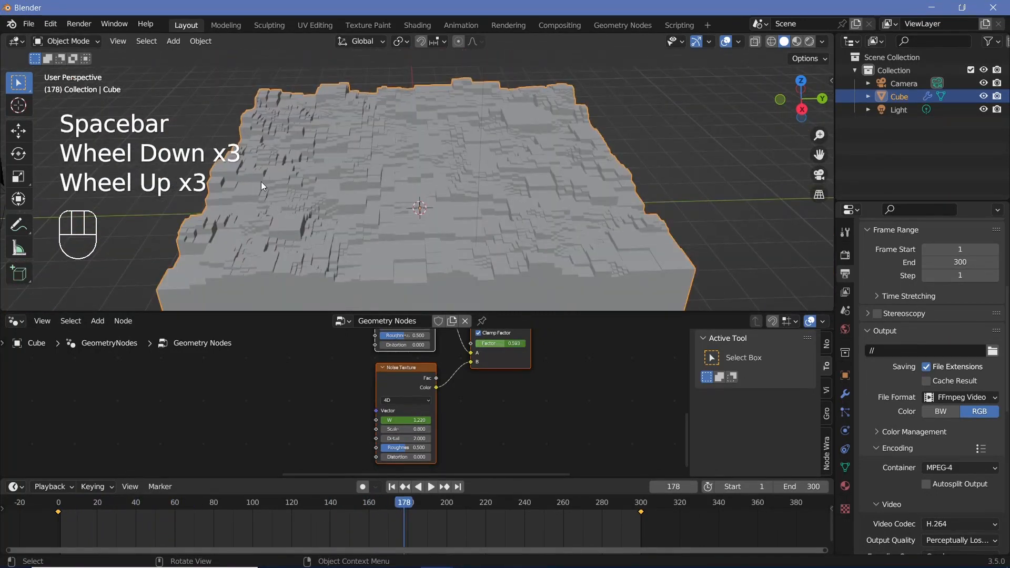
scroll(260, 181, down, 1)
click(94, 199)
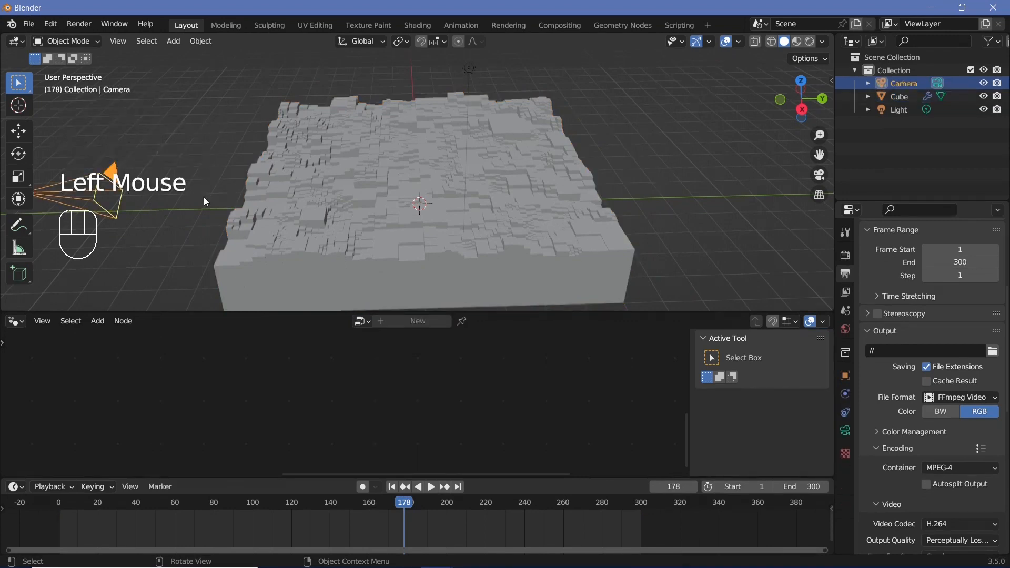
middle_drag(204, 198, 333, 179)
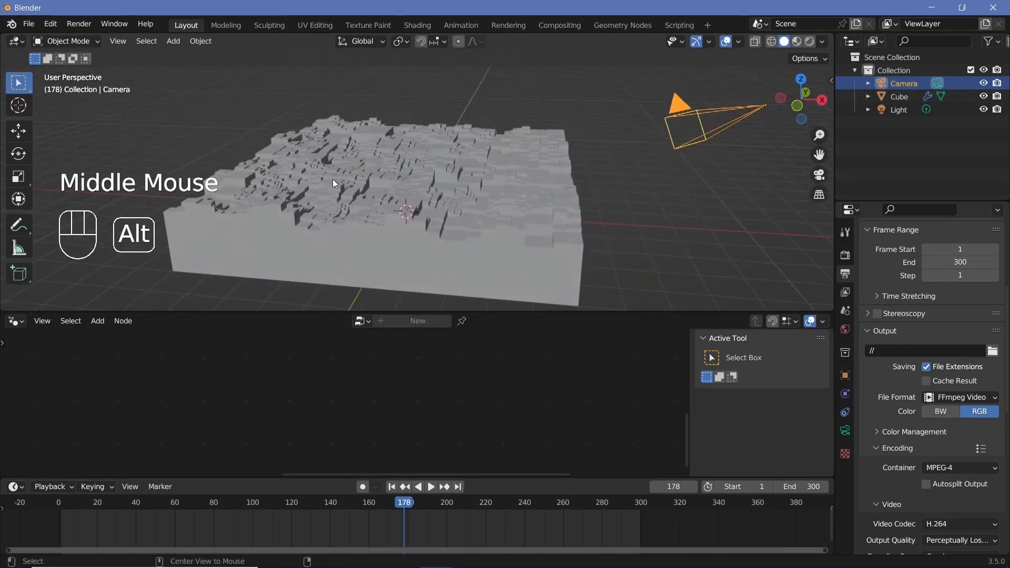
key(alt+g)
key(alt+r)
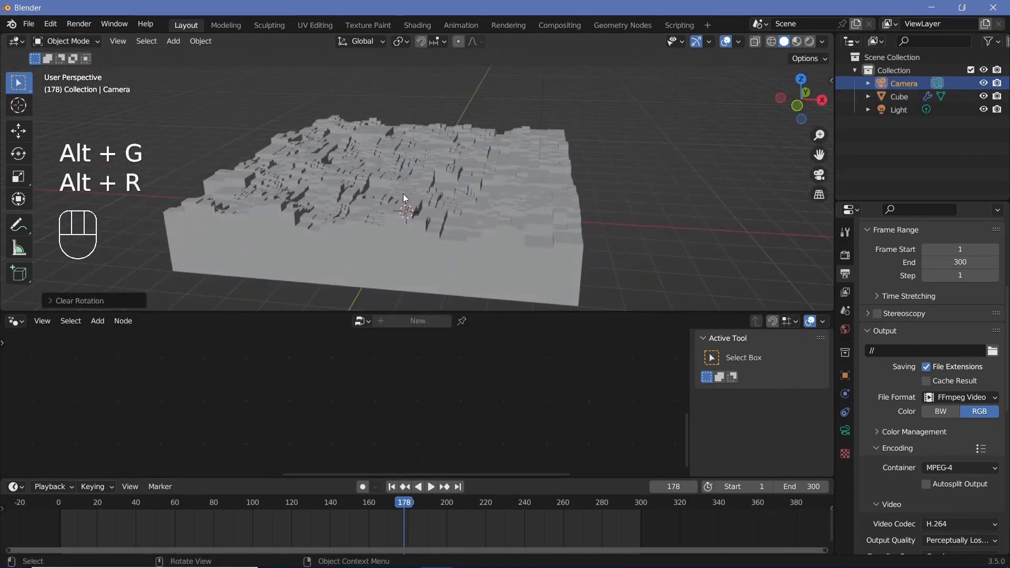
Step: Raise the camera along Z above the blocks and rotate it 50° about the X axis
key(g)
key(z)
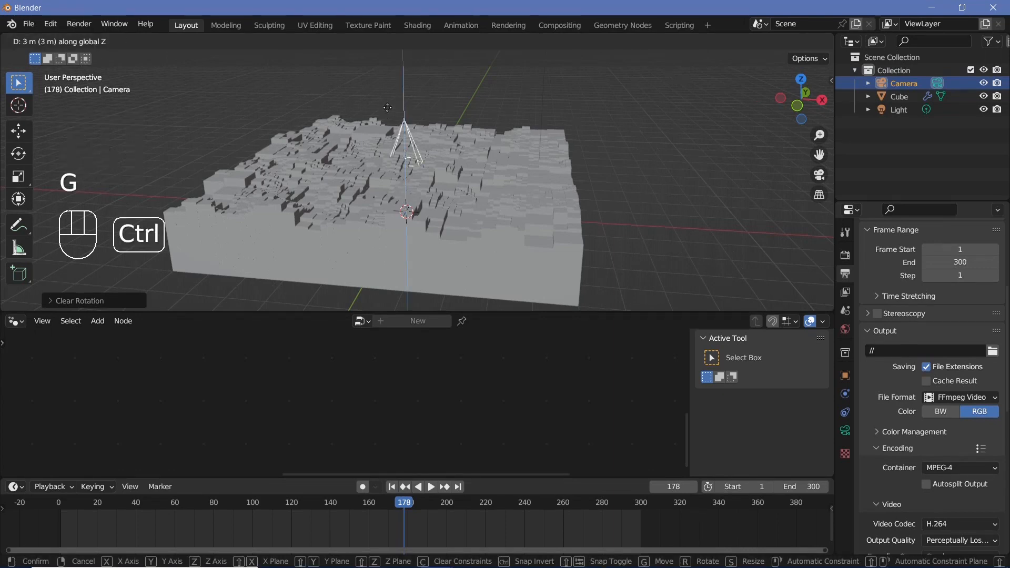
click(382, 51)
middle_drag(428, 286, 354, 261)
text(rx)
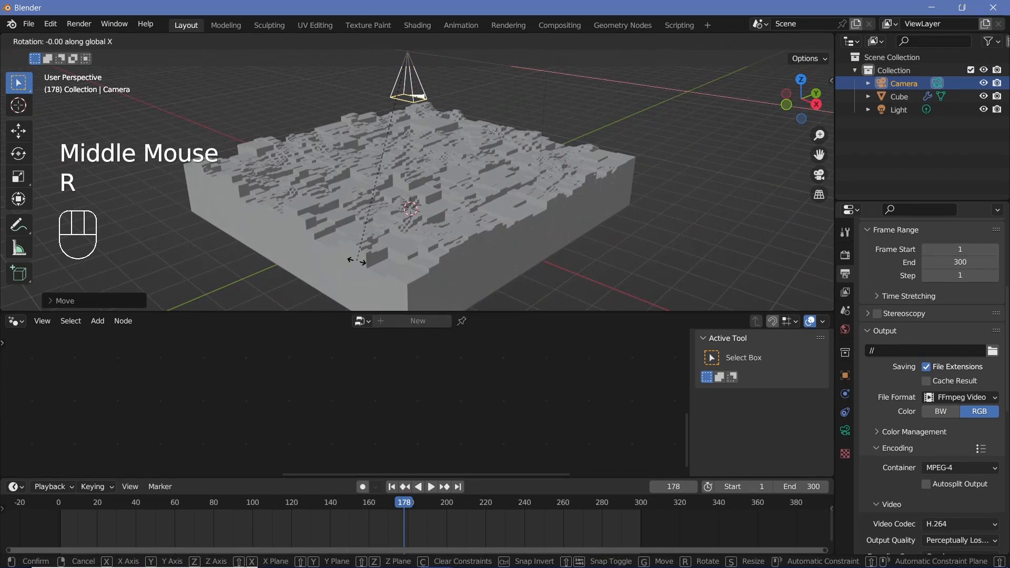
text(50)
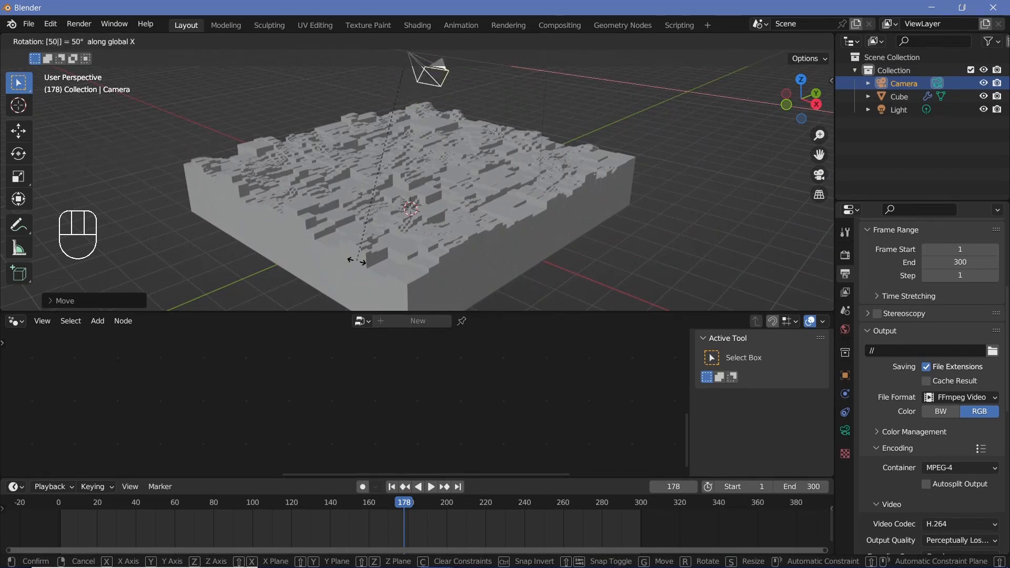
key(Return)
Step: Look through the camera and set its focal length to 25 mm
key(KP_0)
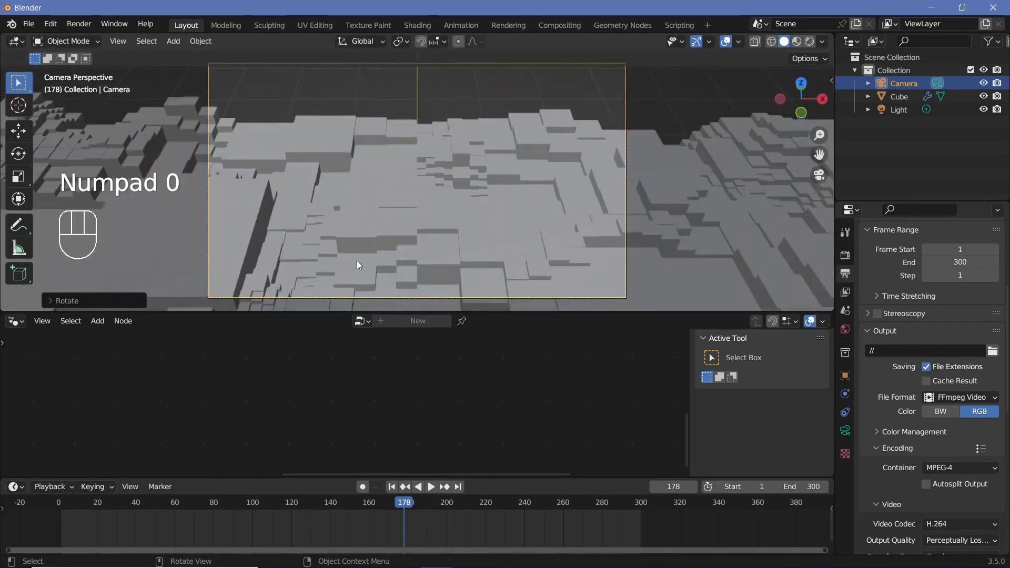
click(844, 430)
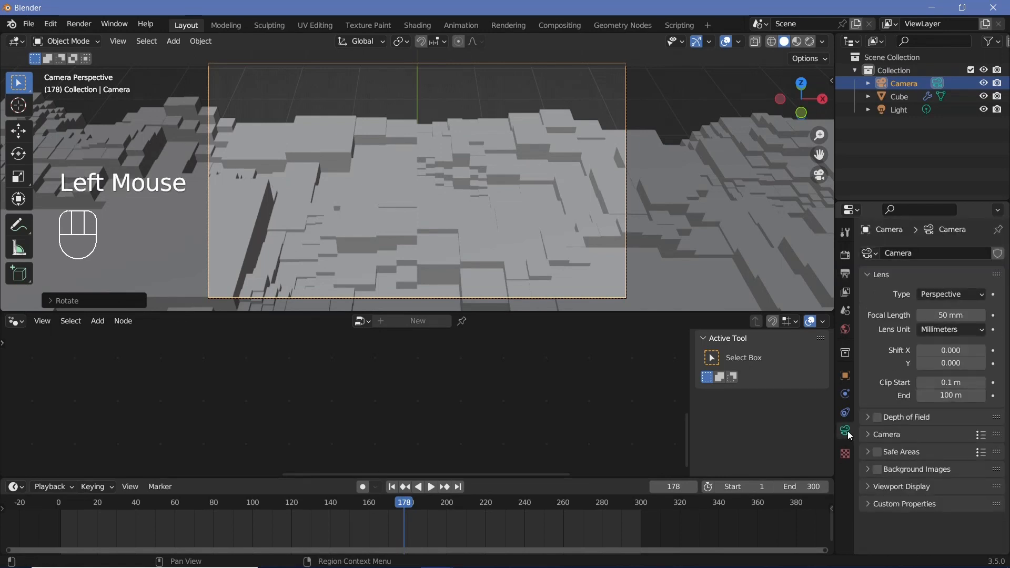
double_click(946, 314)
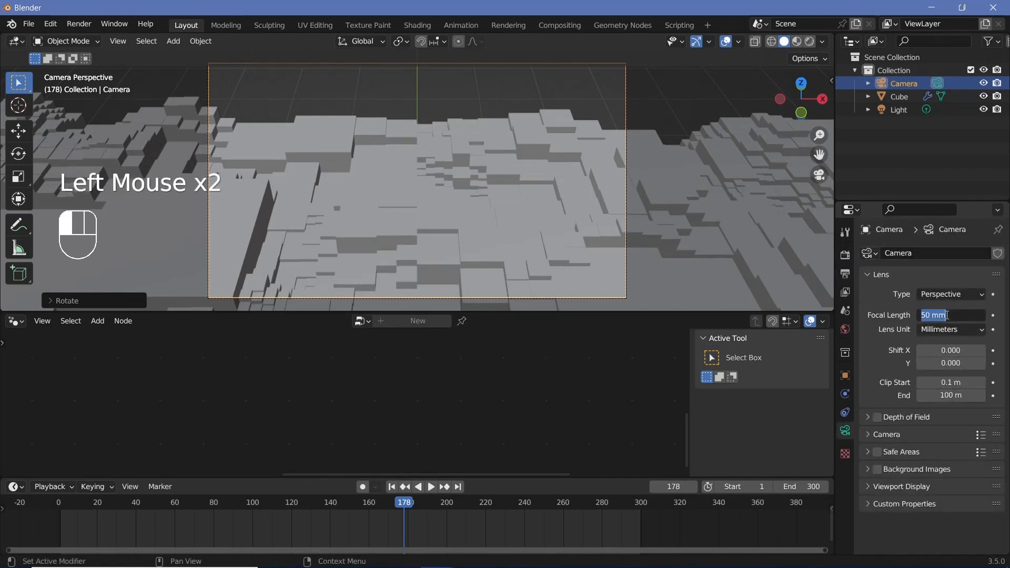
text(25)
key(Return)
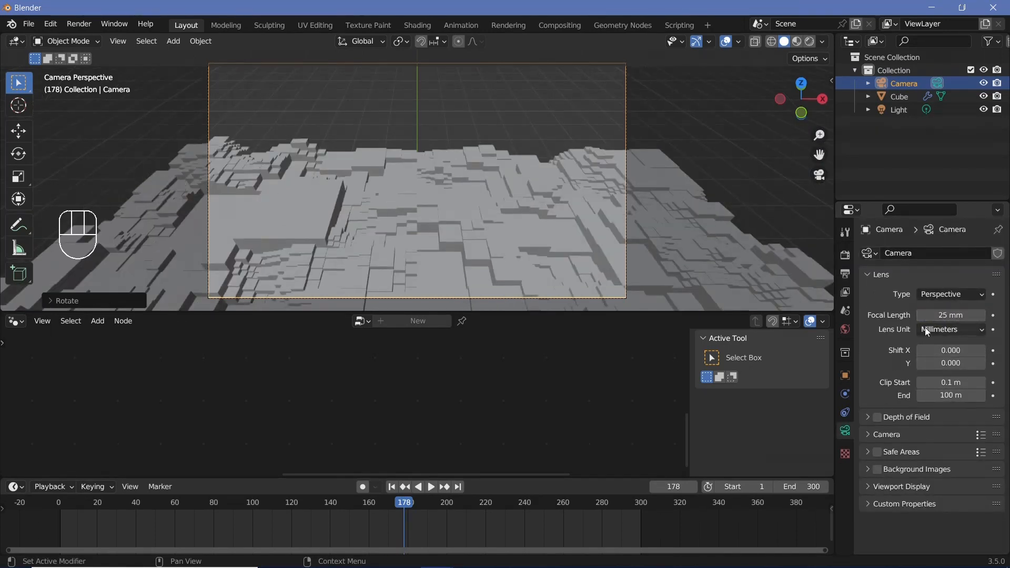
Step: Move the camera back about 6.3 m along Y and lower it slightly along Z
key(g)
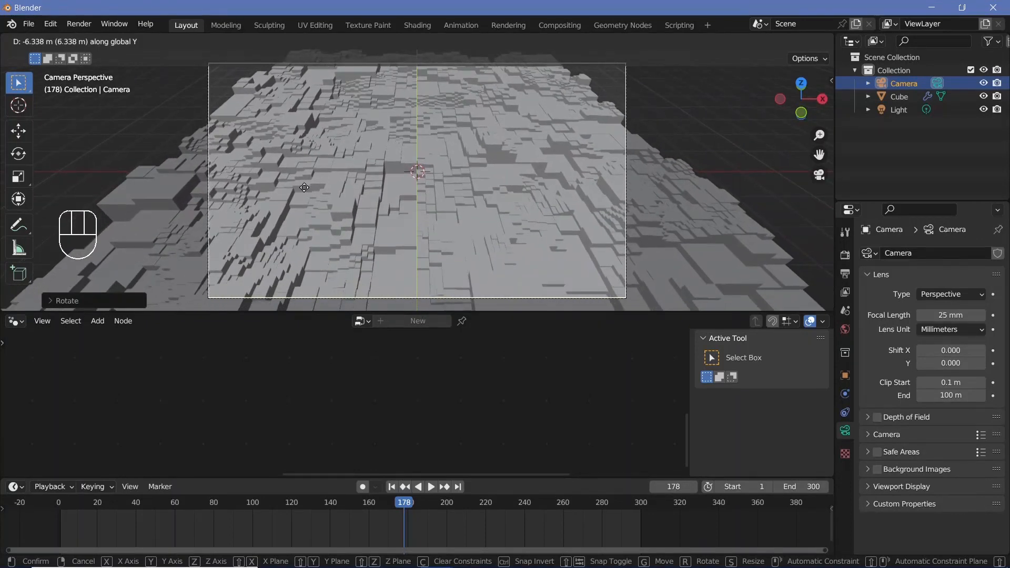
click(304, 188)
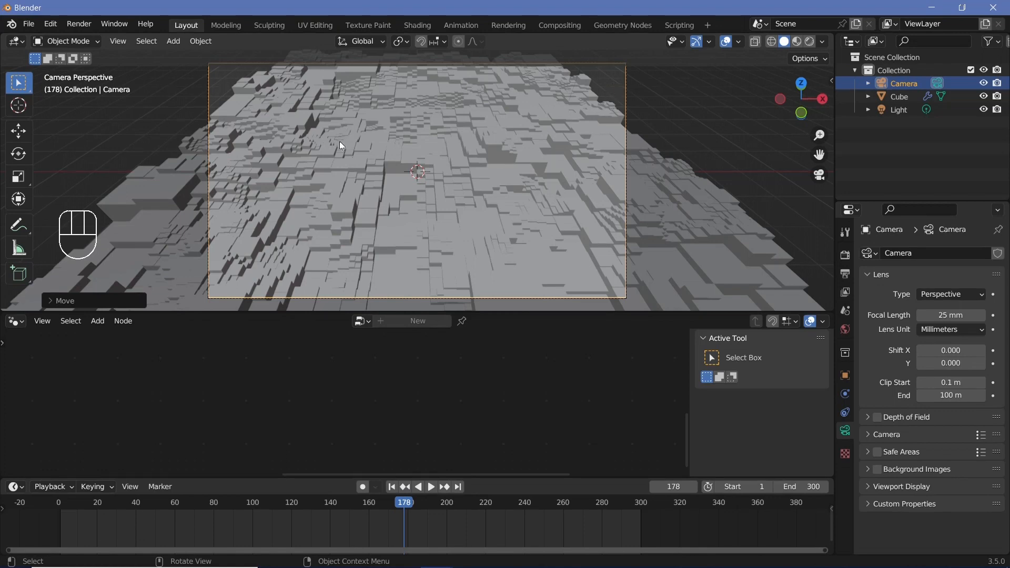
key(g)
key(z)
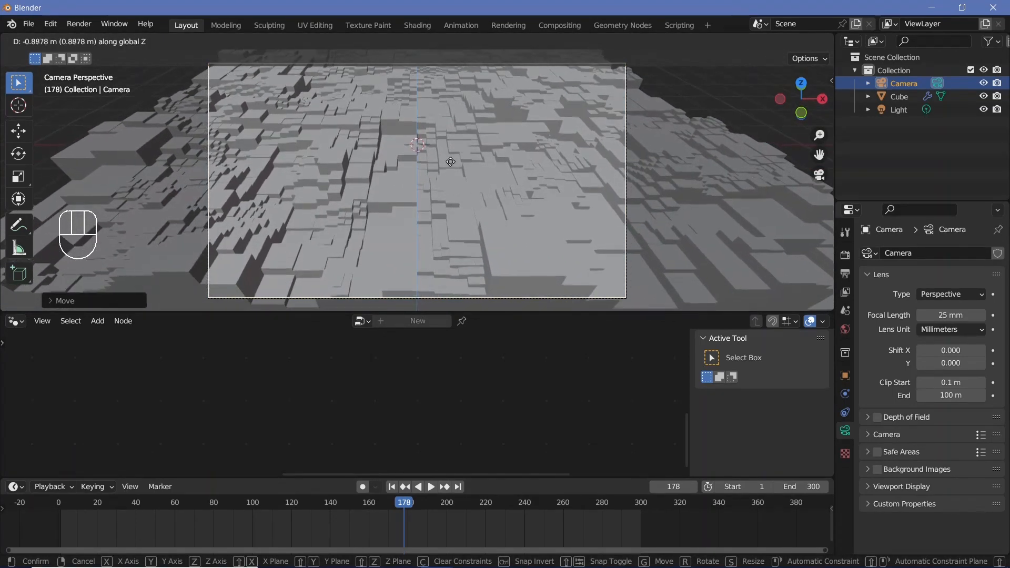
click(451, 164)
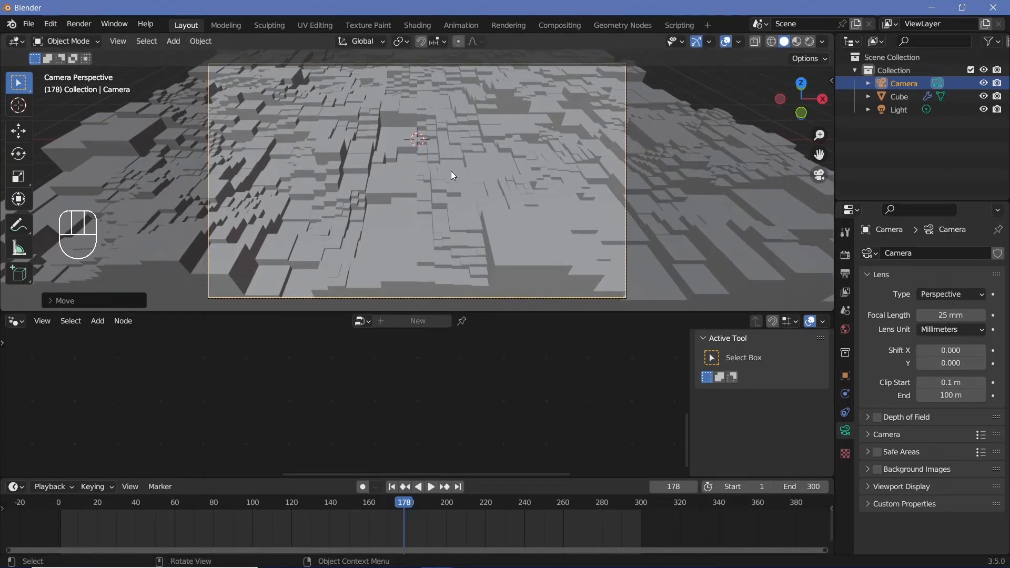
Step: Adjust the camera's position along Y to refine the framing, and play the animation through the camera
key(g)
key(y)
click(455, 151)
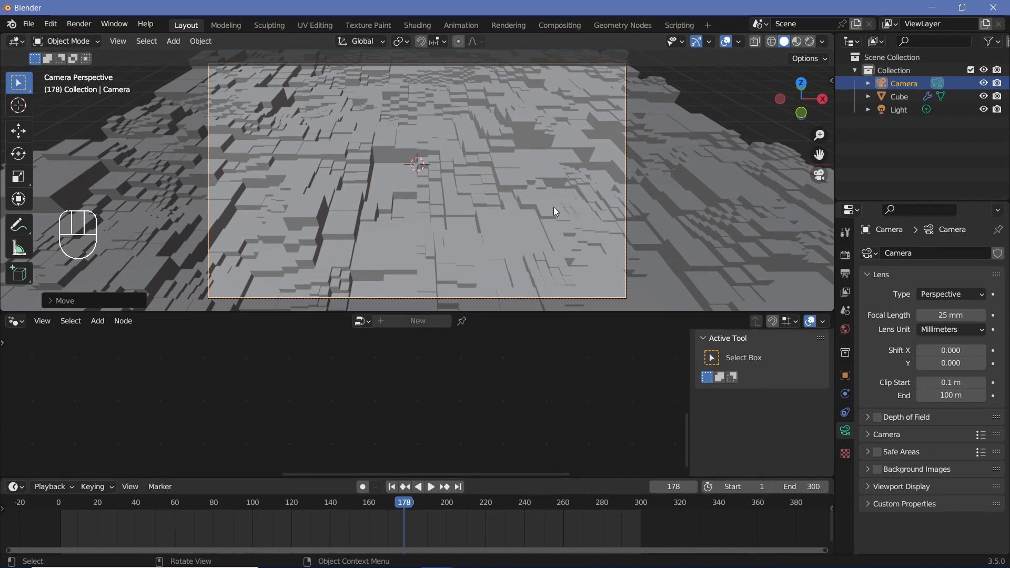
key(space)
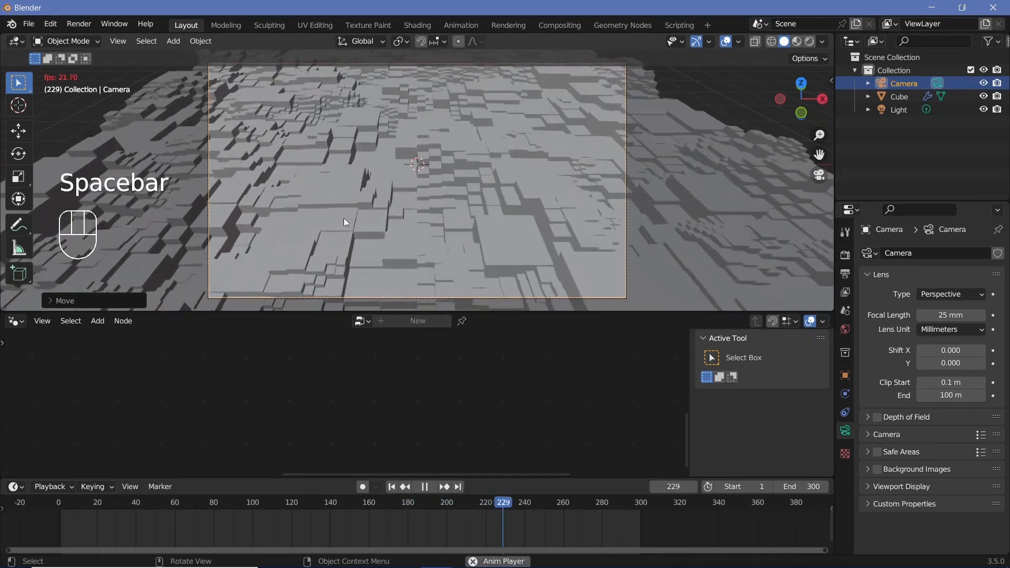
Step: Play the animation through the camera and step back nine frames to examine the blocks along the camera frame's edges
key(space)
scroll(292, 131, down, 1)
key(space)
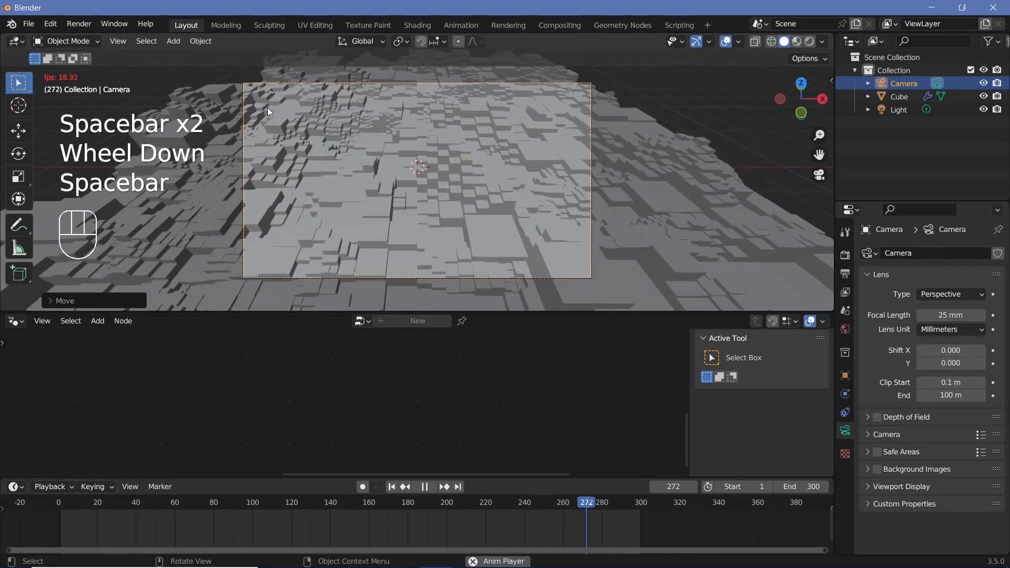
key(space)
scroll(267, 107, up, 3)
shift+middle_drag(268, 108, 241, 202)
key(Left)
key(Left)
key(Left)
key(Left)
key(Left)
key(Left)
key(Left)
key(Left)
key(Left)
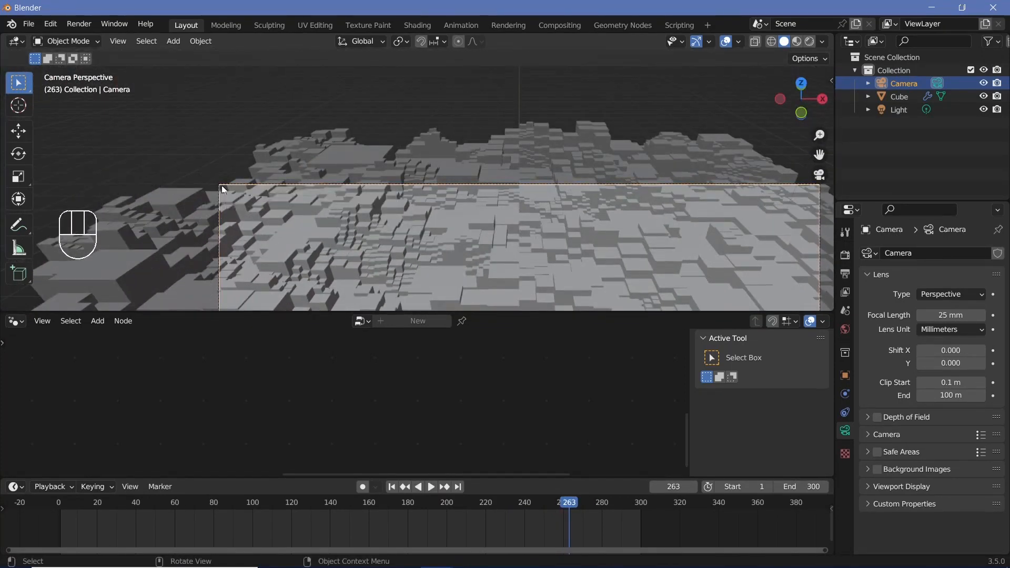
scroll(544, 221, down, 1)
scroll(586, 240, down, 1)
shift+middle_drag(585, 241, 531, 116)
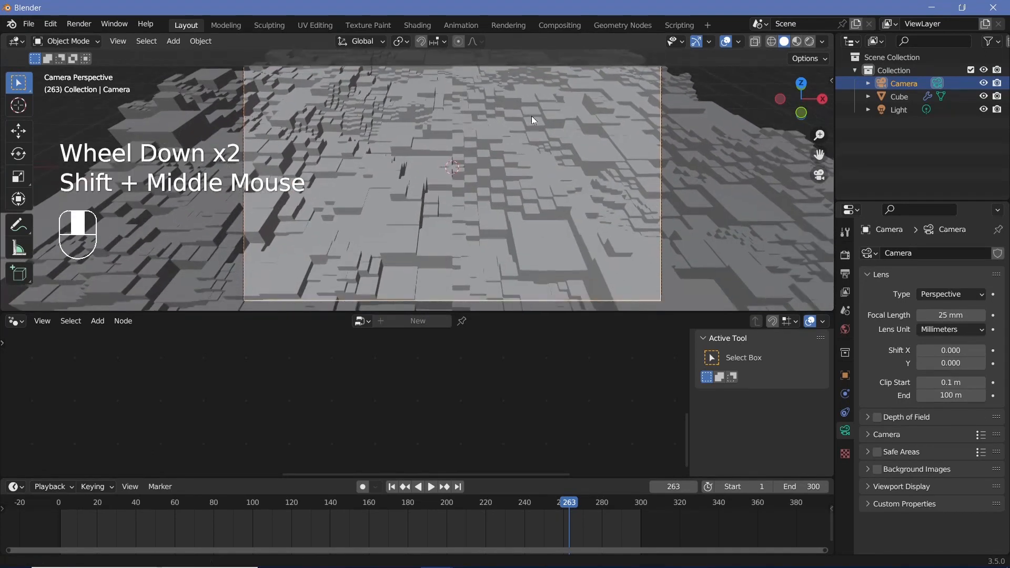
Step: Set the camera's passepartout to 1.000 in its viewport display settings and play the animation to frame 106
click(889, 486)
scroll(916, 509, down, 2)
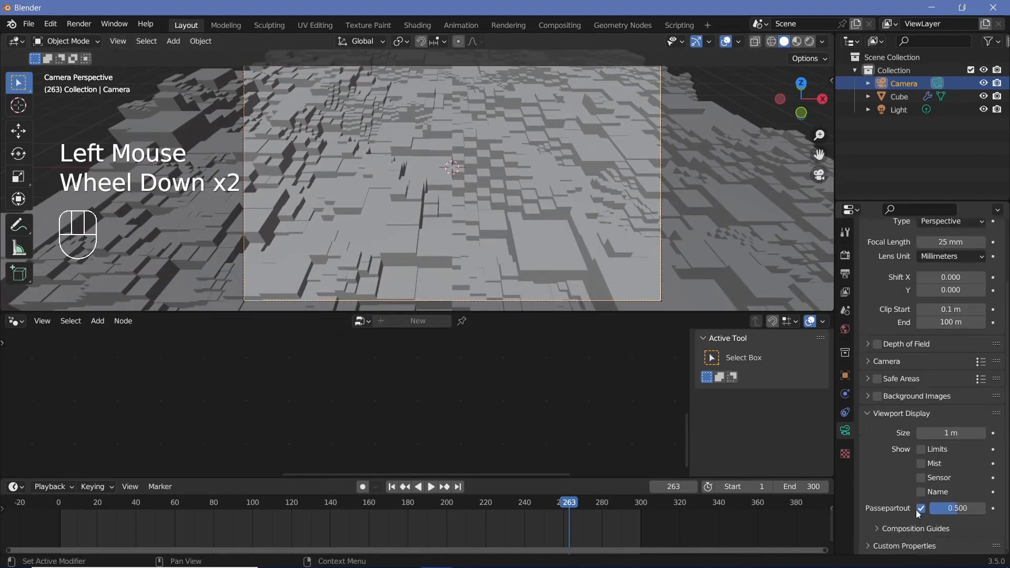
drag(945, 510, 983, 508)
scroll(537, 211, down, 2)
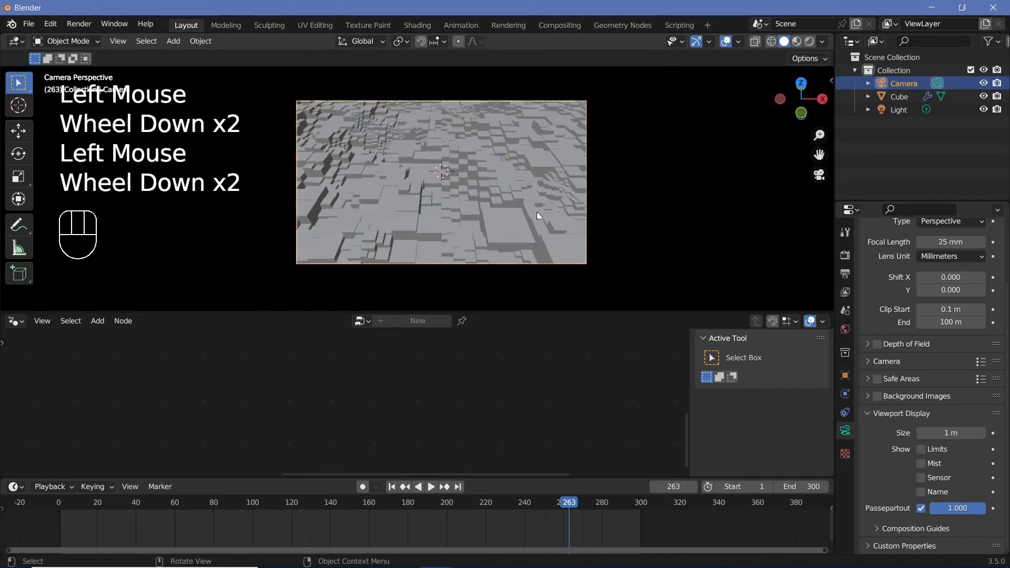
scroll(488, 191, up, 1)
key(space)
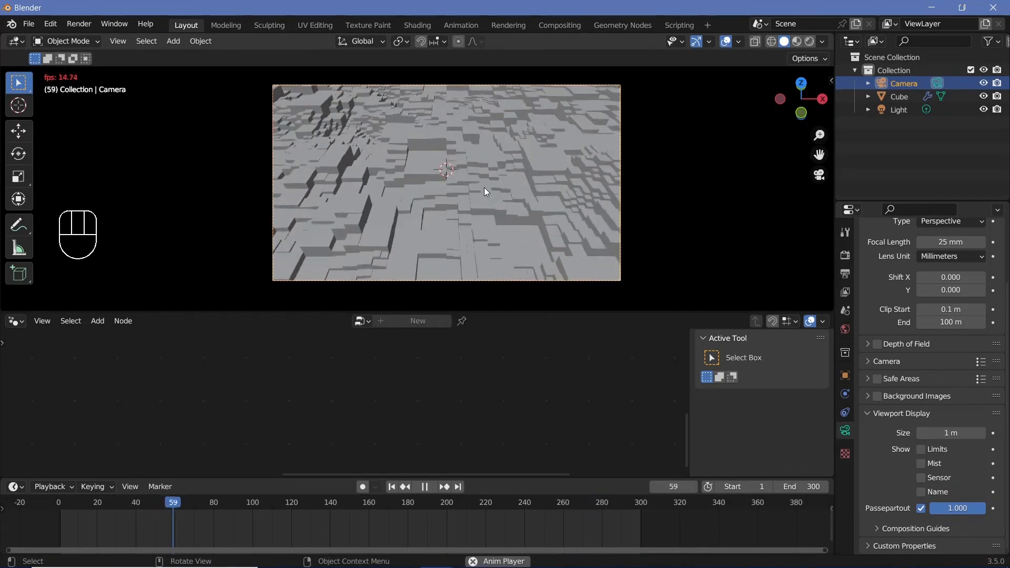
key(space)
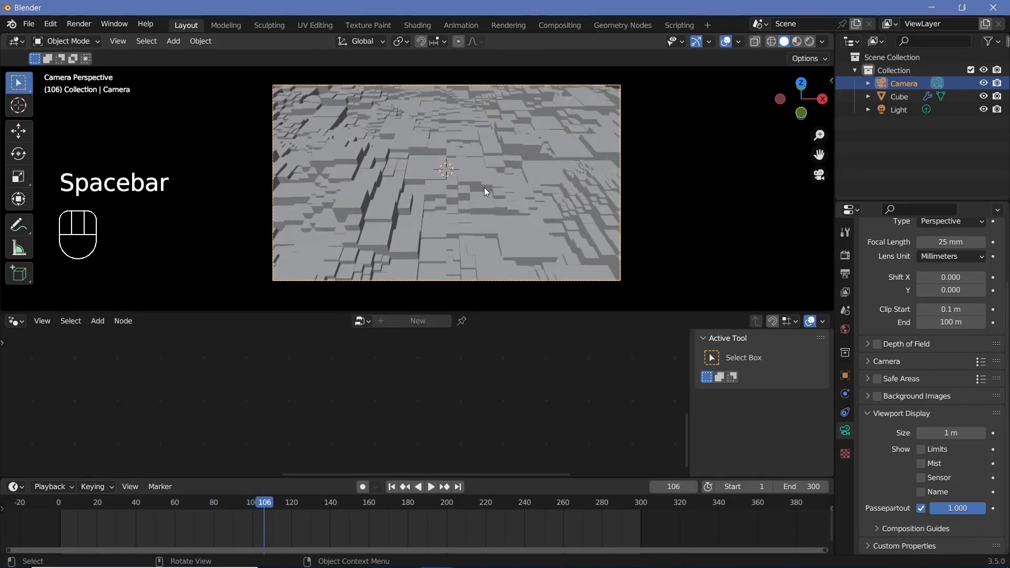
Step: Enable ambient occlusion in the render settings and switch the viewport to rendered shading
click(843, 255)
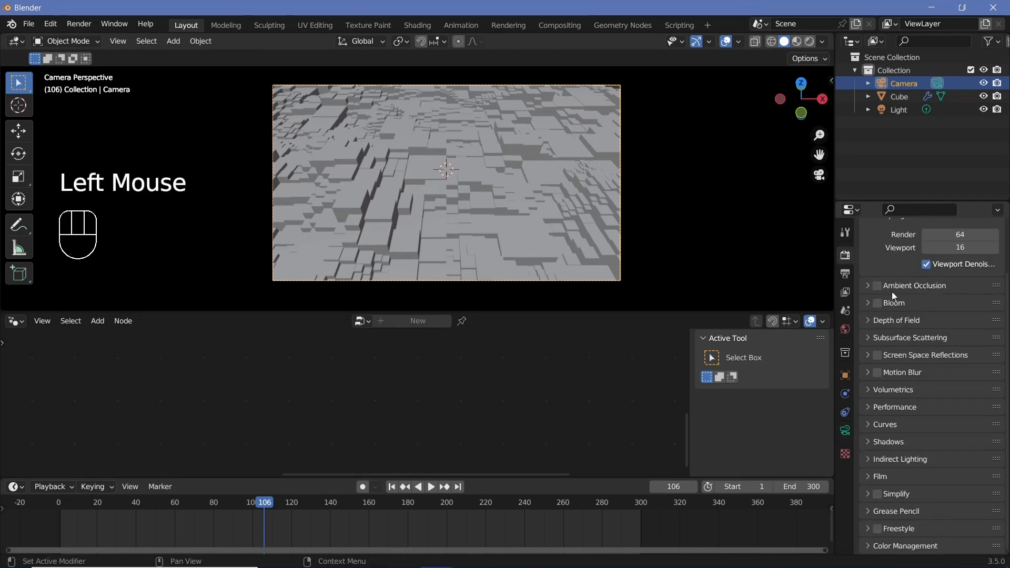
click(876, 286)
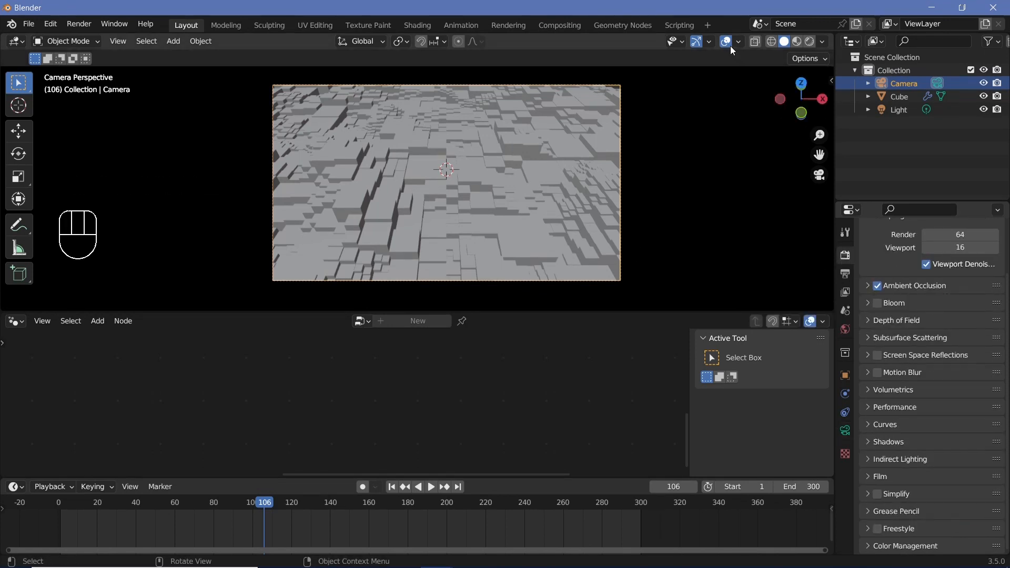
click(811, 42)
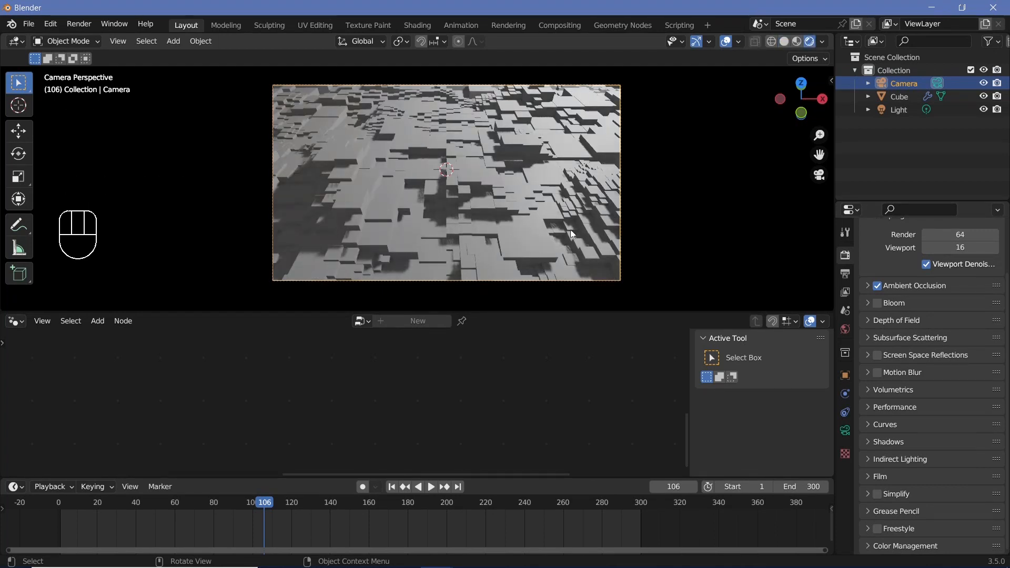
Step: Delete the light from the scene
click(895, 110)
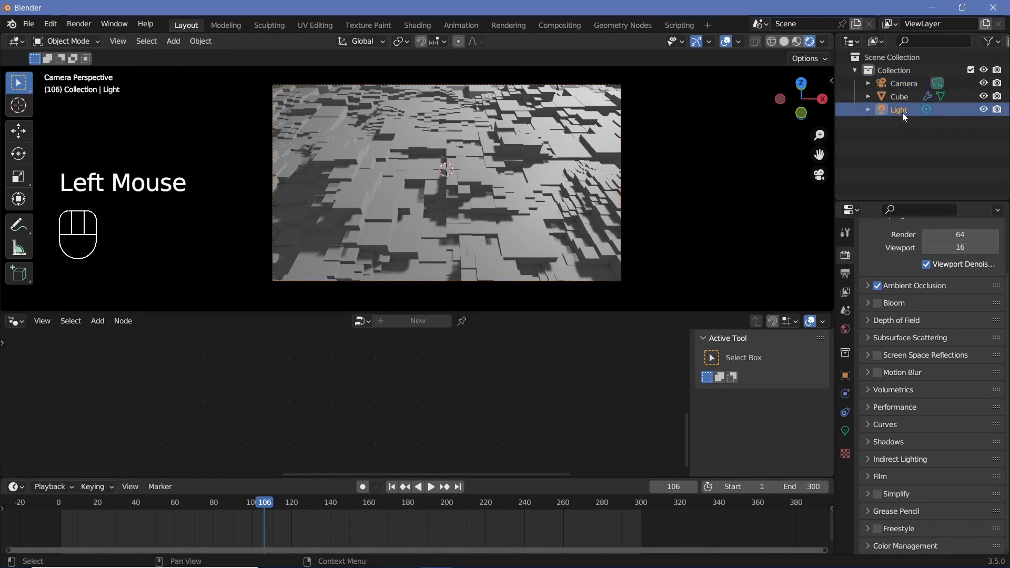
key(Delete)
scroll(402, 222, up, 2)
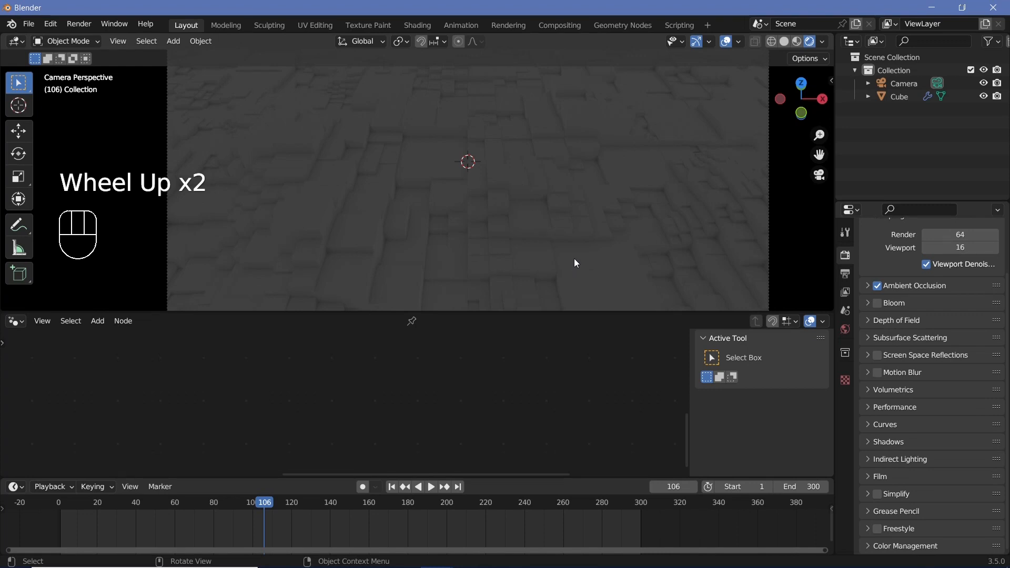
scroll(576, 263, down, 1)
Step: Set the ambient occlusion factor to 10 and distance to 1 m, and enable screen space reflections
click(866, 287)
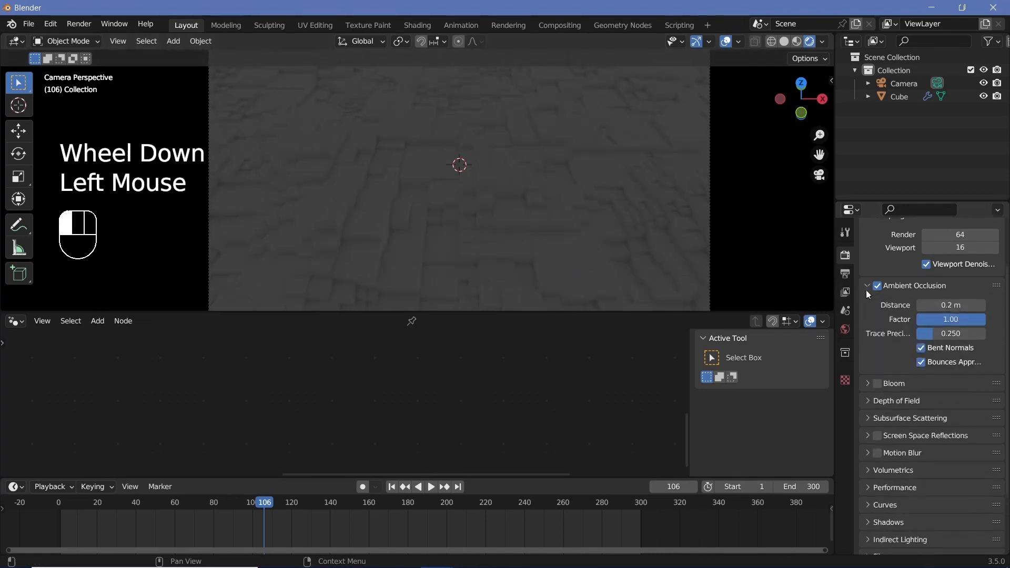
double_click(939, 319)
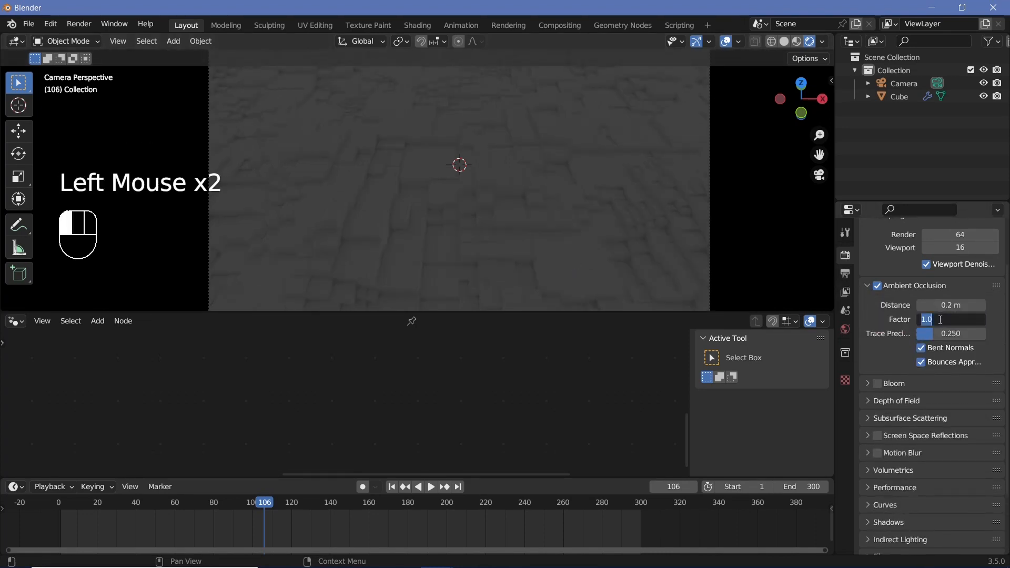
text(10)
key(Return)
click(940, 305)
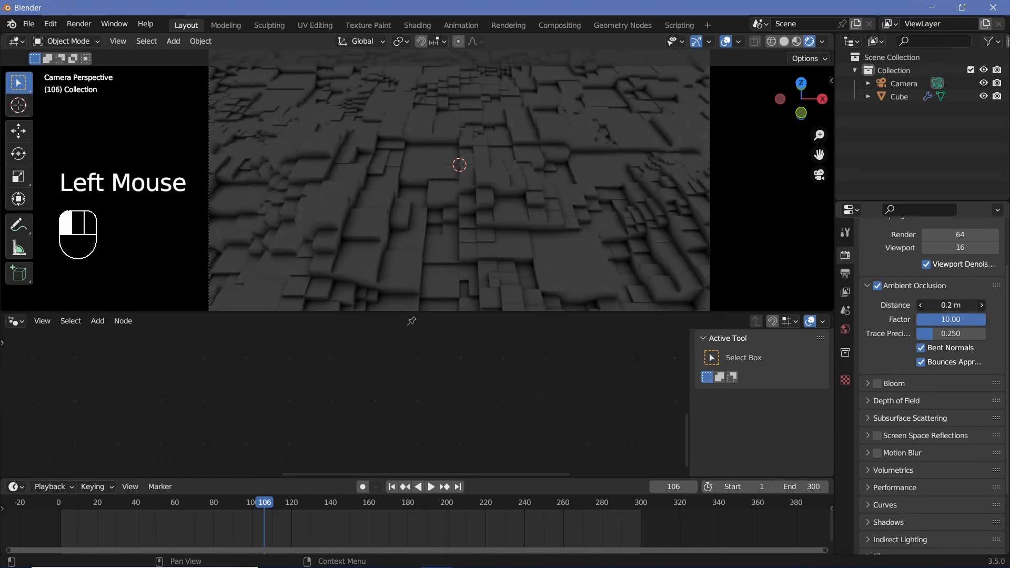
text(1)
key(Return)
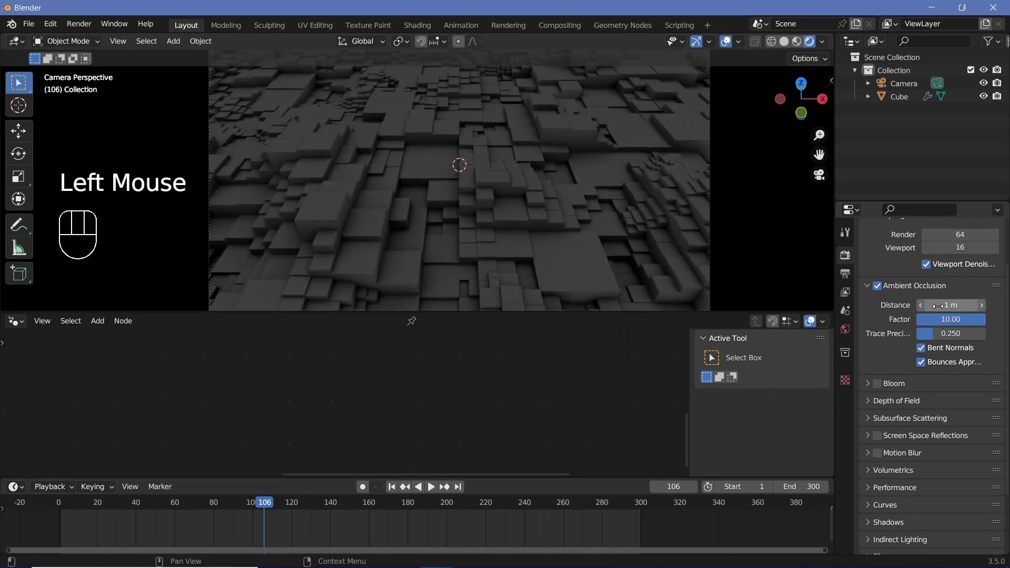
scroll(526, 184, down, 1)
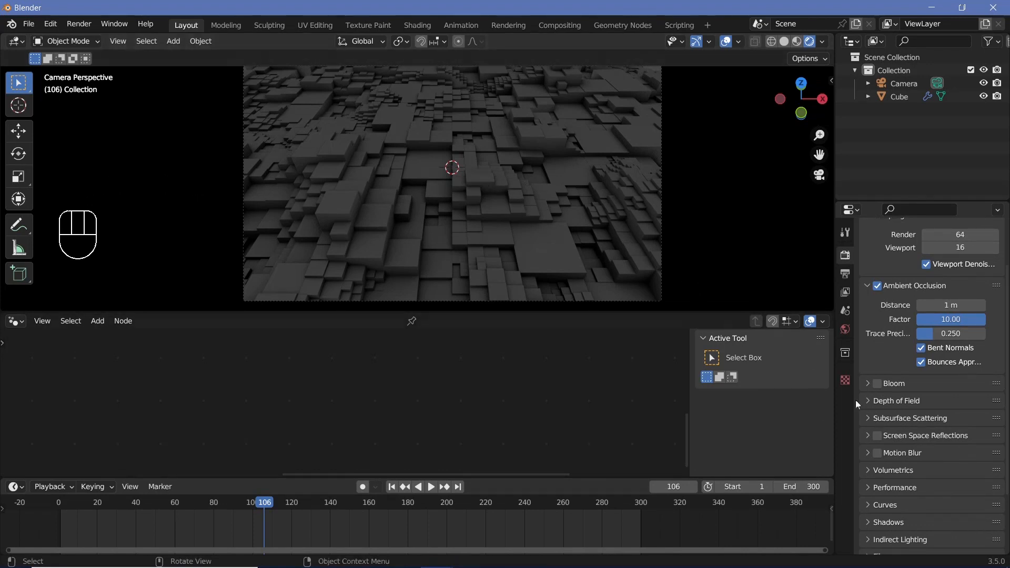
click(877, 436)
Step: Open the cube's material in the Shader Editor and set its shader's metallic to 1.000 and roughness to 0.4
click(15, 325)
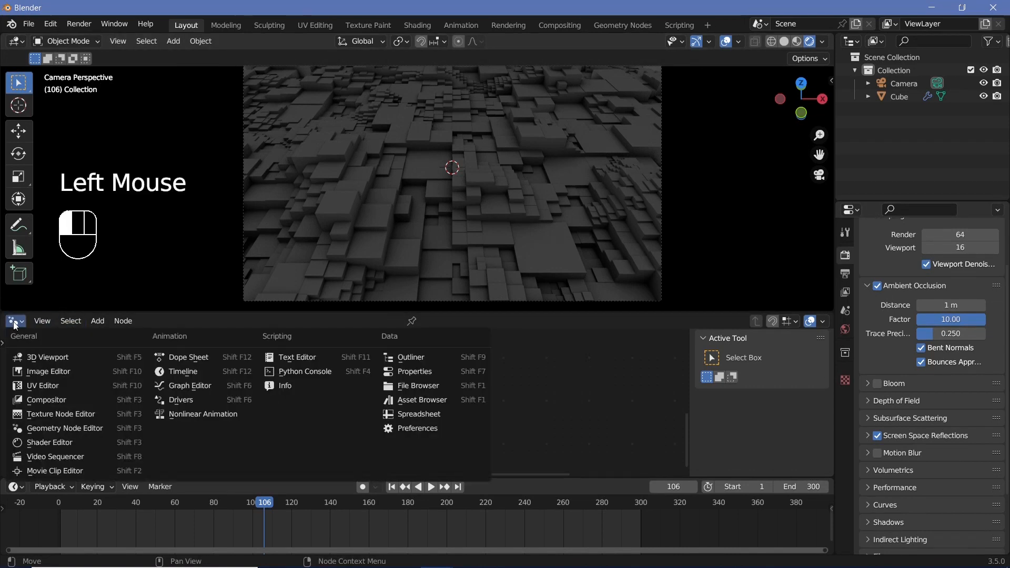
click(48, 436)
click(512, 144)
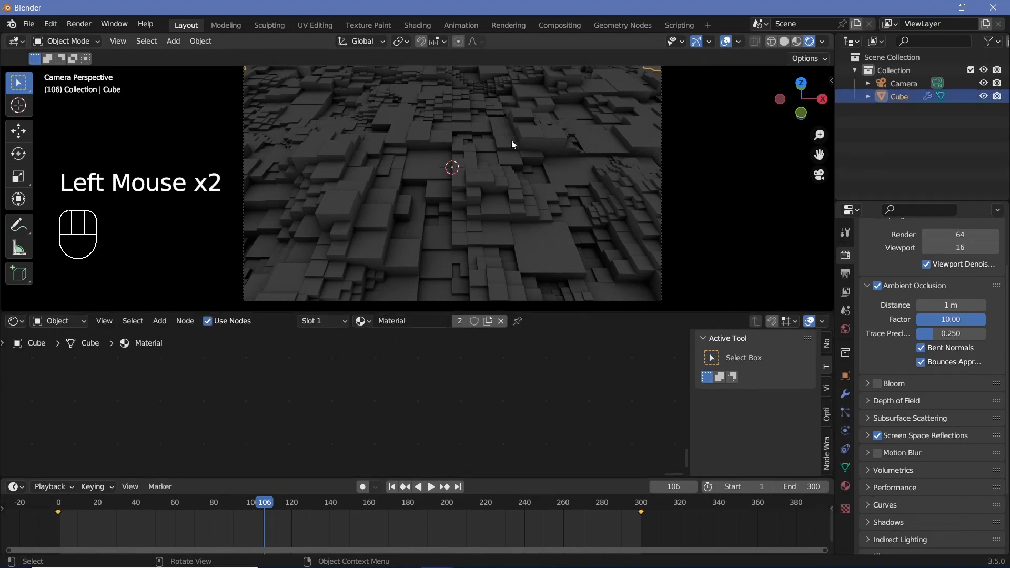
scroll(483, 391, down, 2)
middle_drag(479, 390, 408, 426)
key(KP_Decimal)
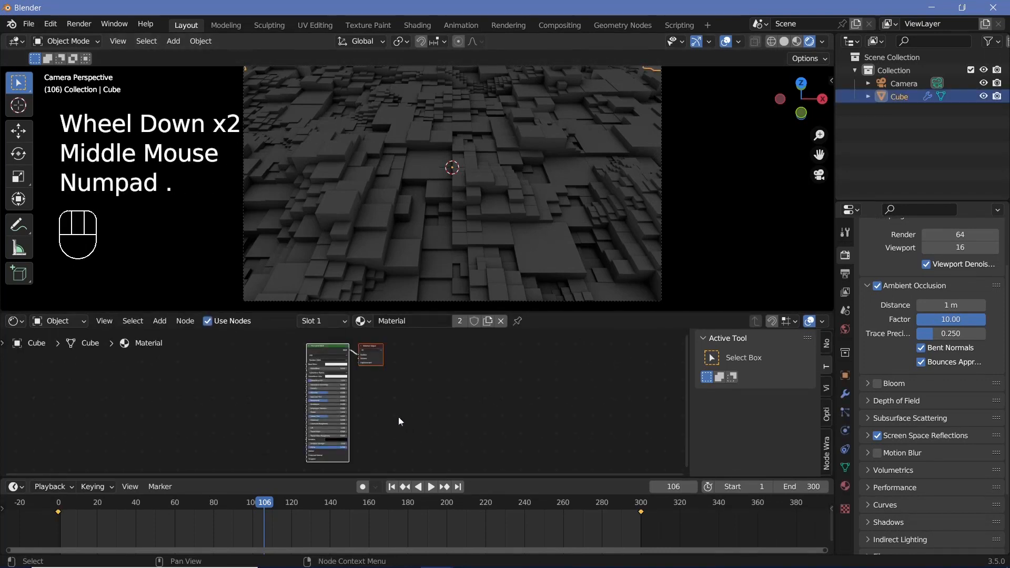
scroll(397, 402, up, 7)
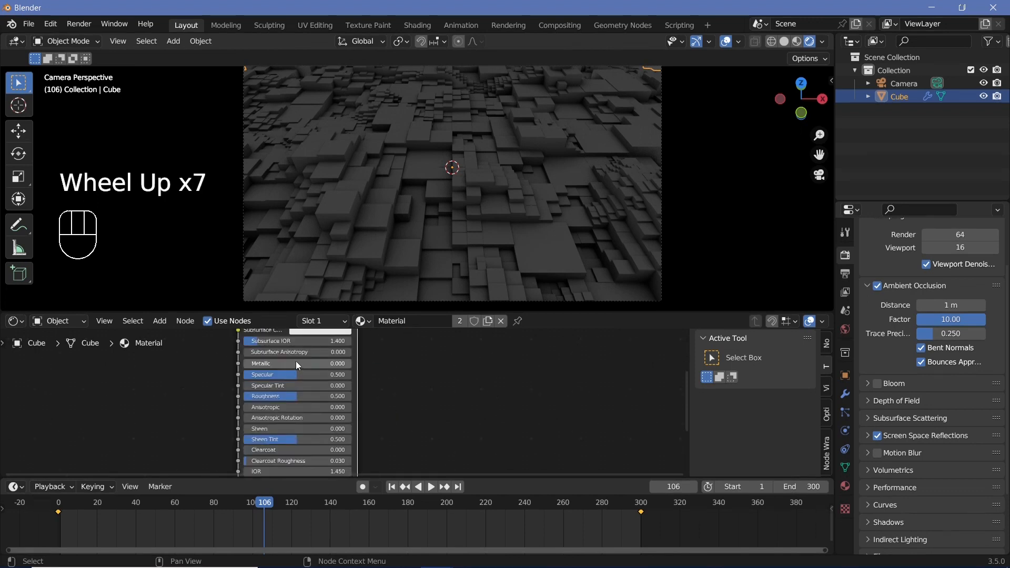
drag(297, 364, 427, 410)
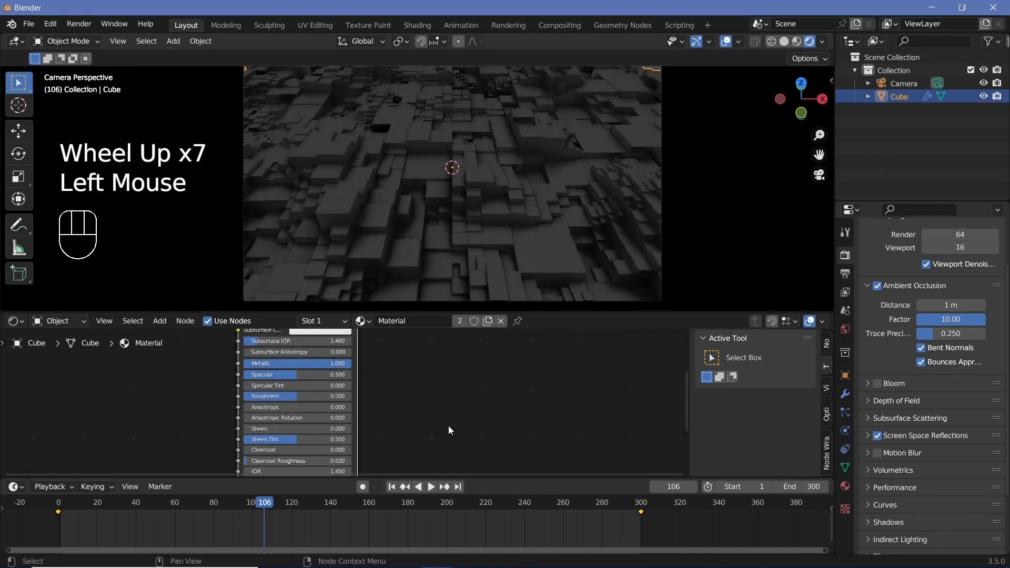
click(302, 396)
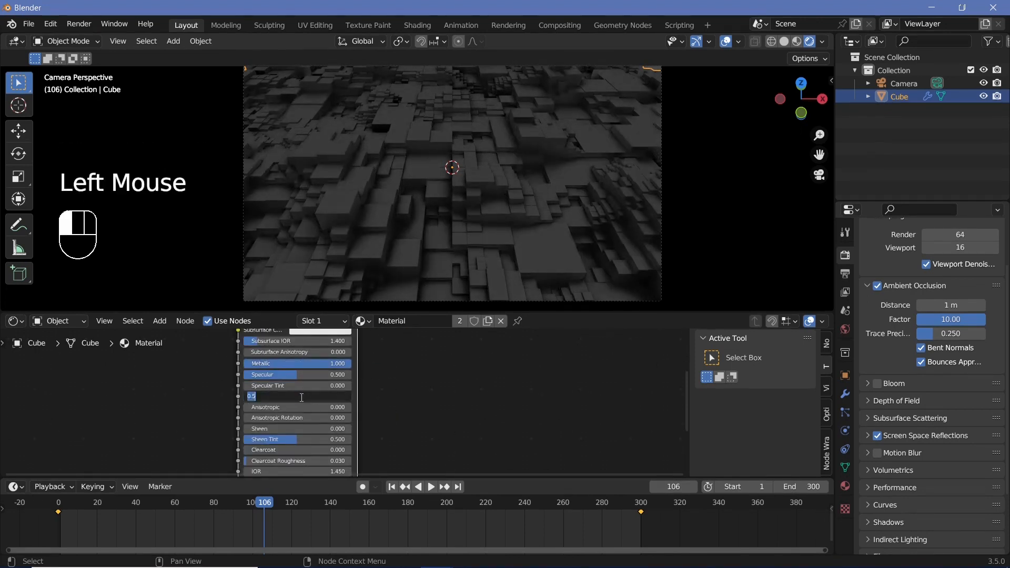
text(0.4)
key(Return)
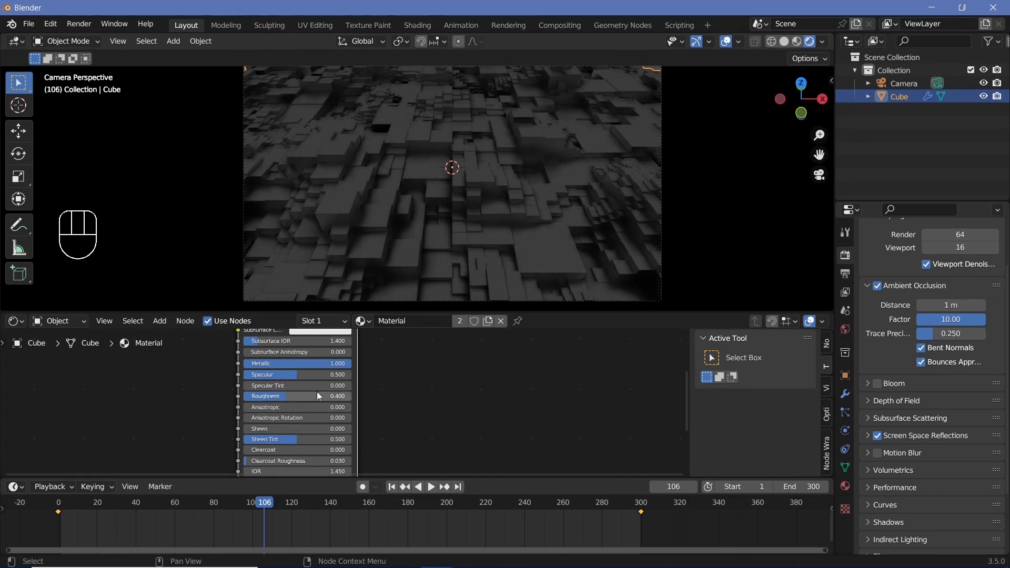
Step: Set the world background color to white
click(845, 329)
click(954, 341)
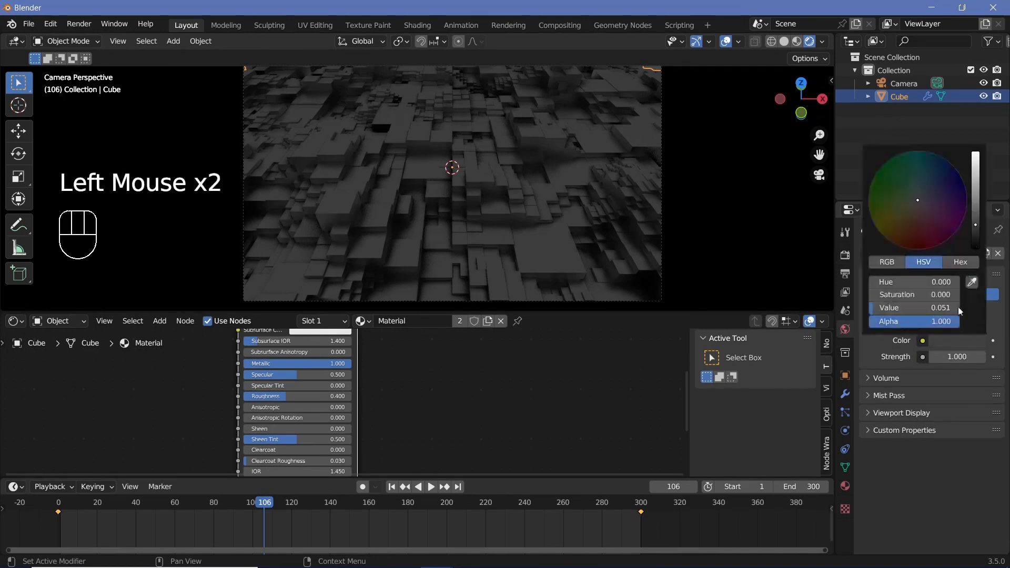
drag(975, 224, 975, 152)
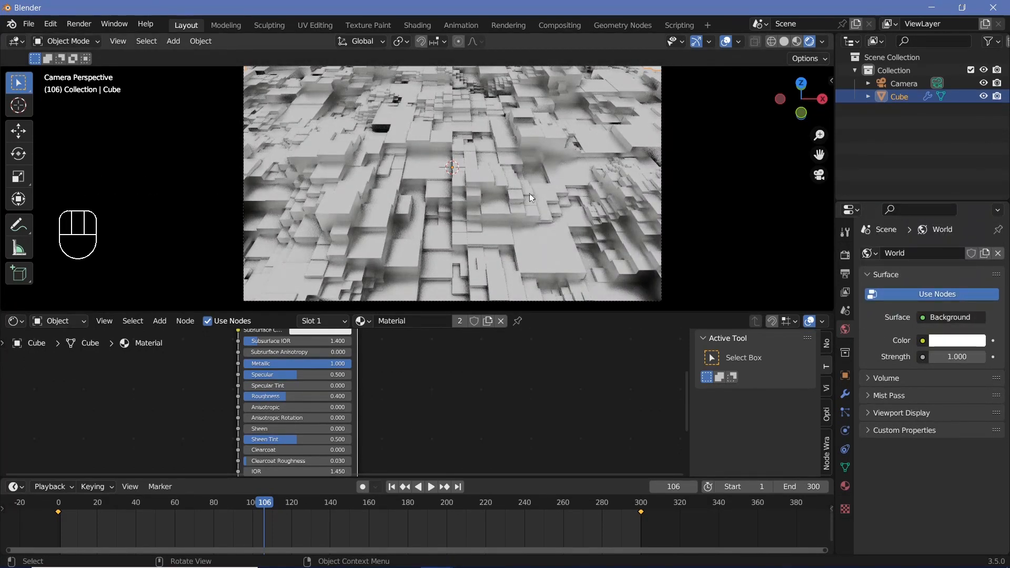
Step: Set the color management view transform to Standard and play the rendered animation to frame 150
click(847, 257)
scroll(916, 484, down, 3)
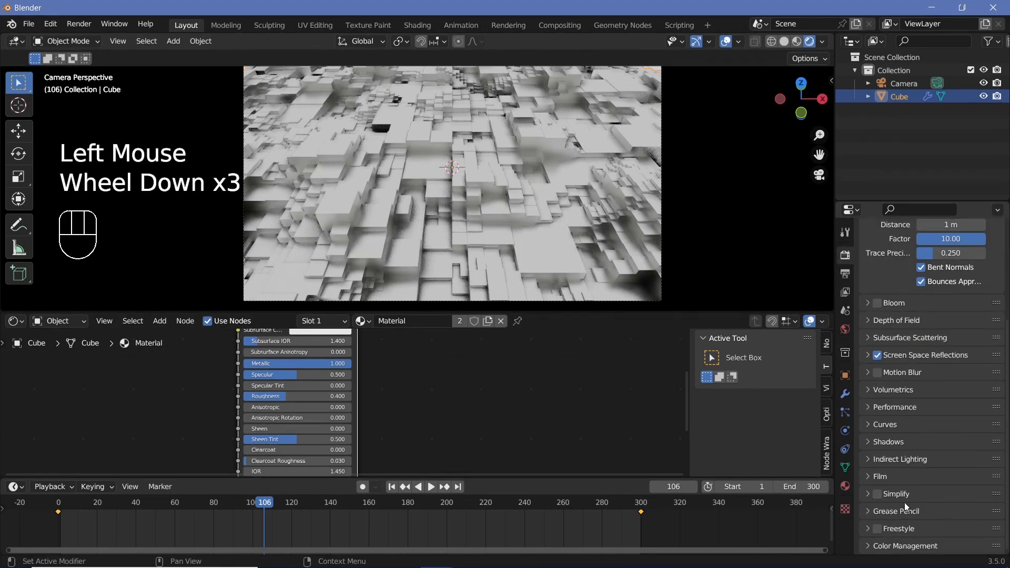
click(886, 541)
scroll(894, 505, down, 1)
scroll(898, 478, down, 2)
click(935, 464)
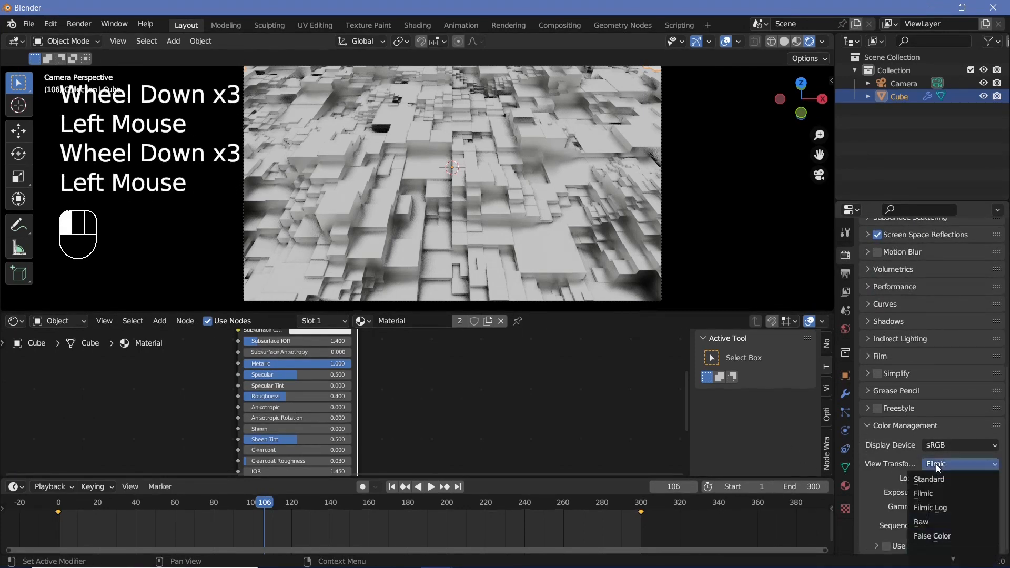
click(939, 478)
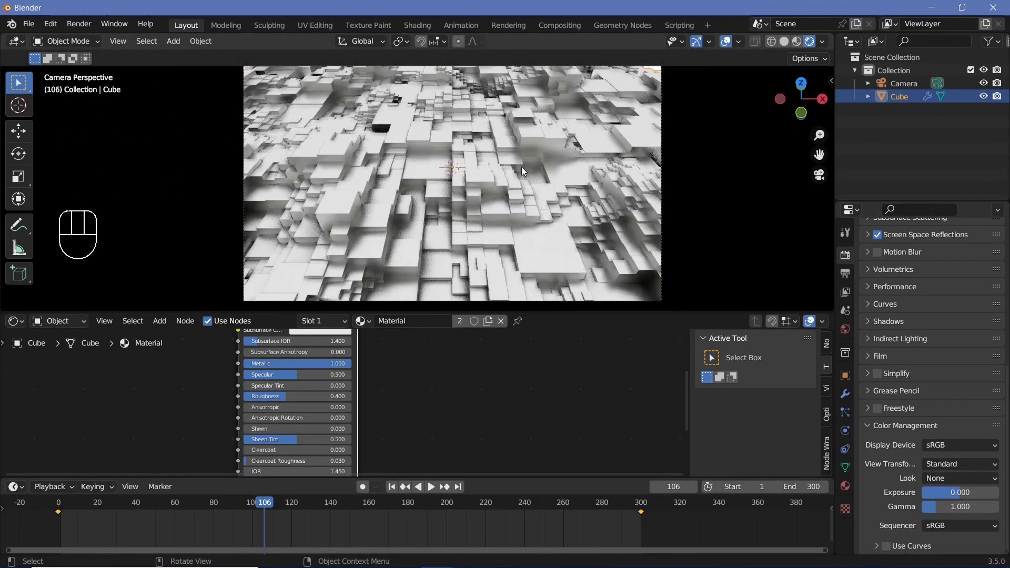
key(space)
key(space)
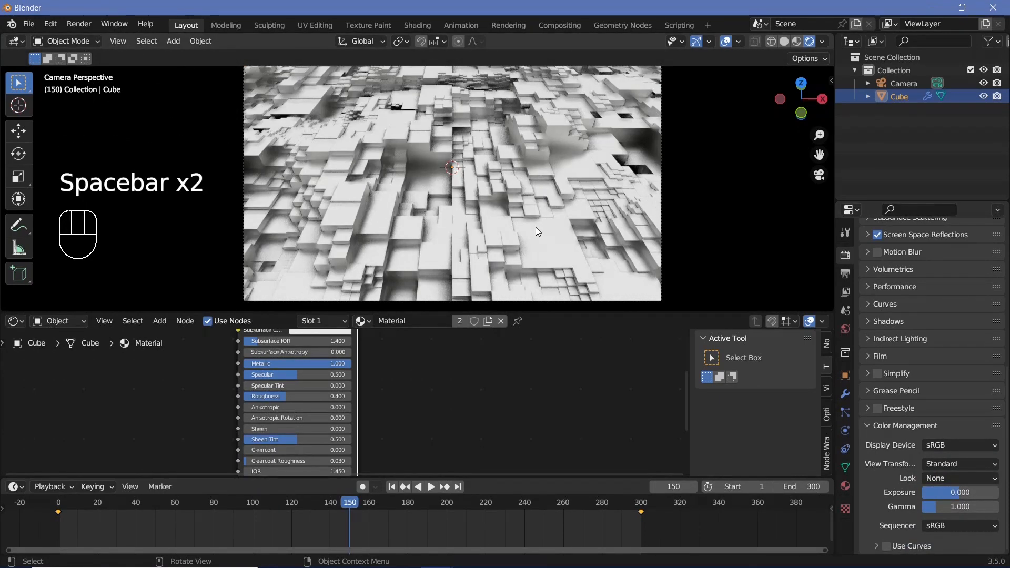
Step: Set the ambient occlusion factor to 100 and its trace precision to 0.000
scroll(900, 290, up, 3)
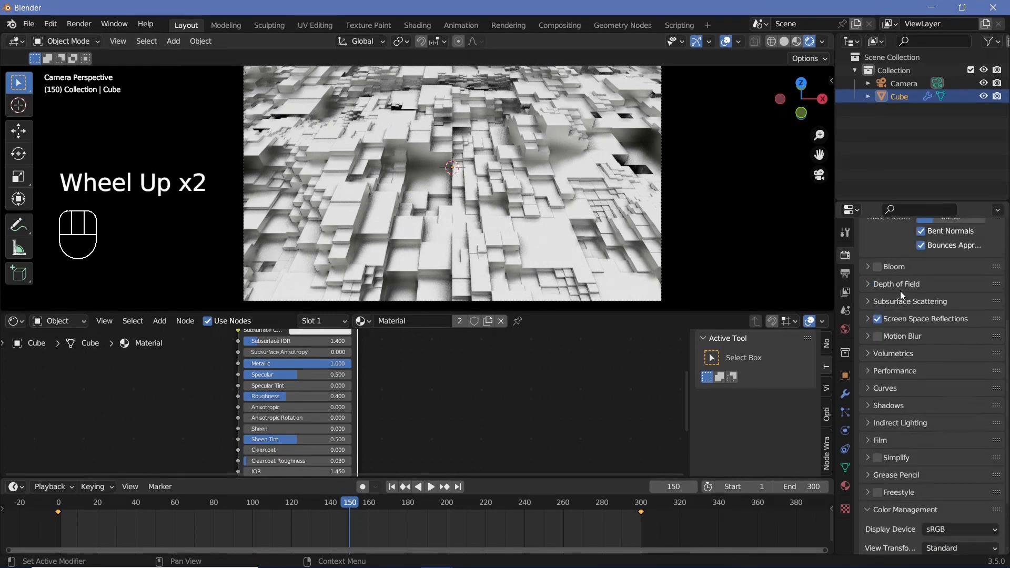
click(932, 243)
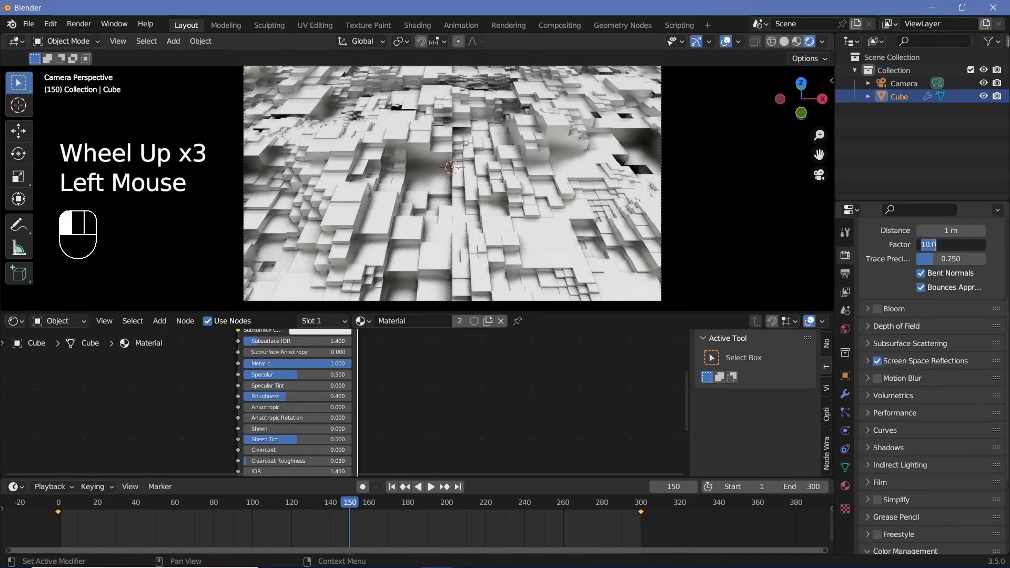
text(100)
key(Return)
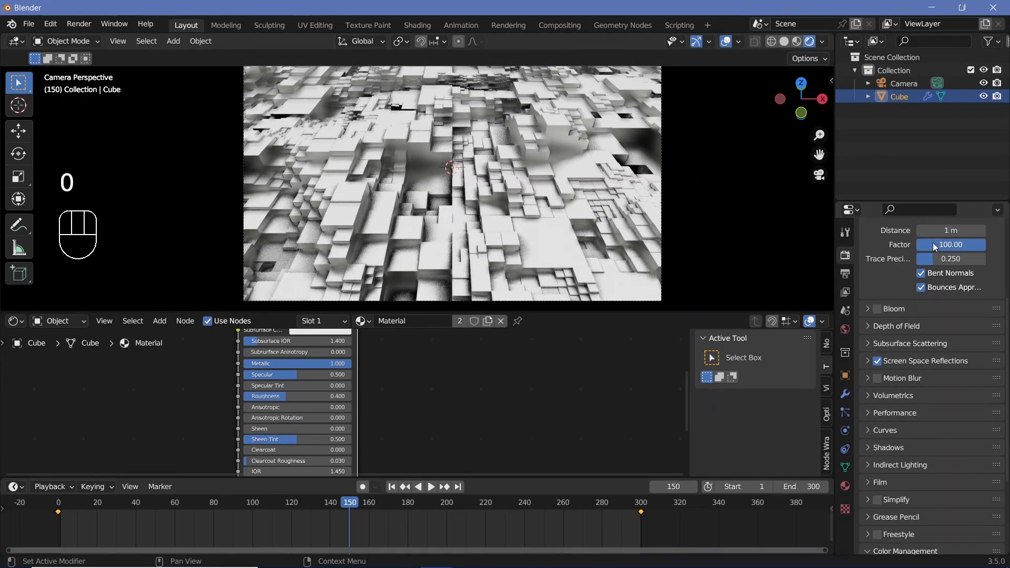
mouse_move(940, 258)
mouse_down()
mouse_move(993, 258)
mouse_move(917, 259)
mouse_up()
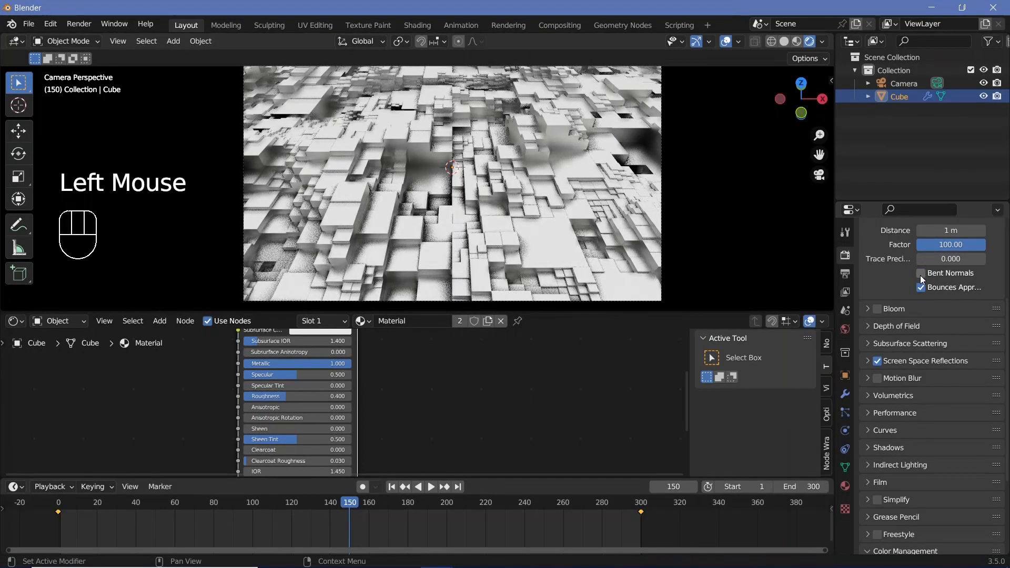
Step: Try ambient occlusion with Bent Normals and Bounces Approximation switched off, and switch both options on again
click(919, 274)
click(920, 287)
click(920, 286)
click(921, 274)
click(922, 274)
click(922, 274)
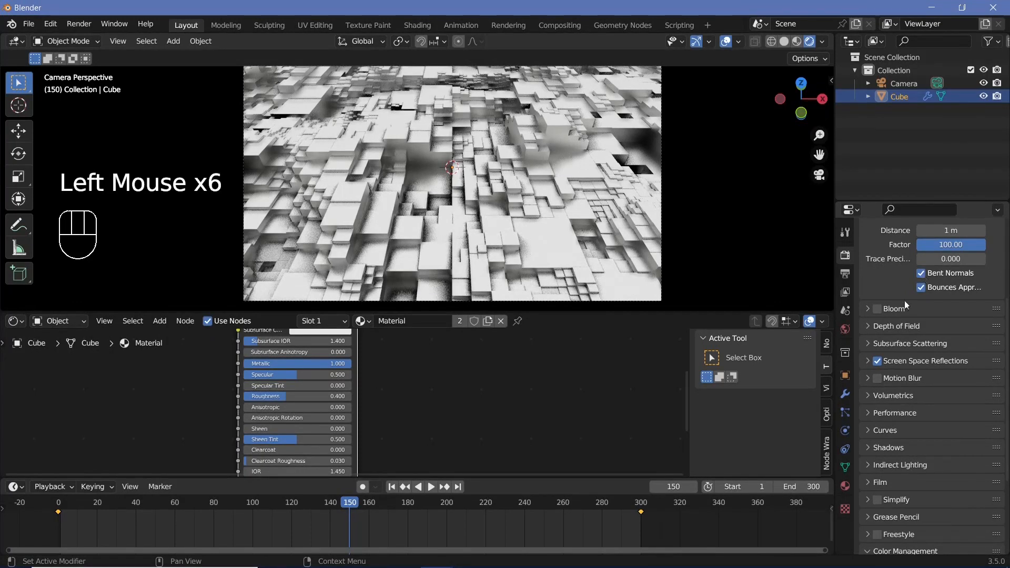
Step: Tint the material's base color by setting its hue to 0.5 and giving it a slight saturation
mouse_move(944, 258)
mouse_down()
mouse_move(983, 258)
mouse_move(944, 259)
mouse_up()
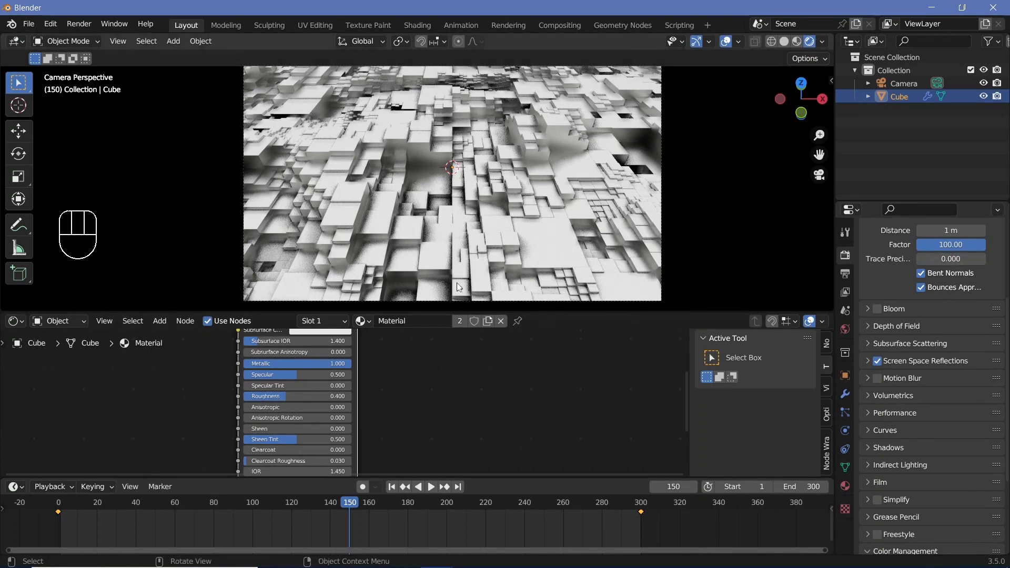
middle_drag(432, 371, 502, 455)
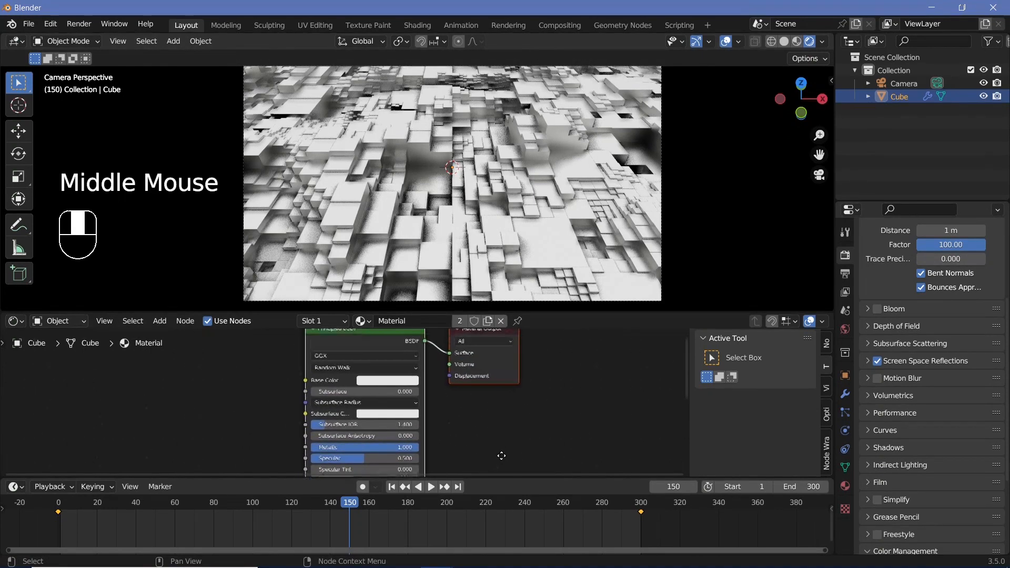
scroll(343, 396, up, 2)
click(420, 378)
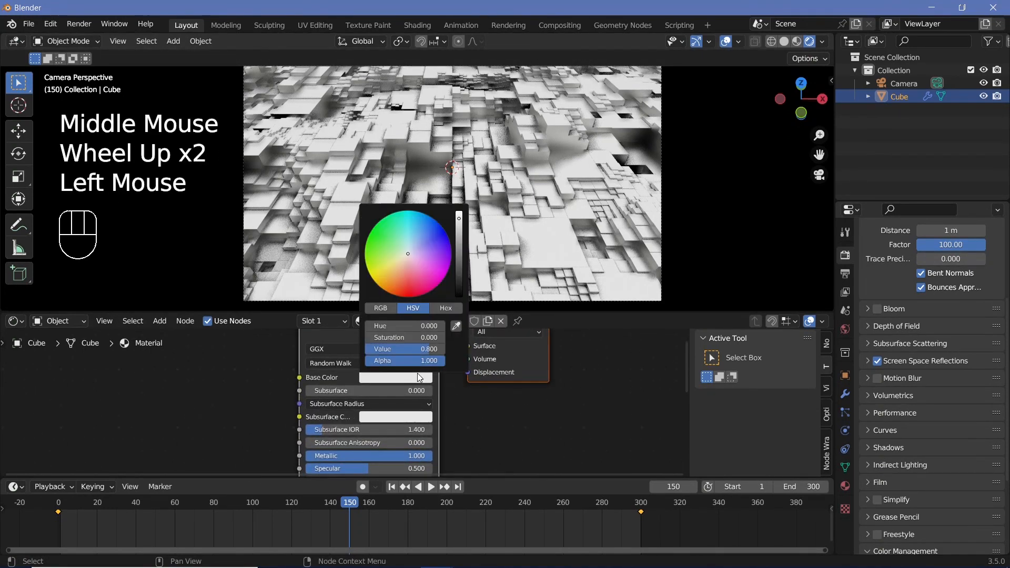
click(402, 326)
text(0.5)
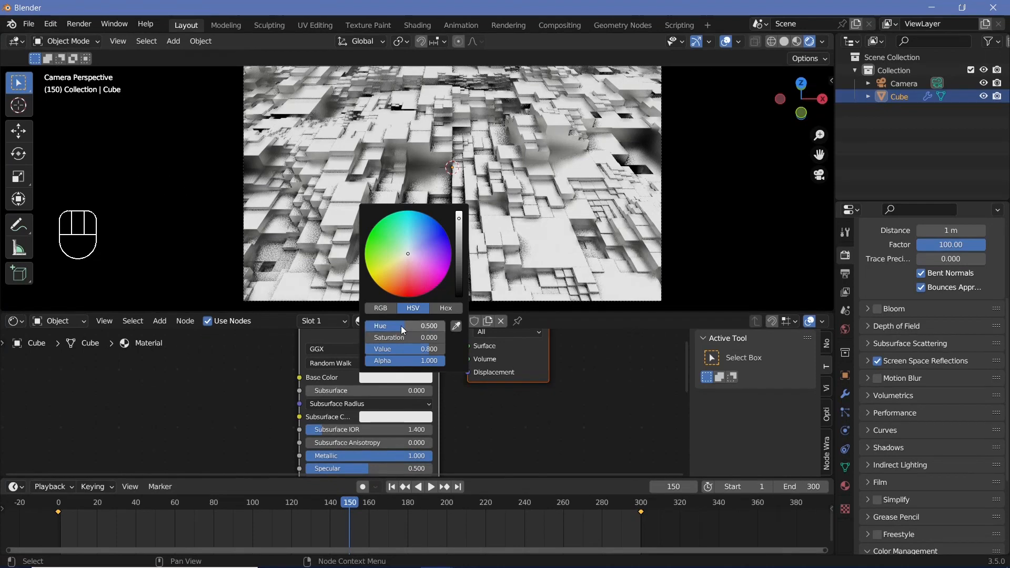
key(Return)
shift+click(405, 339)
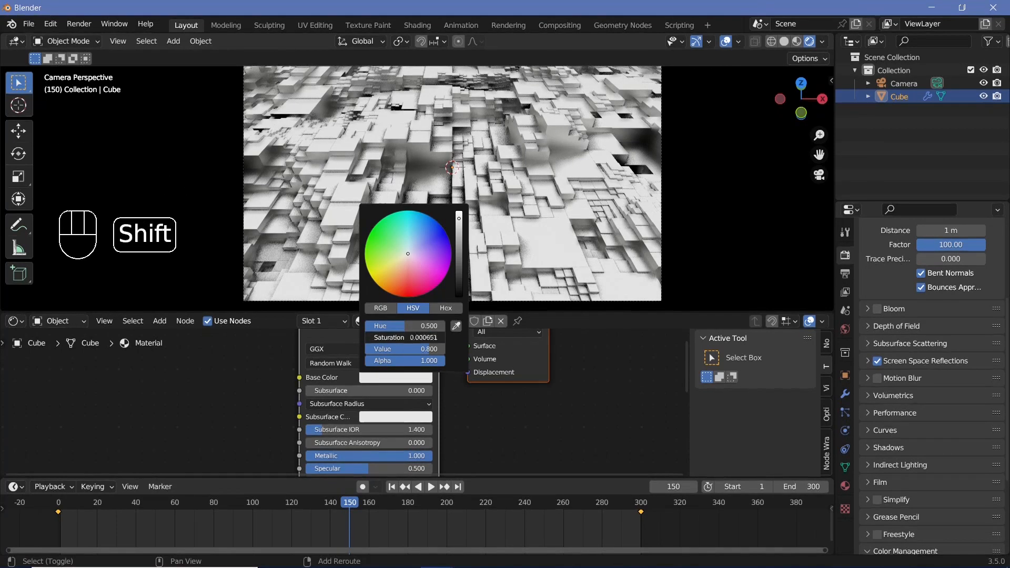
text(0.)
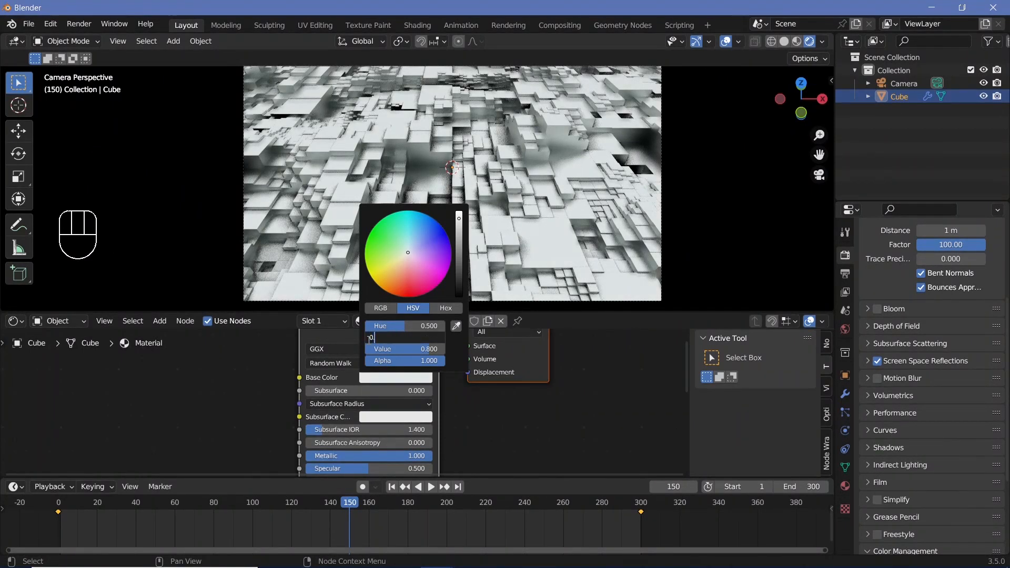
key(Return)
Step: Play the animation past frame 277 to preview the tinted blocks in motion through the camera
key(space)
key(space)
key(space)
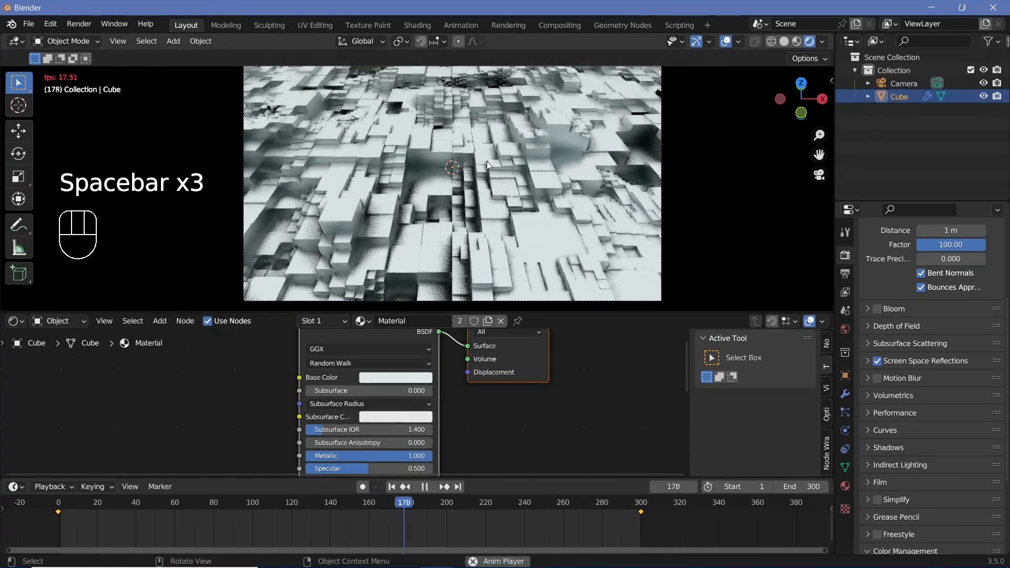
key(space)
scroll(356, 212, up, 3)
scroll(476, 174, down, 4)
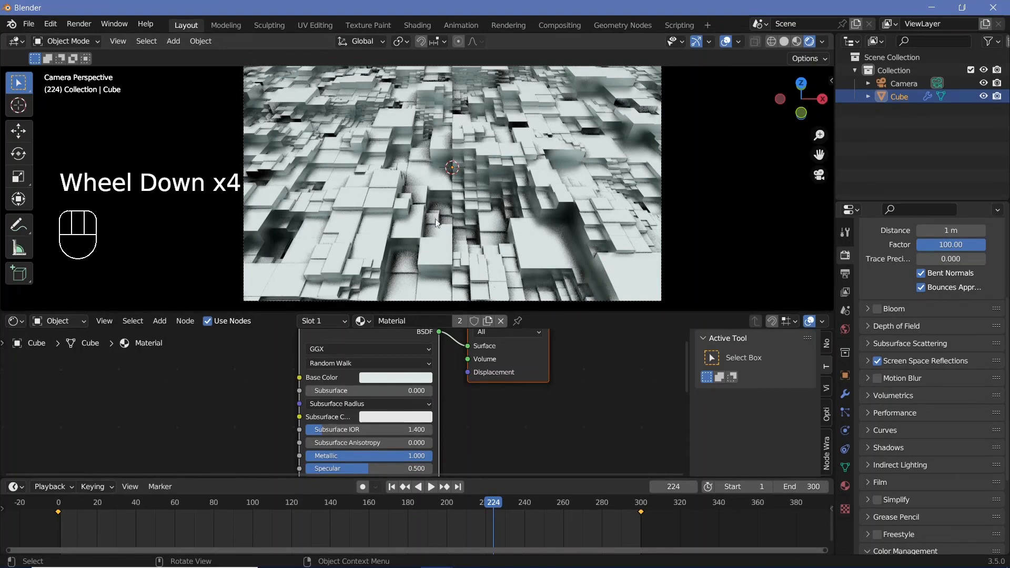
key(space)
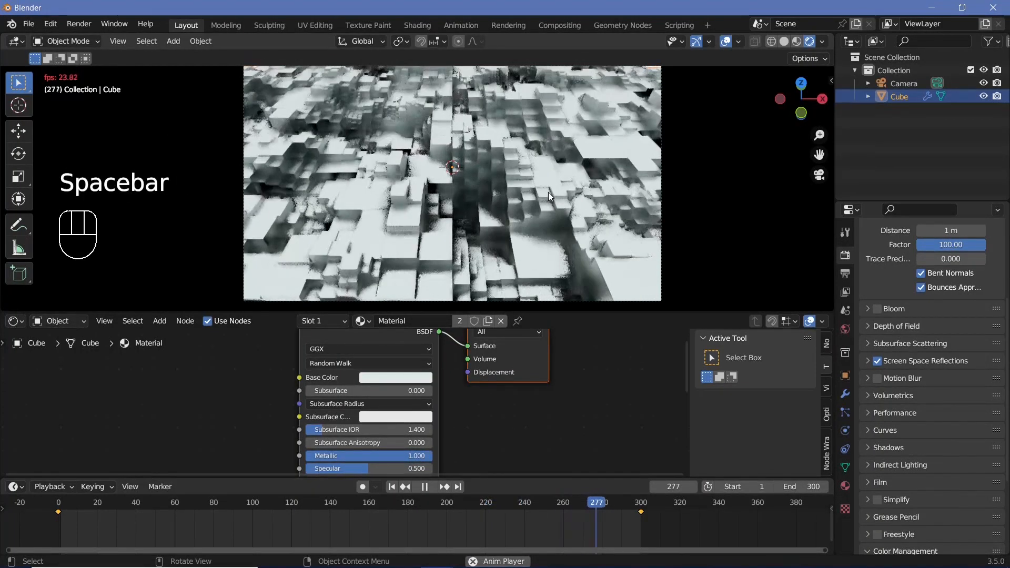
key(space)
Step: Hide the viewport overlays and play the animation around to frame 139
click(726, 41)
key(space)
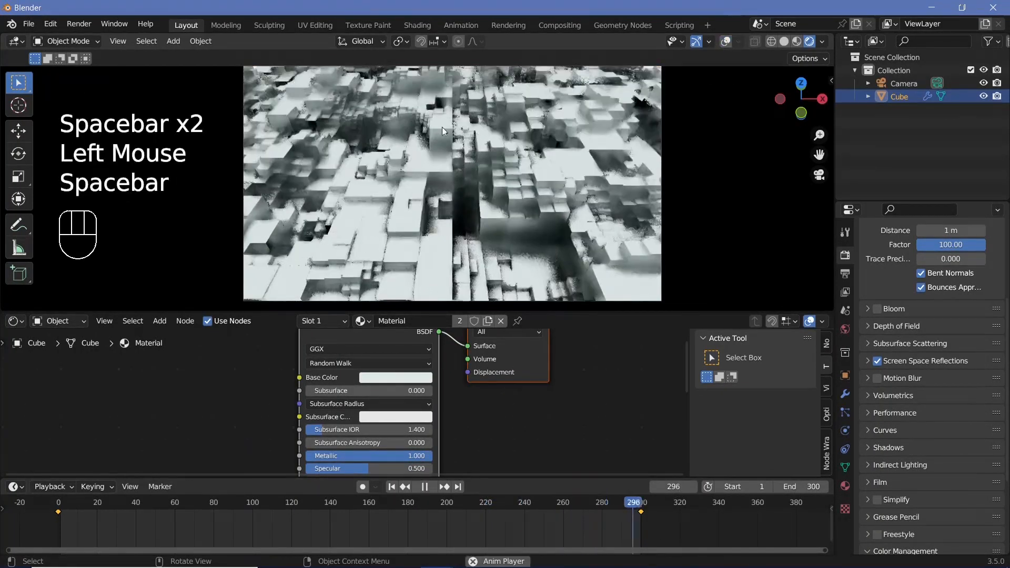
key(space)
key(space)
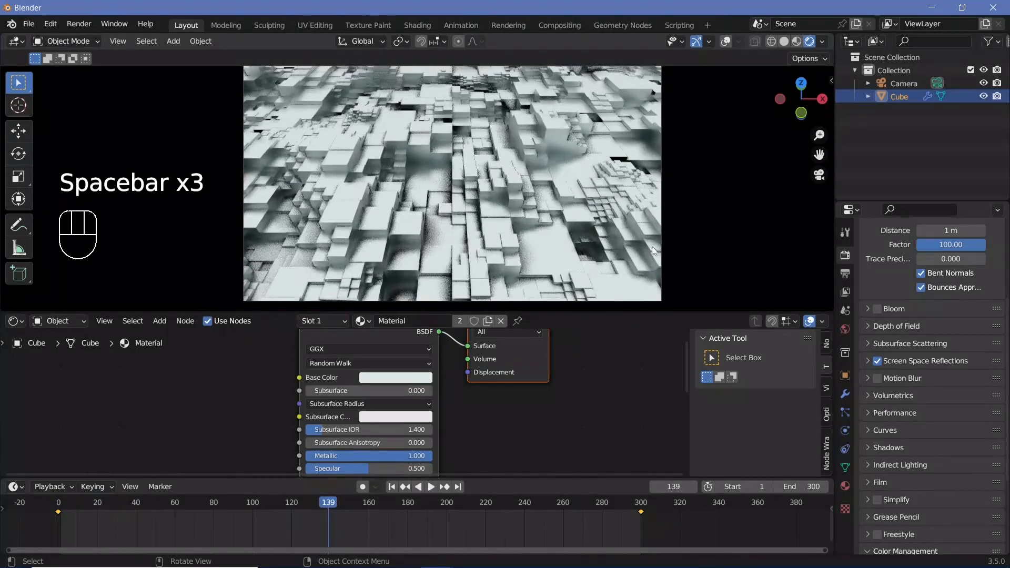
Step: Select the camera and move it slightly down along the global Z axis
click(903, 83)
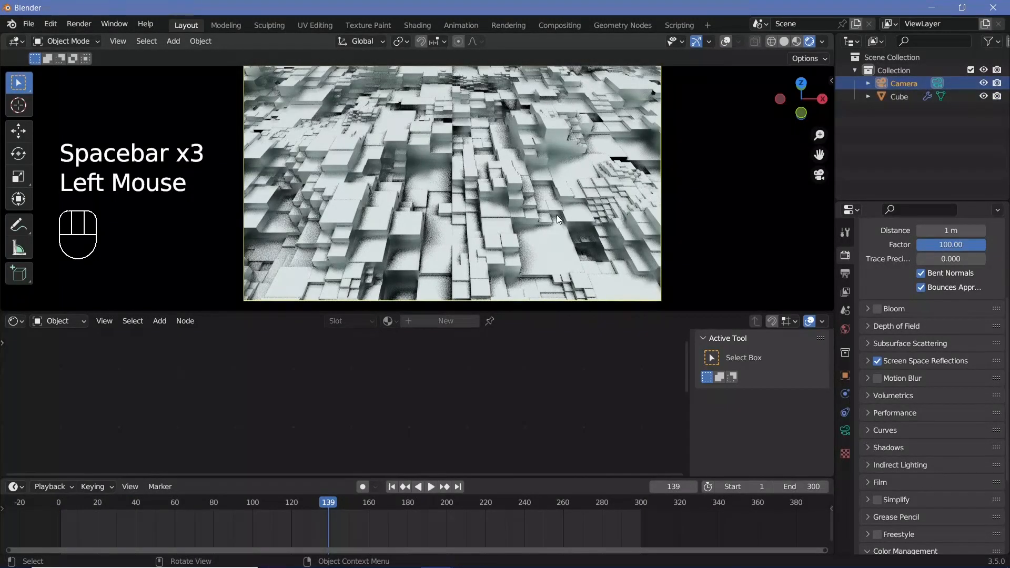
key(g)
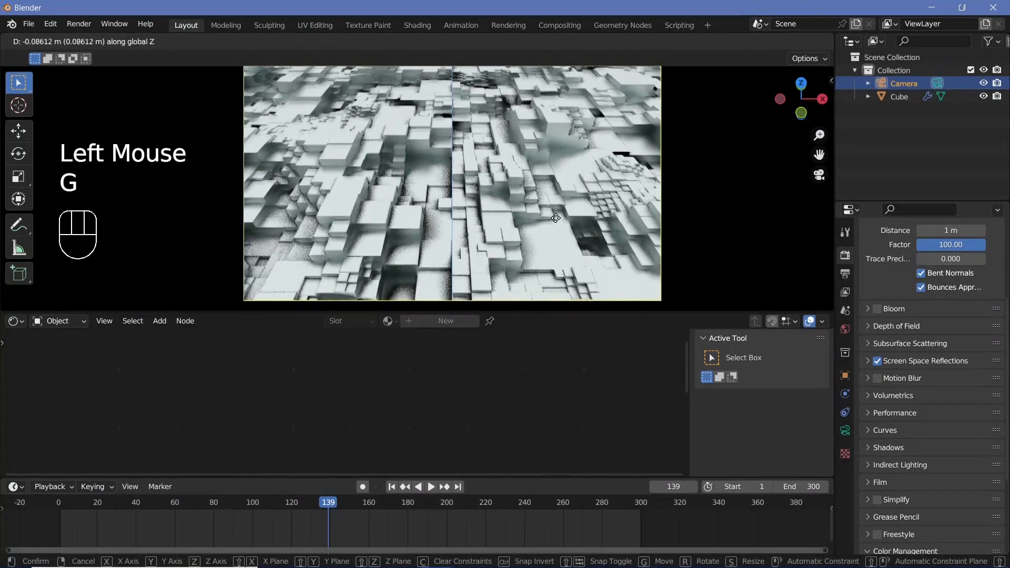
click(284, 275)
Step: Preview the new camera framing by playing to frame 230, and render the animation
key(space)
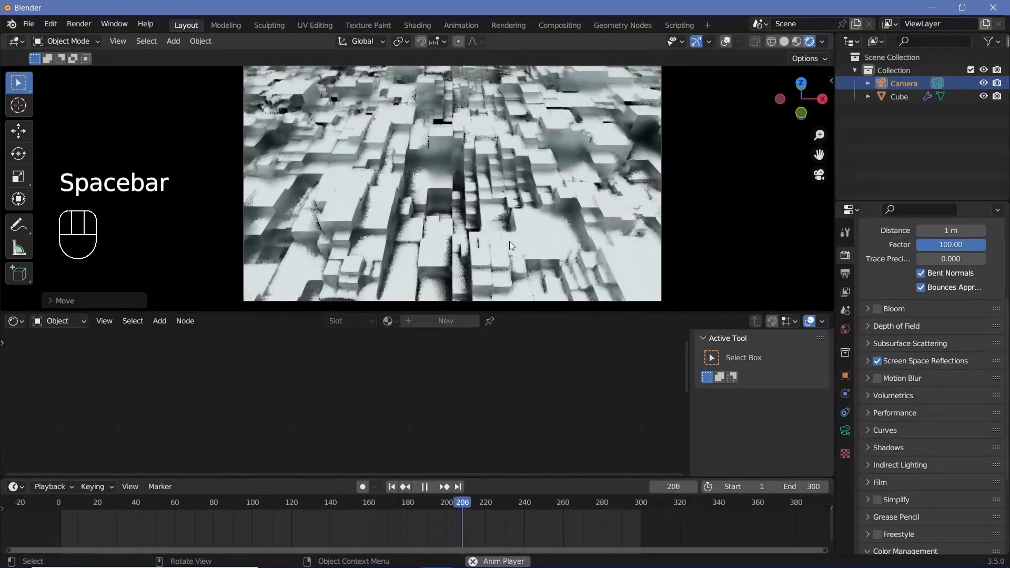
key(space)
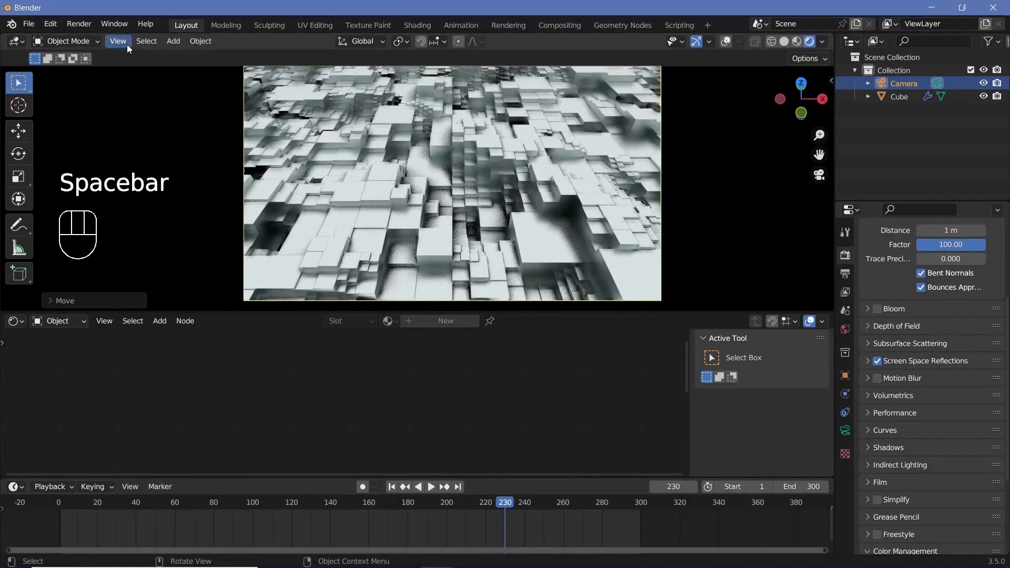
click(79, 24)
click(92, 49)
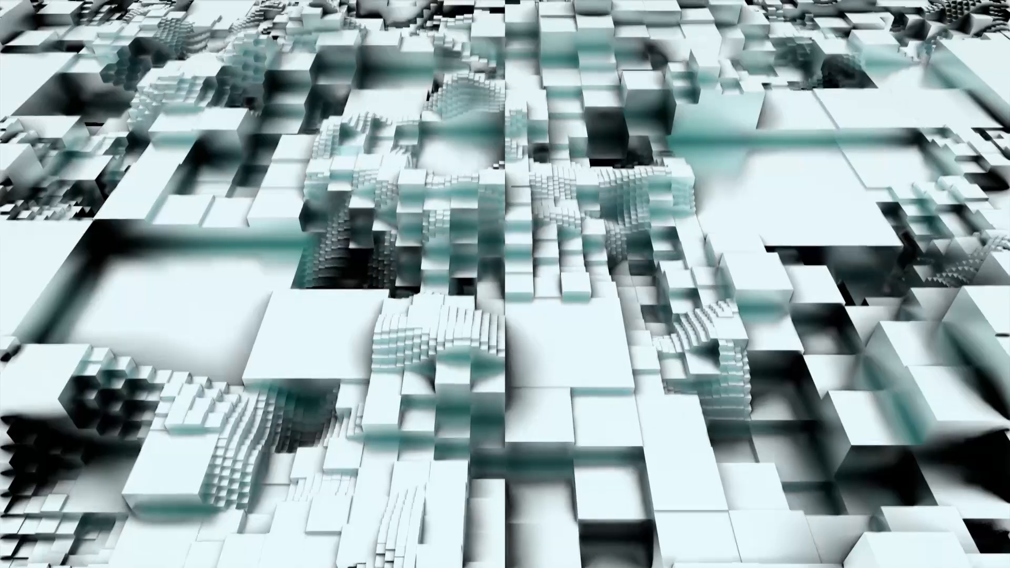